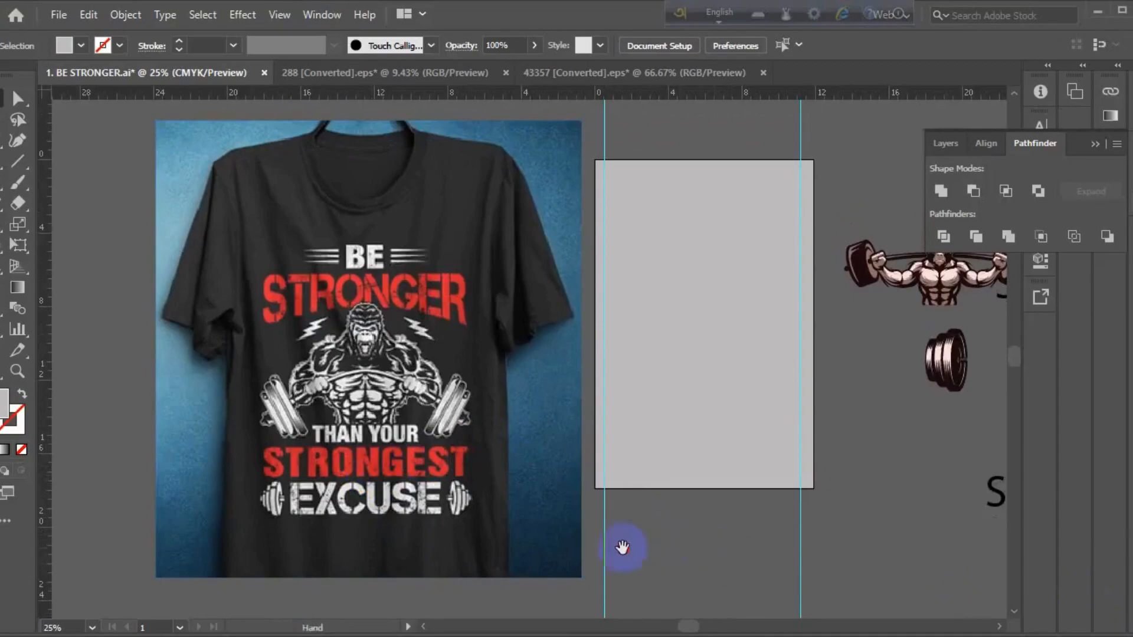
# Center the barbell gorilla illustration horizontally and vertically on the artboard
pyautogui.moveTo(700, 574); pyautogui.dragTo(629, 570)
pyautogui.click(897, 280)
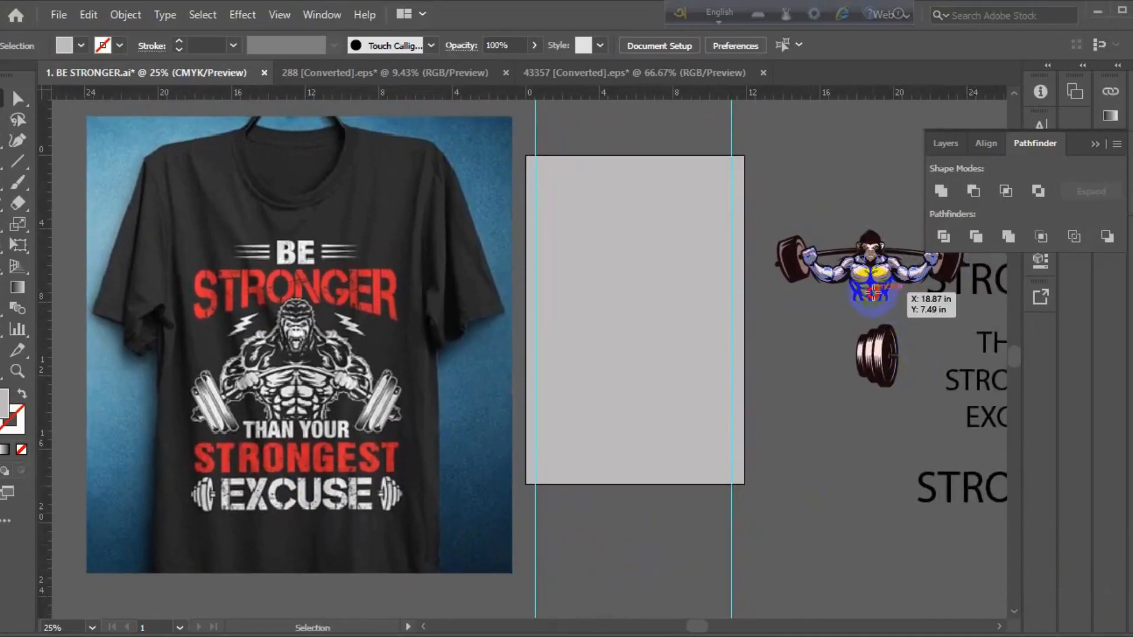
pyautogui.click(770, 45)
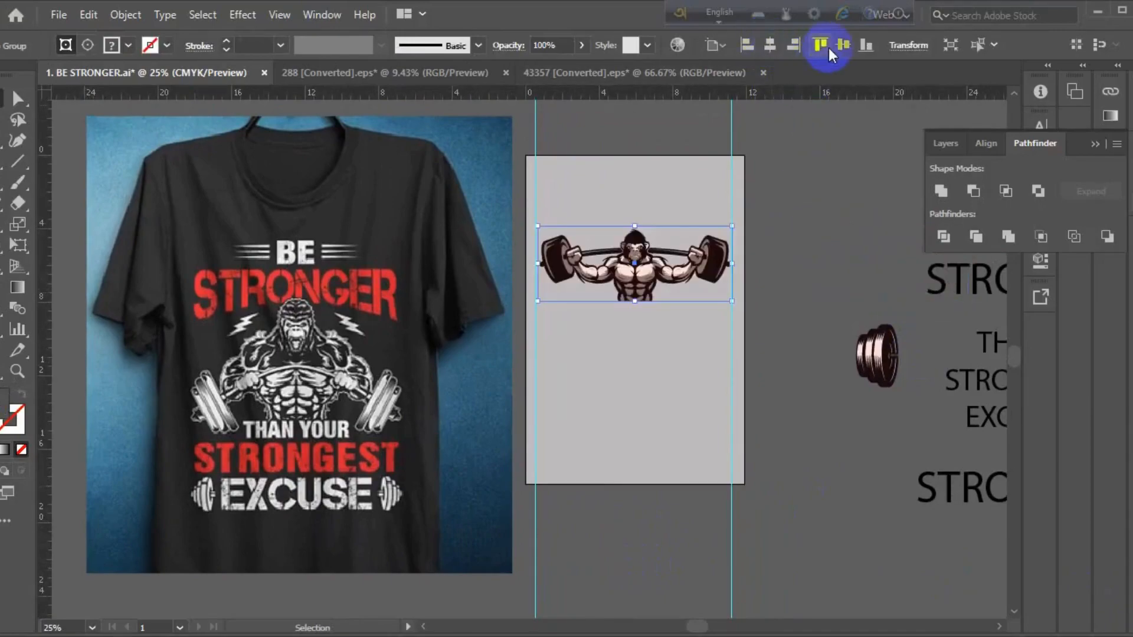
pyautogui.click(843, 47)
pyautogui.click(830, 216)
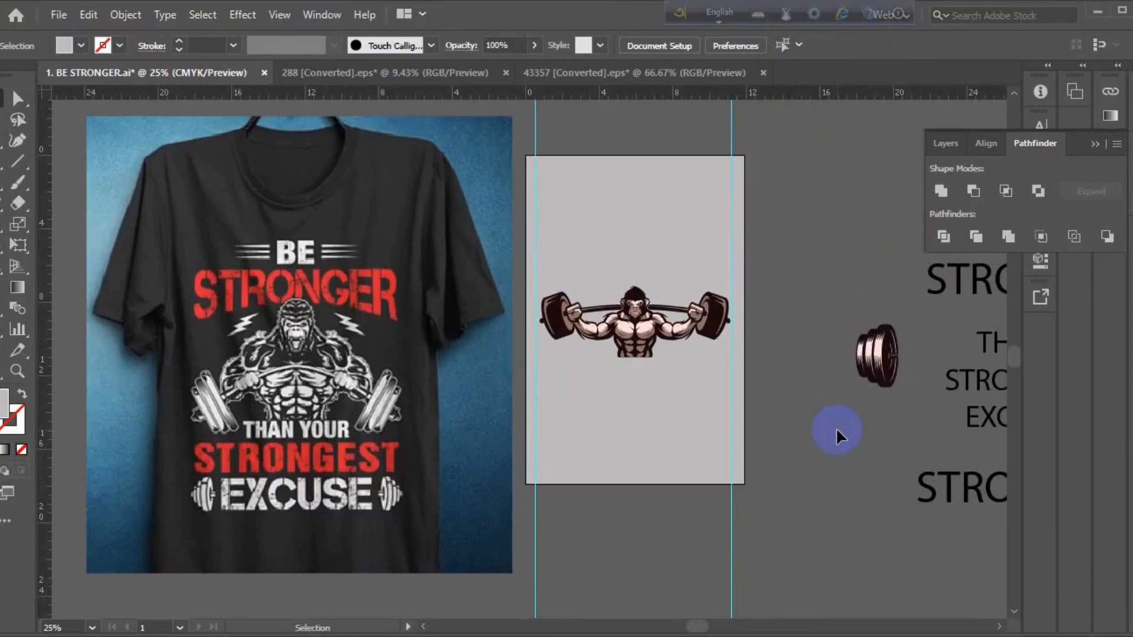
# Bring the two-line BE STRONGER text onto the artboard, directly below the gorilla illustration
pyautogui.moveTo(835, 427); pyautogui.dragTo(792, 441)
pyautogui.moveTo(938, 324); pyautogui.dragTo(866, 295)
pyautogui.click(839, 298)
pyautogui.moveTo(652, 396); pyautogui.dragTo(637, 429)
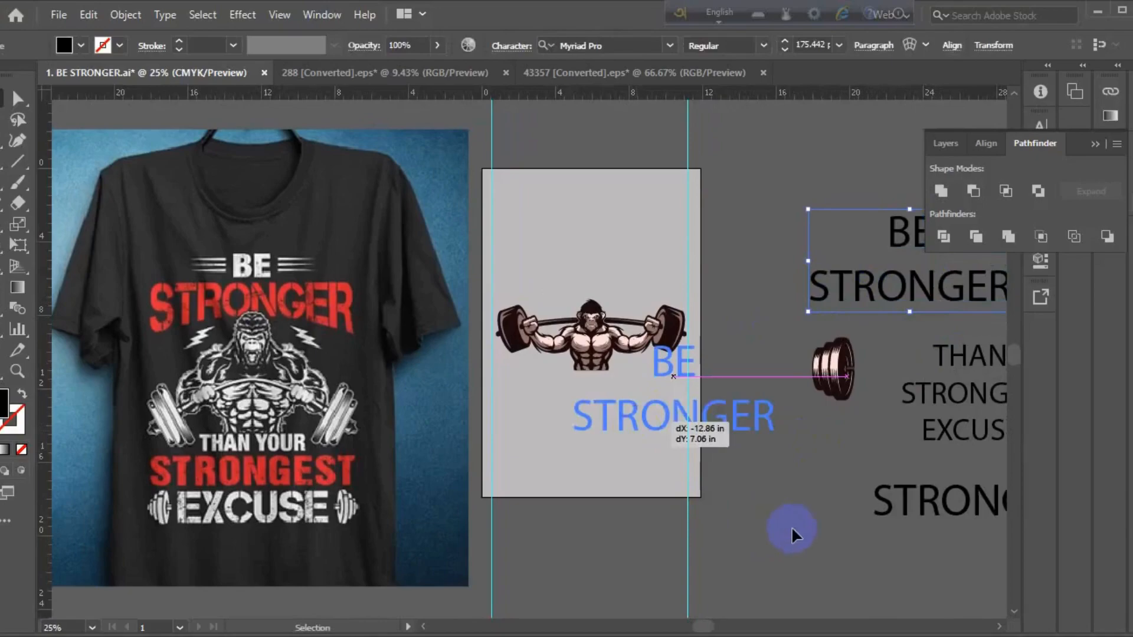
pyautogui.click(805, 532)
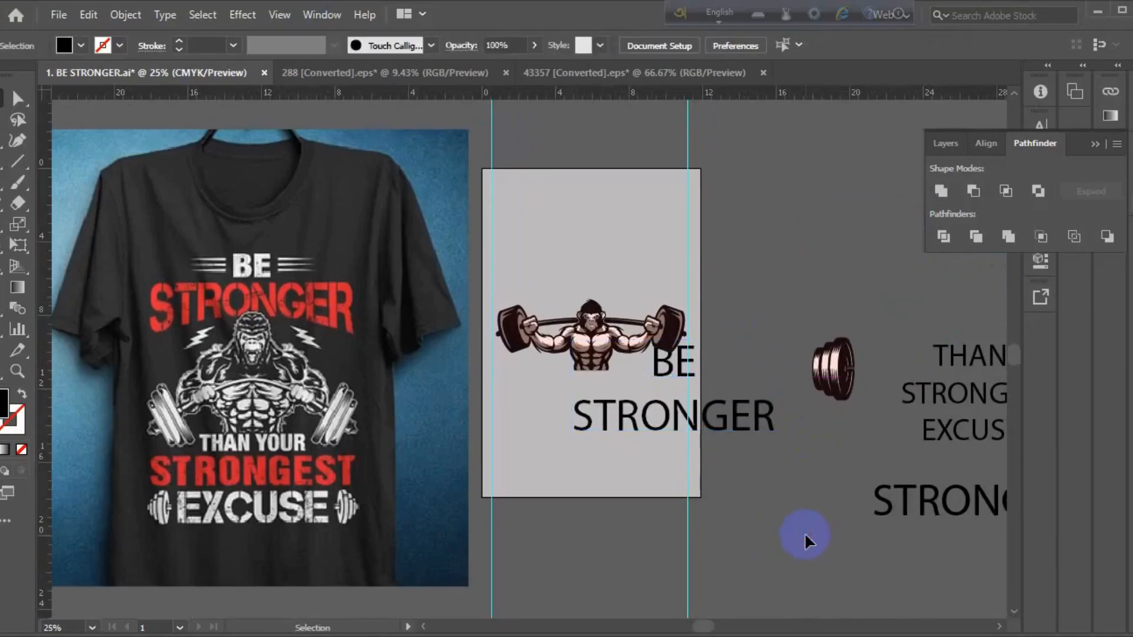
pyautogui.moveTo(961, 501); pyautogui.dragTo(937, 509)
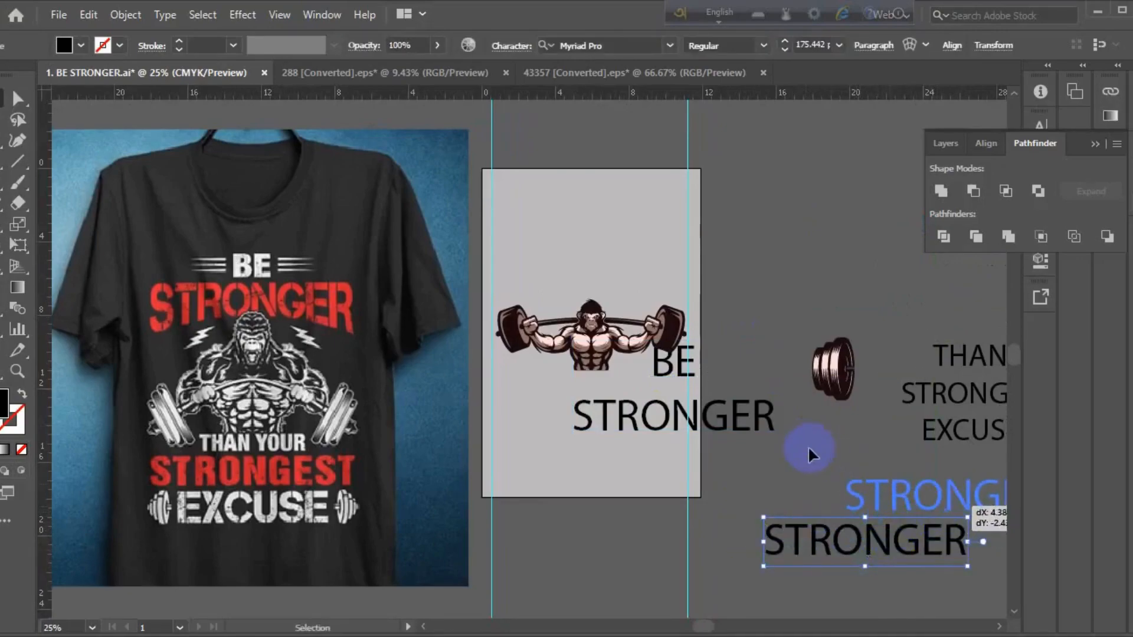
pyautogui.moveTo(768, 423); pyautogui.dragTo(680, 472)
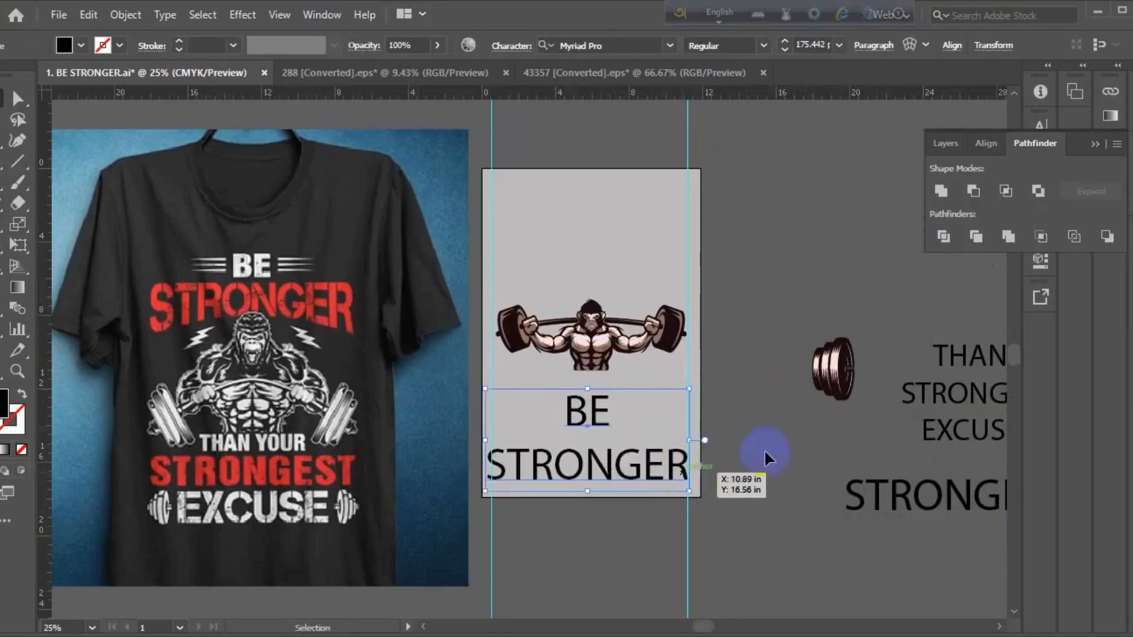
# Set the font of the BE STRONGER text to Lemon Days
pyautogui.click(671, 46)
pyautogui.click(672, 45)
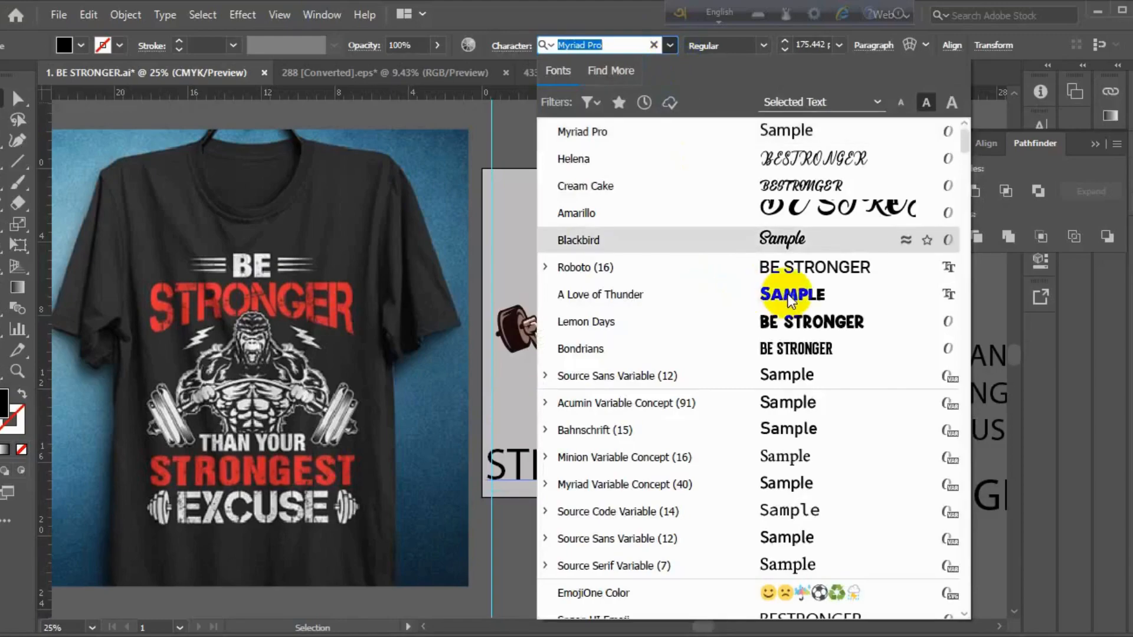
pyautogui.click(806, 328)
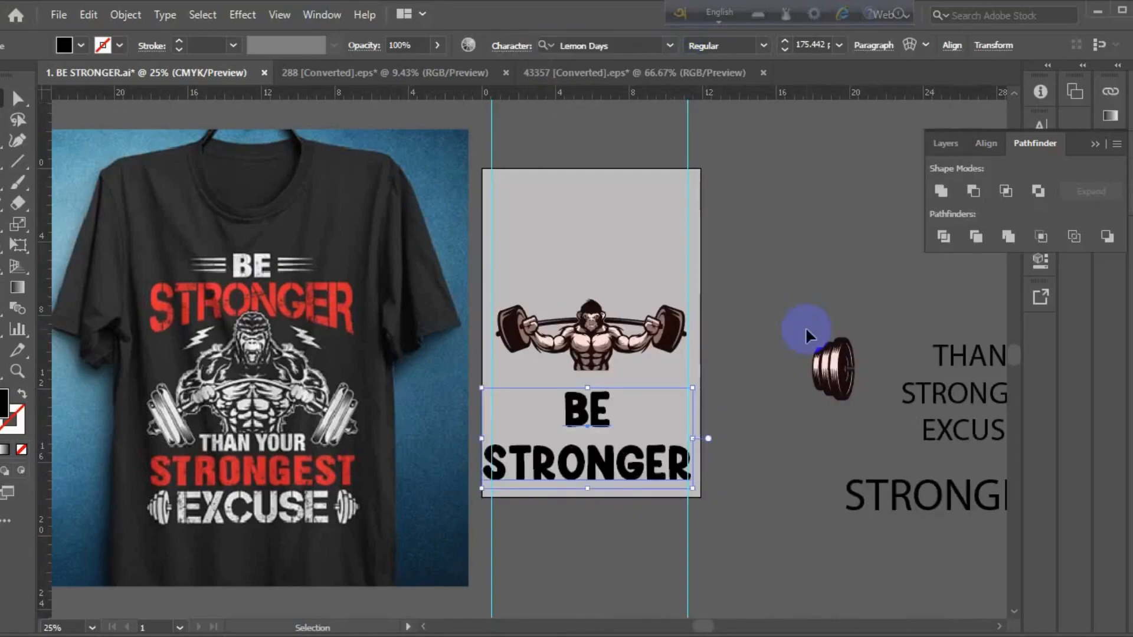
# Browse the font previews and set the BE STRONGER text to Balbeer Rustic
pyautogui.click(670, 46)
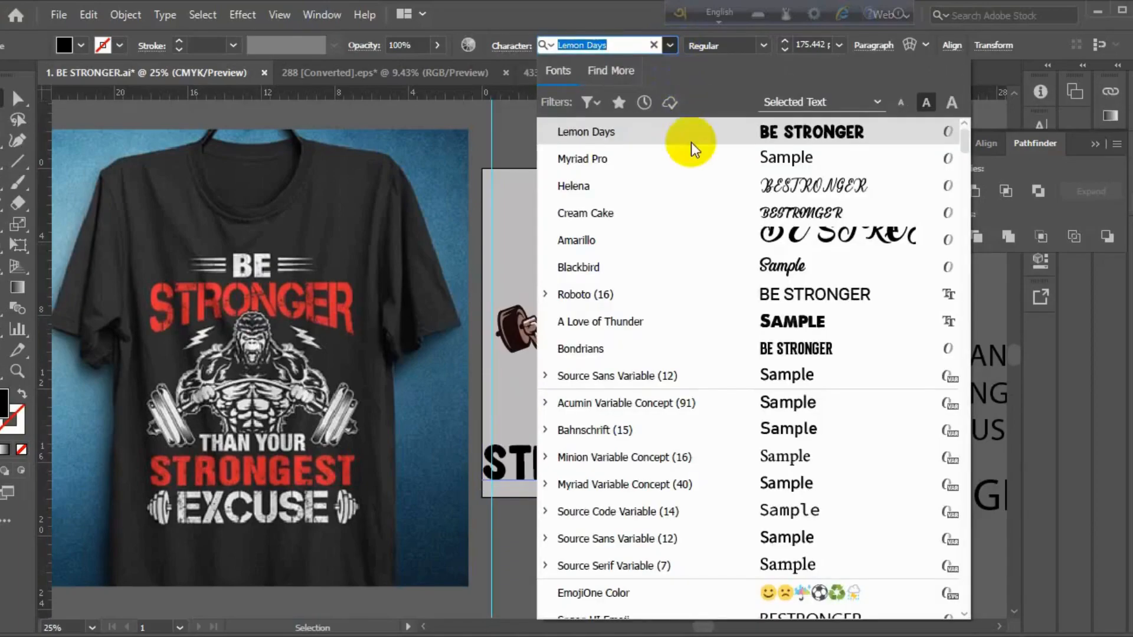
pyautogui.scroll(-1, 717, 307)
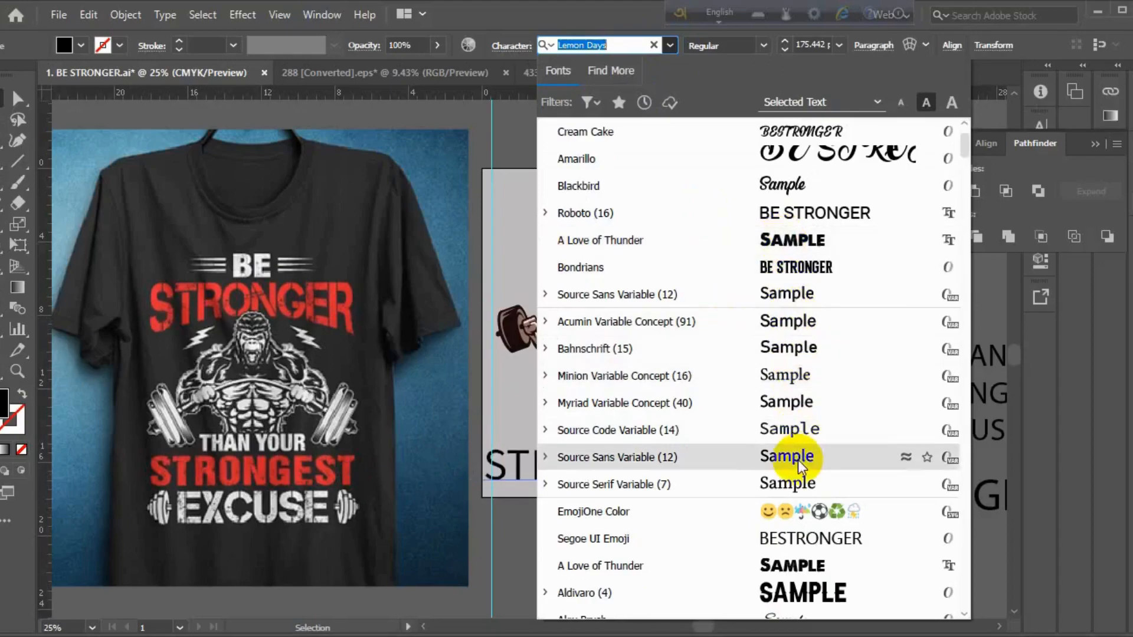
pyautogui.scroll(-1, 797, 459)
pyautogui.scroll(-1, 799, 459)
pyautogui.scroll(-1, 798, 459)
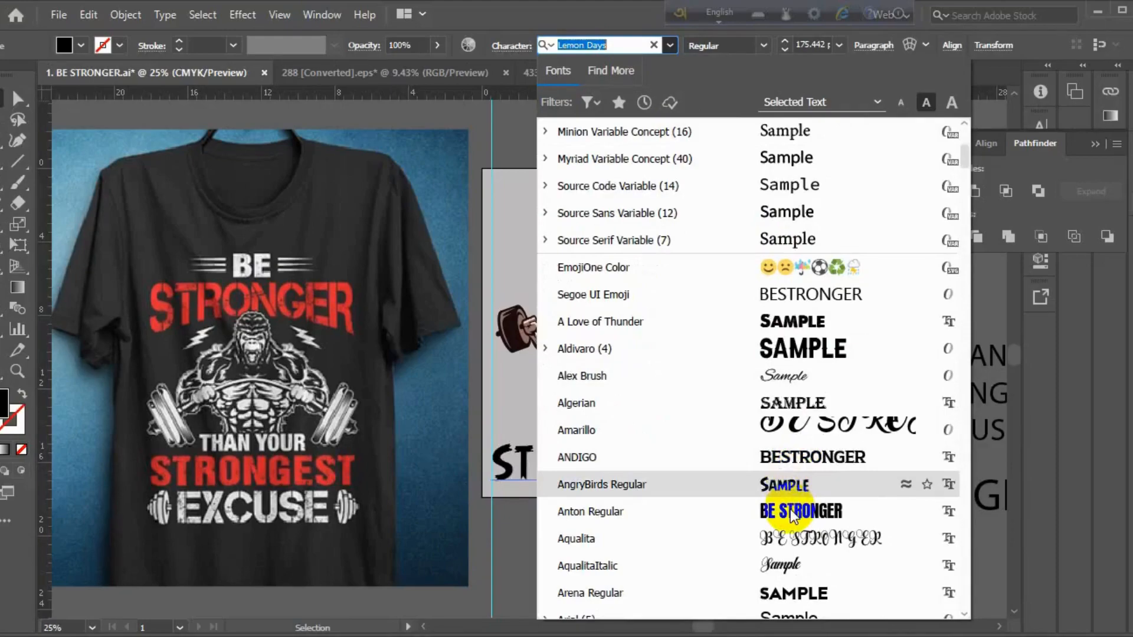
pyautogui.scroll(-2, 793, 513)
pyautogui.scroll(-1, 793, 513)
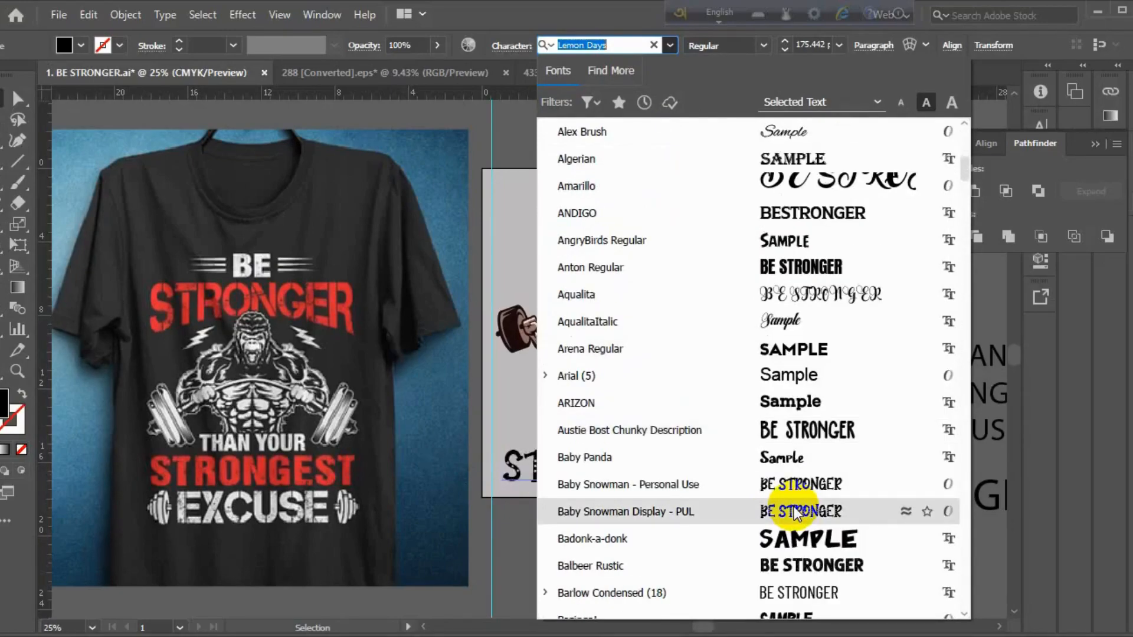
pyautogui.scroll(-1, 796, 512)
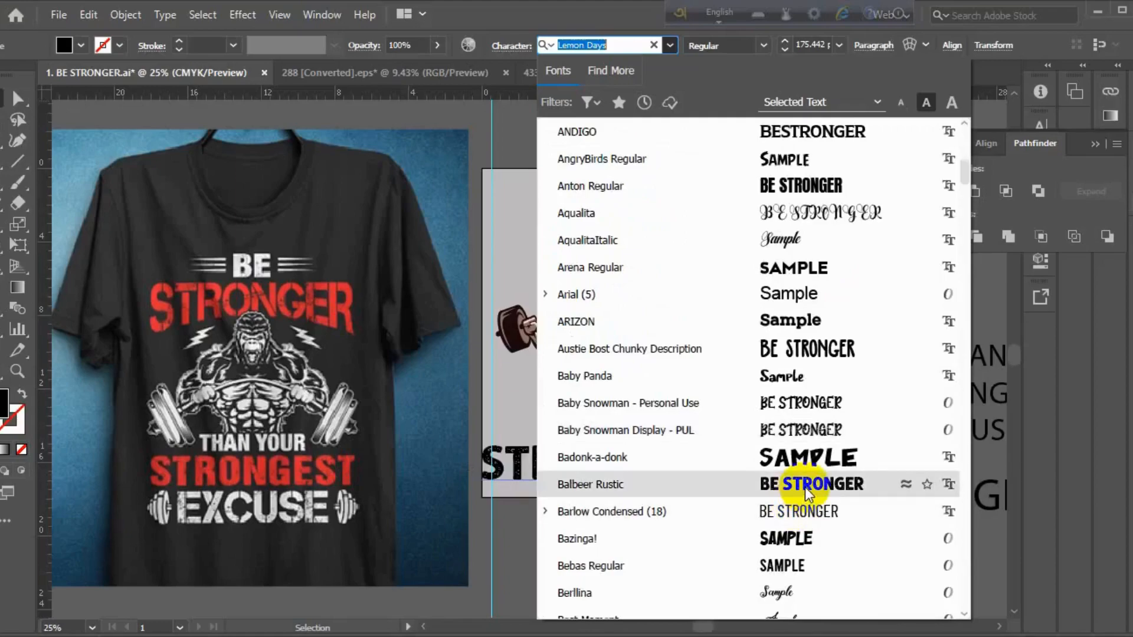
pyautogui.click(805, 486)
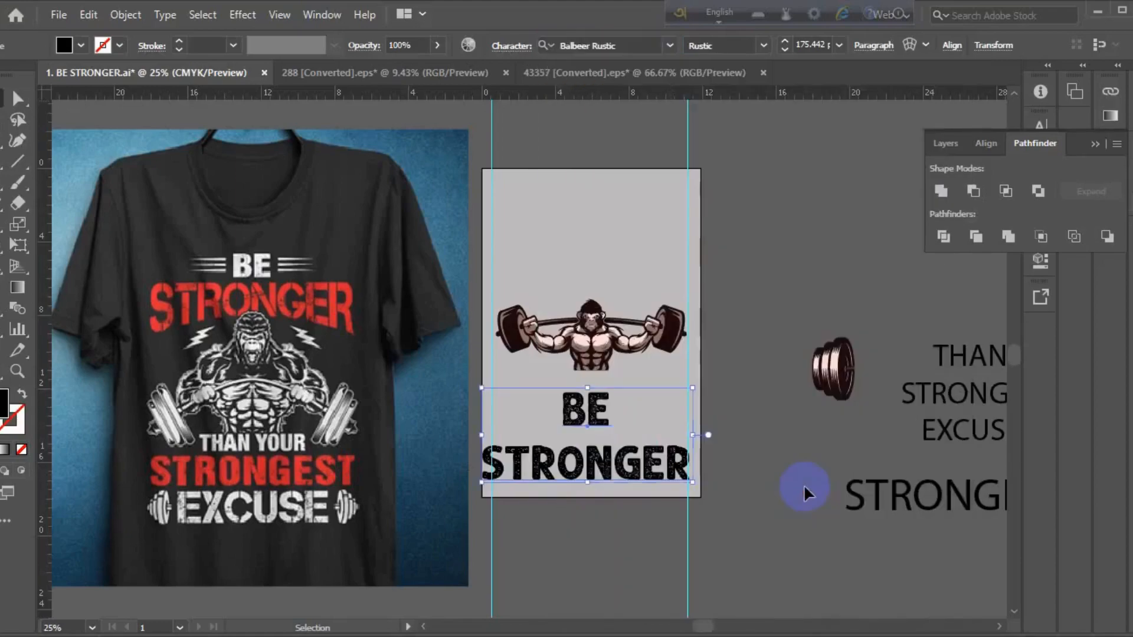
pyautogui.click(776, 456)
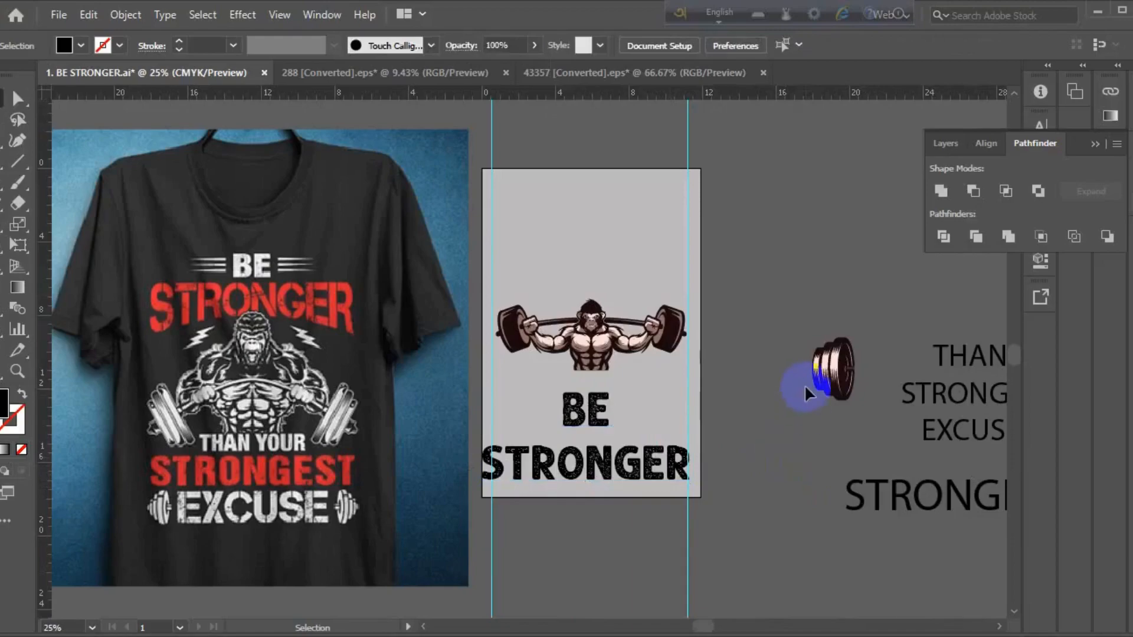
# Inspect the BE STRONGER lettering up close and shift the text slightly toward the artboard's right edge
pyautogui.moveTo(590, 468); pyautogui.dragTo(611, 470)
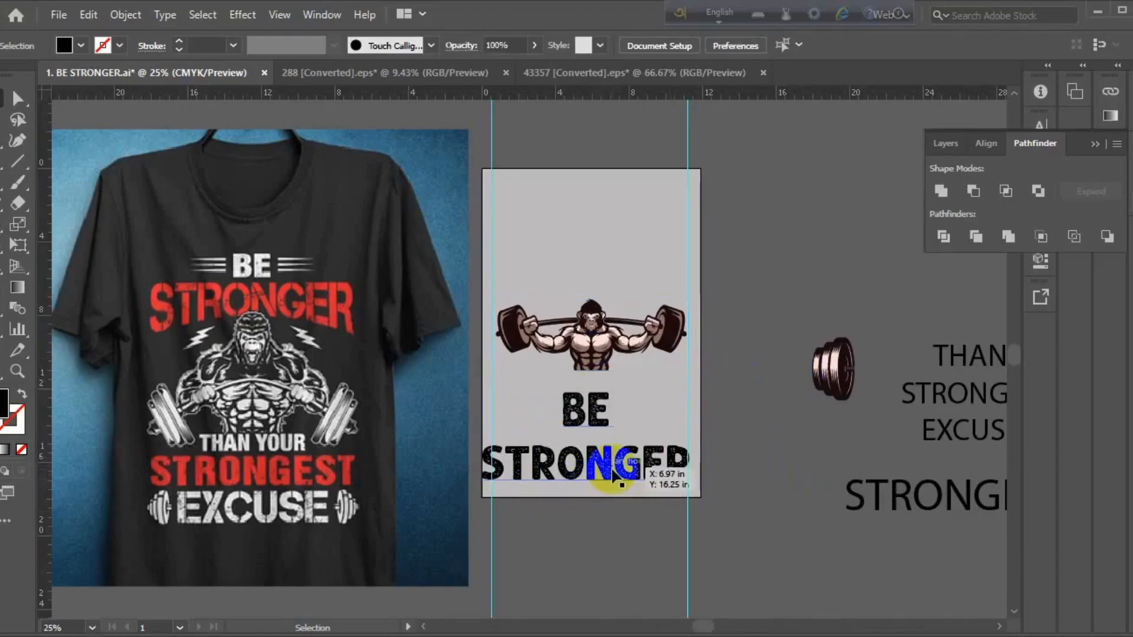
pyautogui.scroll(3, 612, 471)
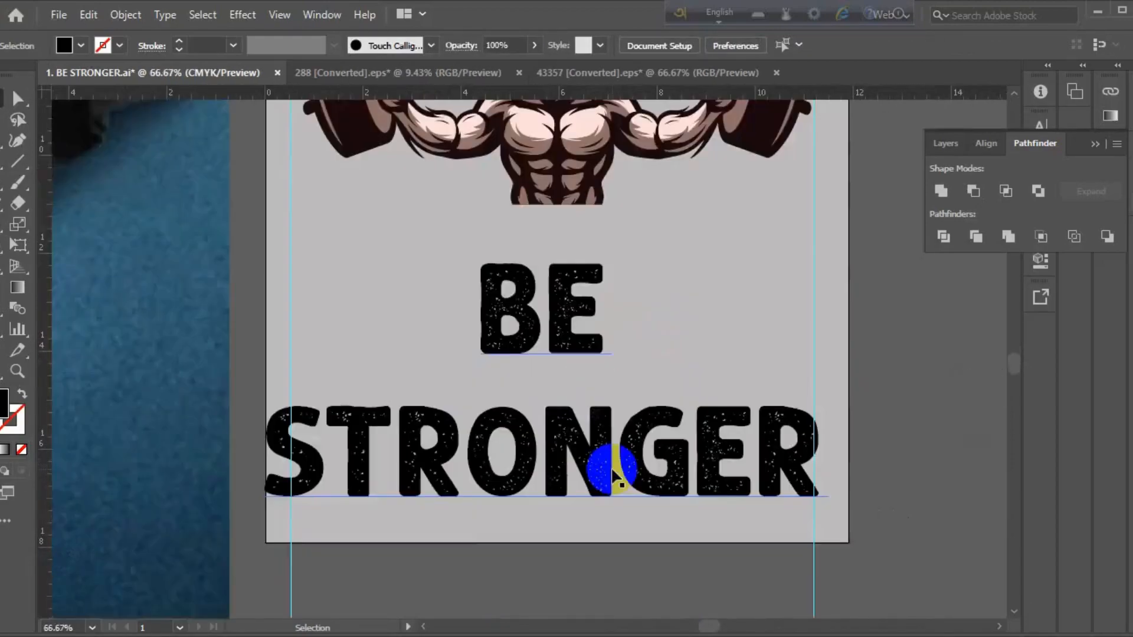
pyautogui.scroll(-2, 611, 470)
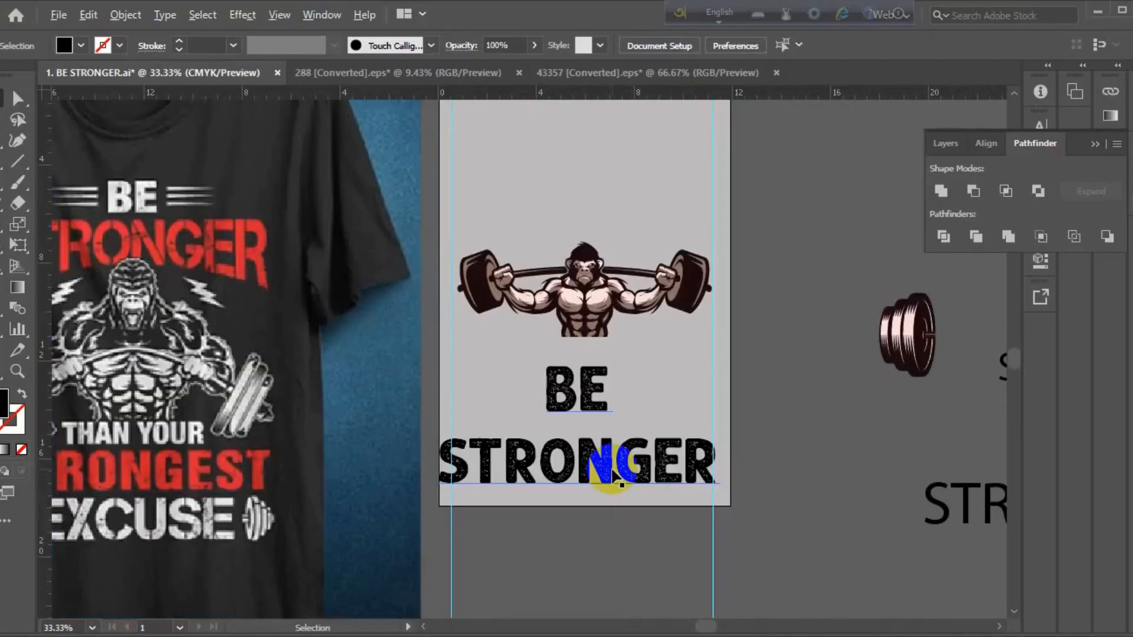
pyautogui.click(613, 472)
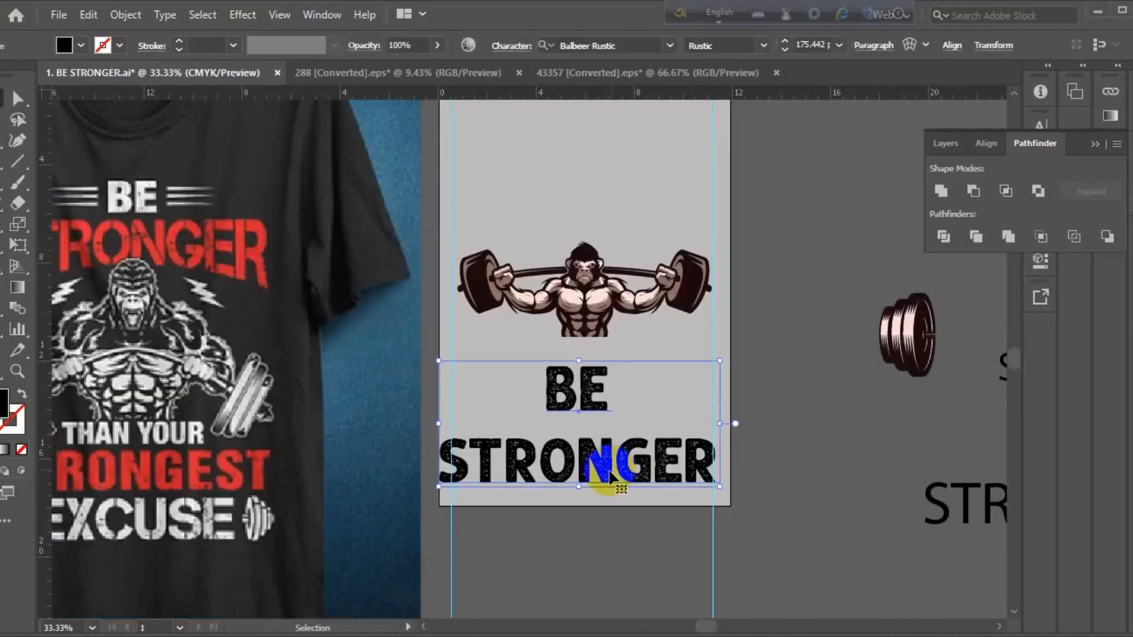
pyautogui.moveTo(609, 471); pyautogui.dragTo(632, 472)
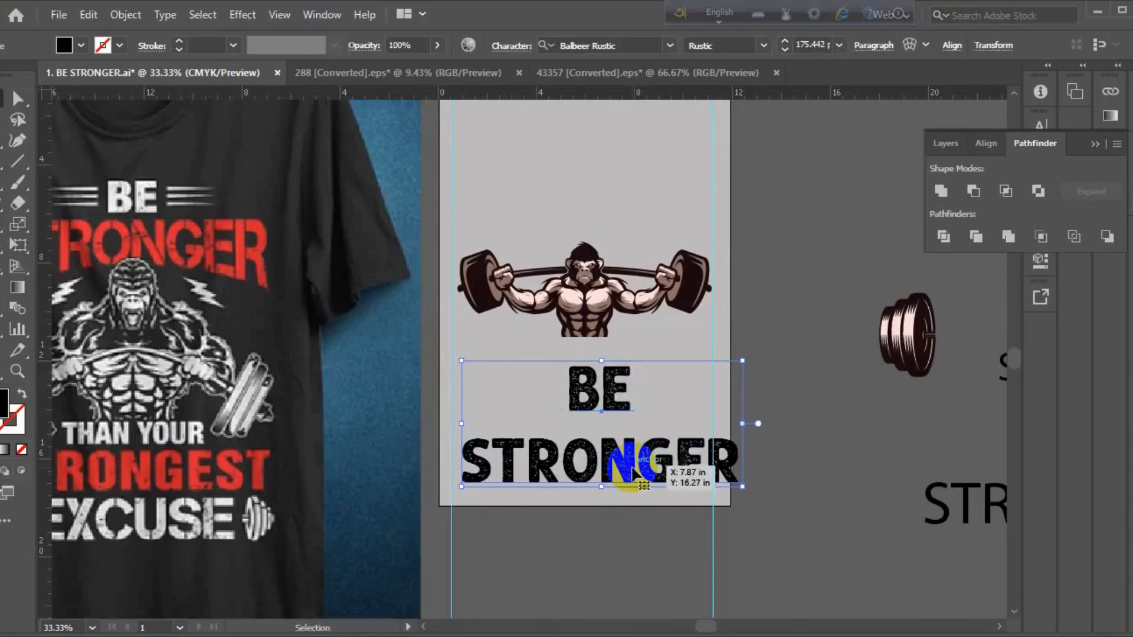
pyautogui.scroll(3, 631, 466)
pyautogui.scroll(1, 611, 500)
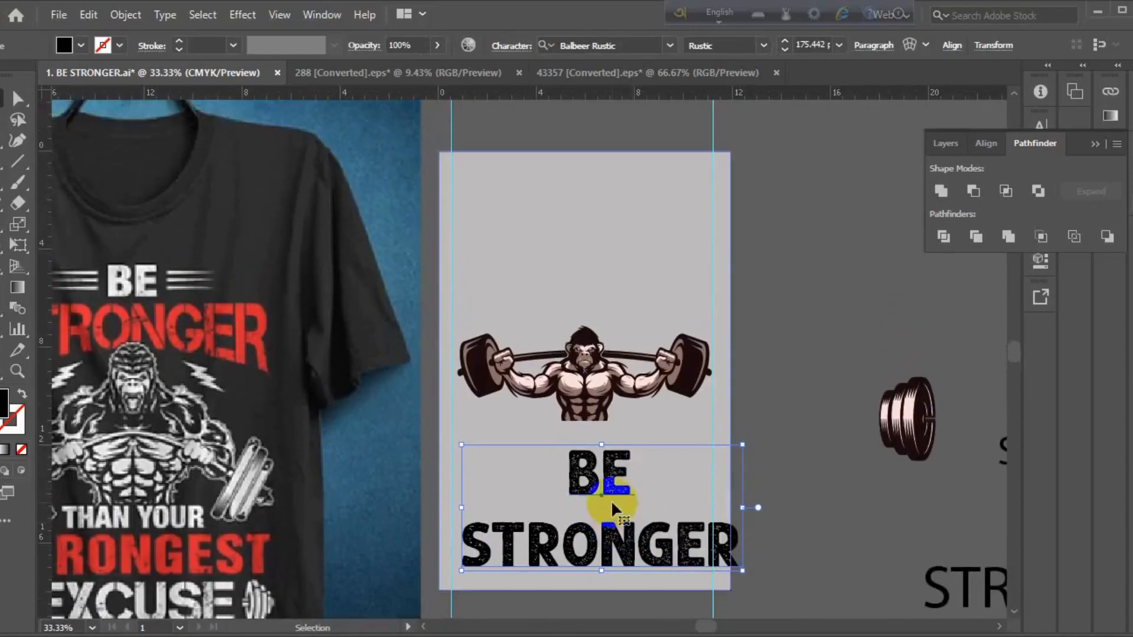
pyautogui.scroll(-2, 610, 500)
pyautogui.scroll(2, 607, 498)
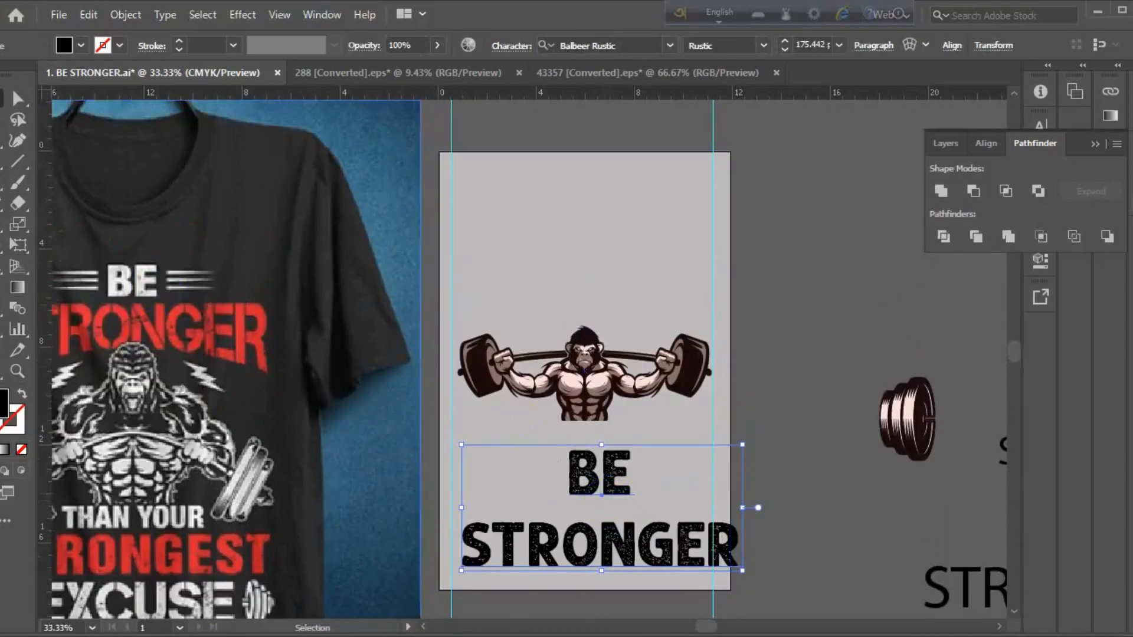
# Create a separate BE text in Balbeer Rustic near the top of the artboard, above the gorilla
pyautogui.doubleClick(627, 487)
pyautogui.doubleClick(595, 481)
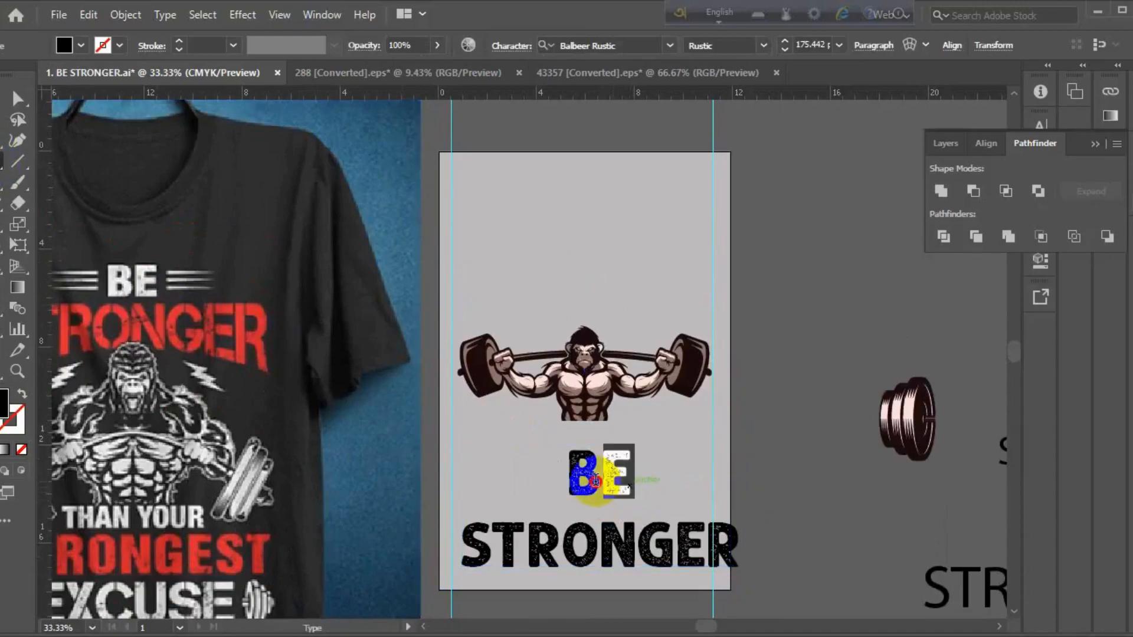
pyautogui.click(16, 98)
pyautogui.click(557, 208)
pyautogui.press('t')
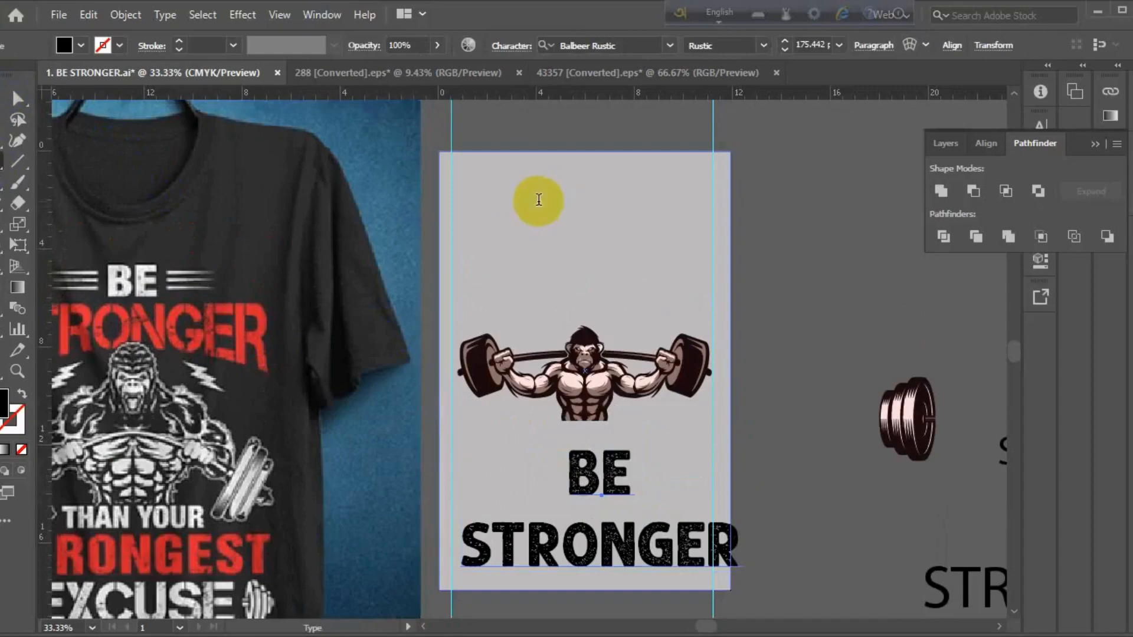
pyautogui.click(539, 199)
pyautogui.write('BE')
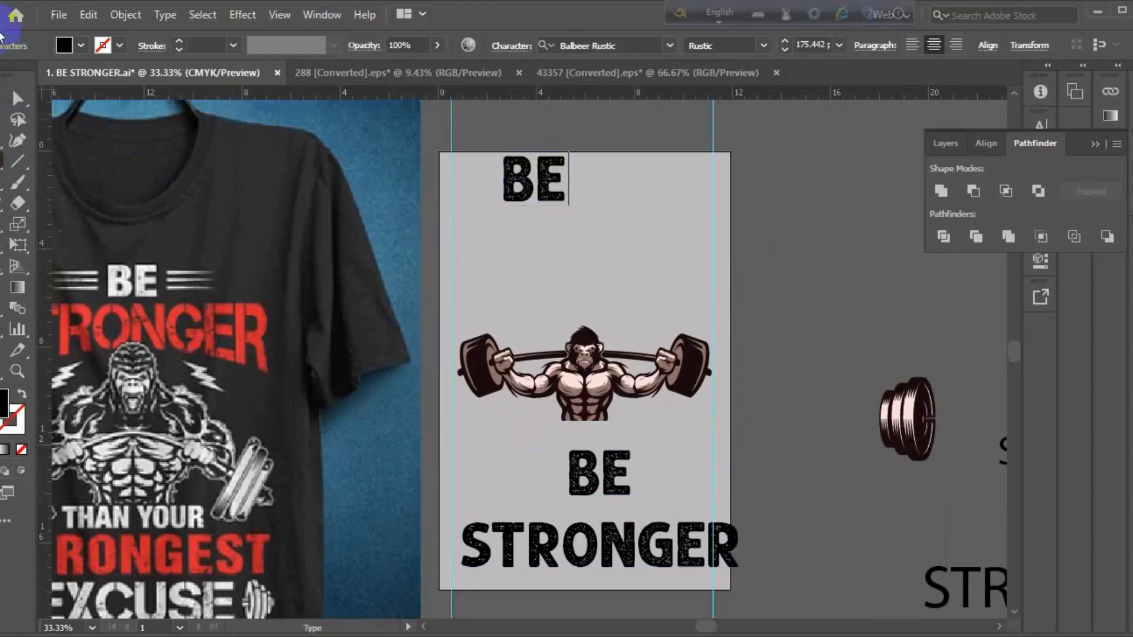
pyautogui.click(6, 98)
pyautogui.scroll(-1, 531, 405)
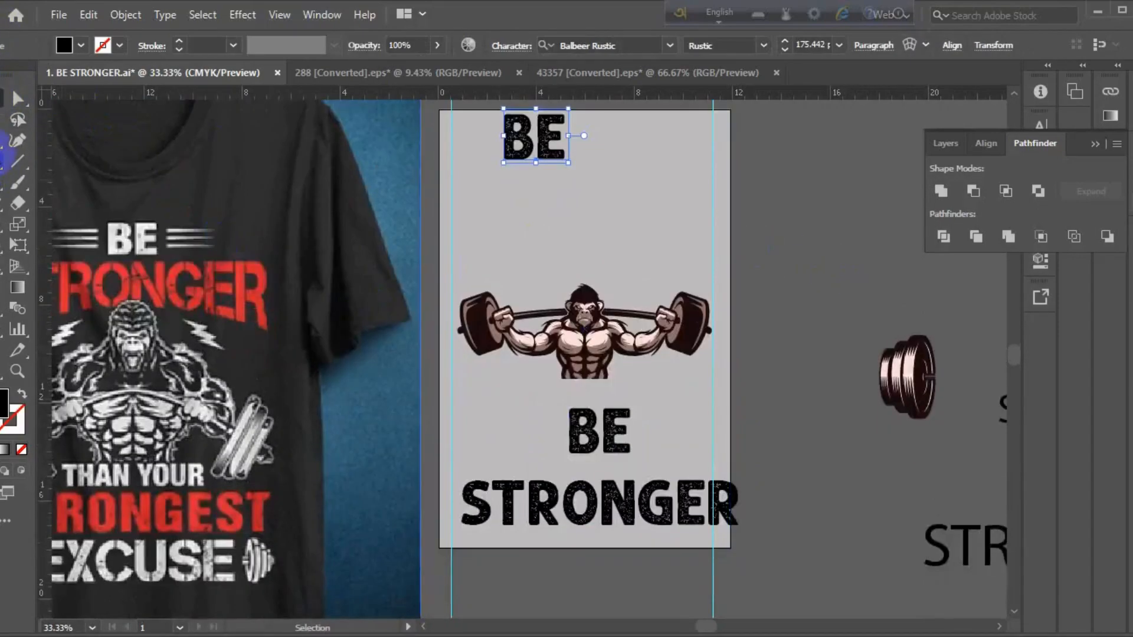
# Delete the word BE from the original two-line text, leaving only STRONGER in it
pyautogui.press('t')
pyautogui.moveTo(558, 425); pyautogui.dragTo(573, 430)
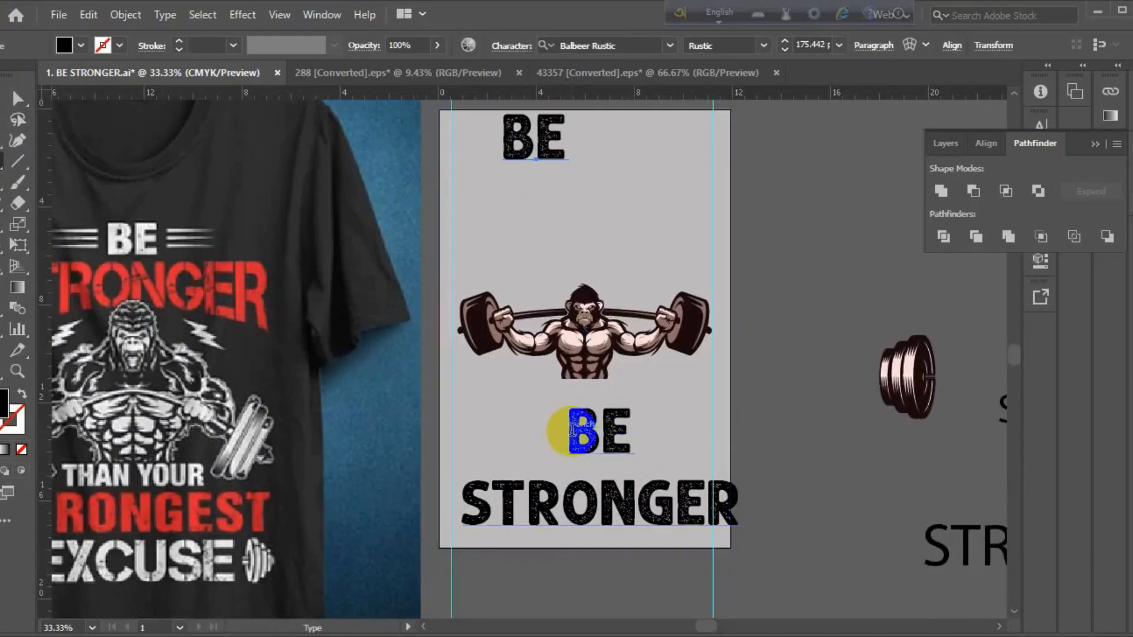
pyautogui.click(671, 435)
pyautogui.press('BackSpace')
pyautogui.press('BackSpace')
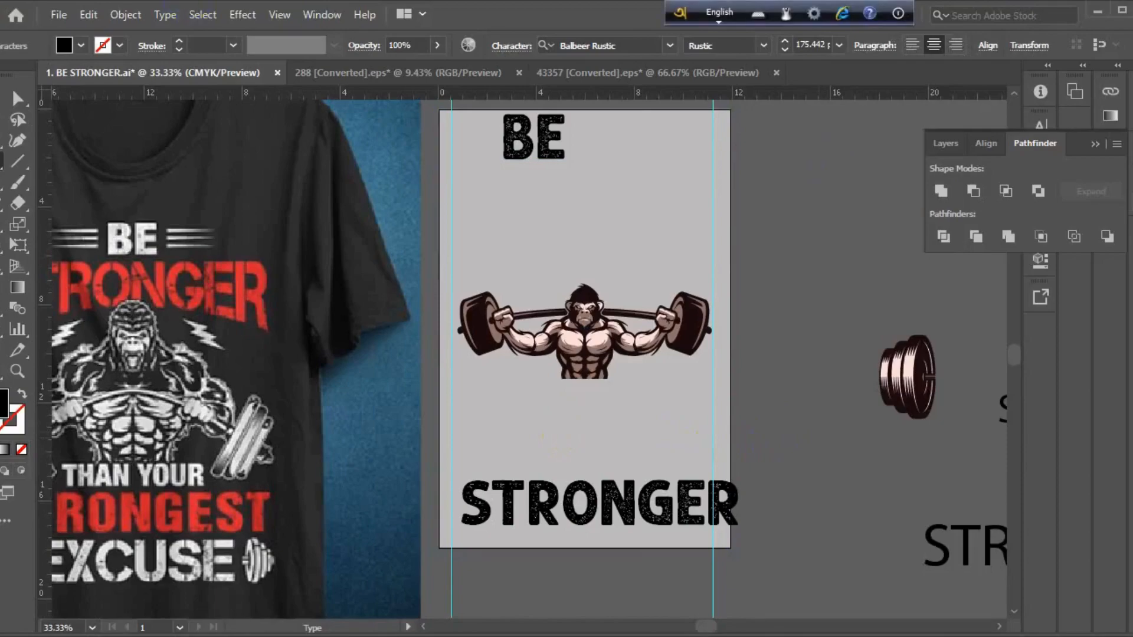
pyautogui.press('Escape')
pyautogui.scroll(1, 504, 537)
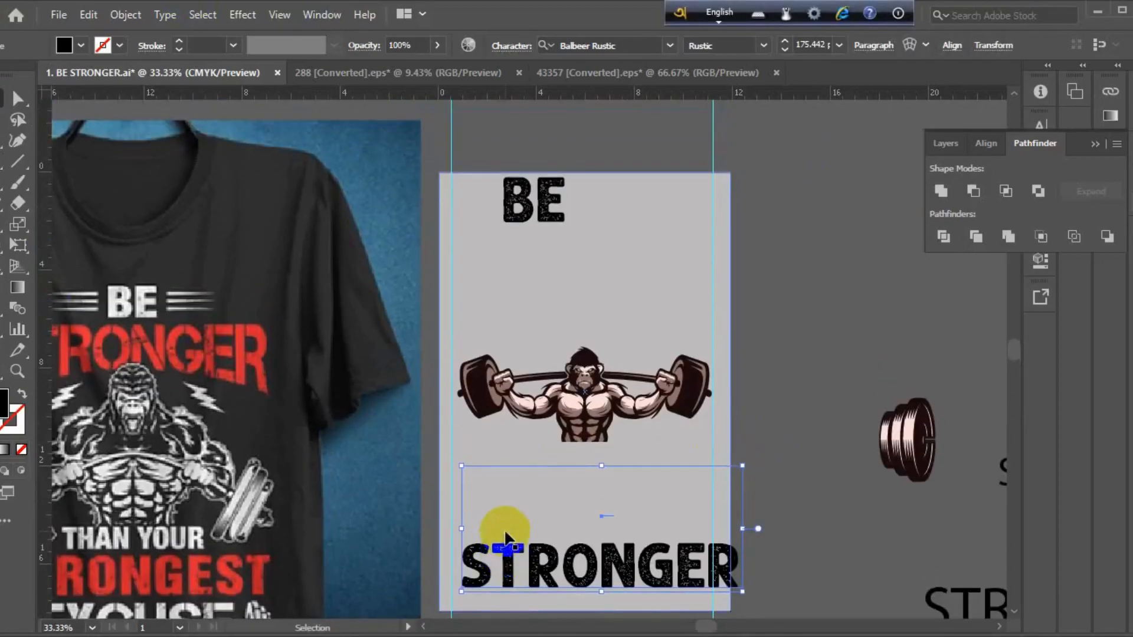
# Move the STRONGER text between BE and the gorilla and scale it down to about 143 pt, fitting within the guides
pyautogui.moveTo(626, 559); pyautogui.dragTo(609, 277)
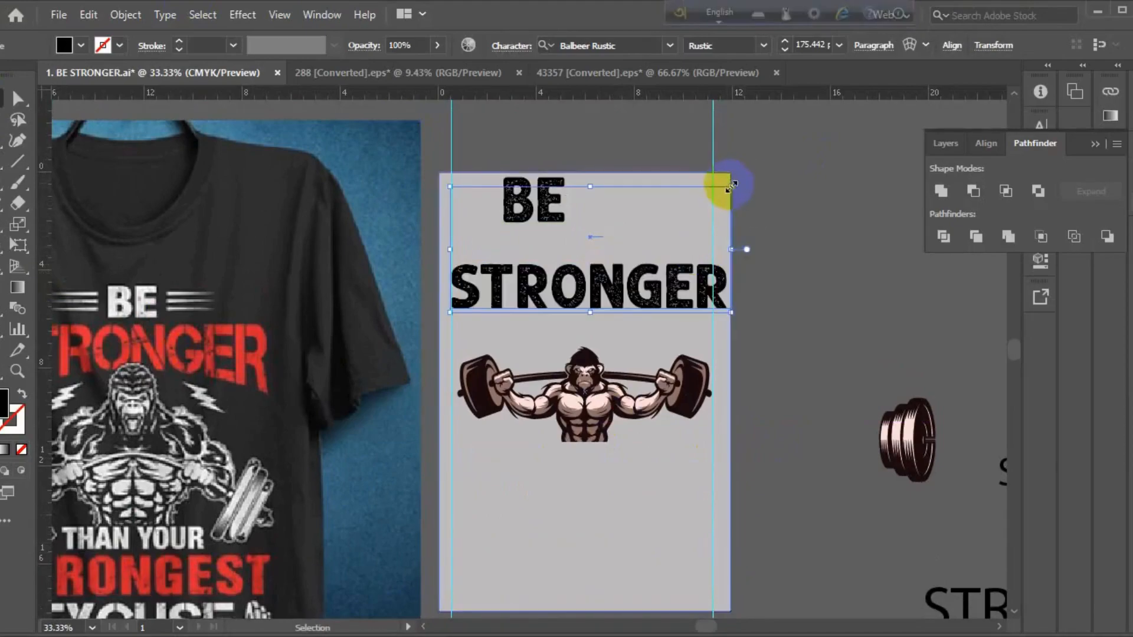
pyautogui.moveTo(732, 186); pyautogui.dragTo(705, 198)
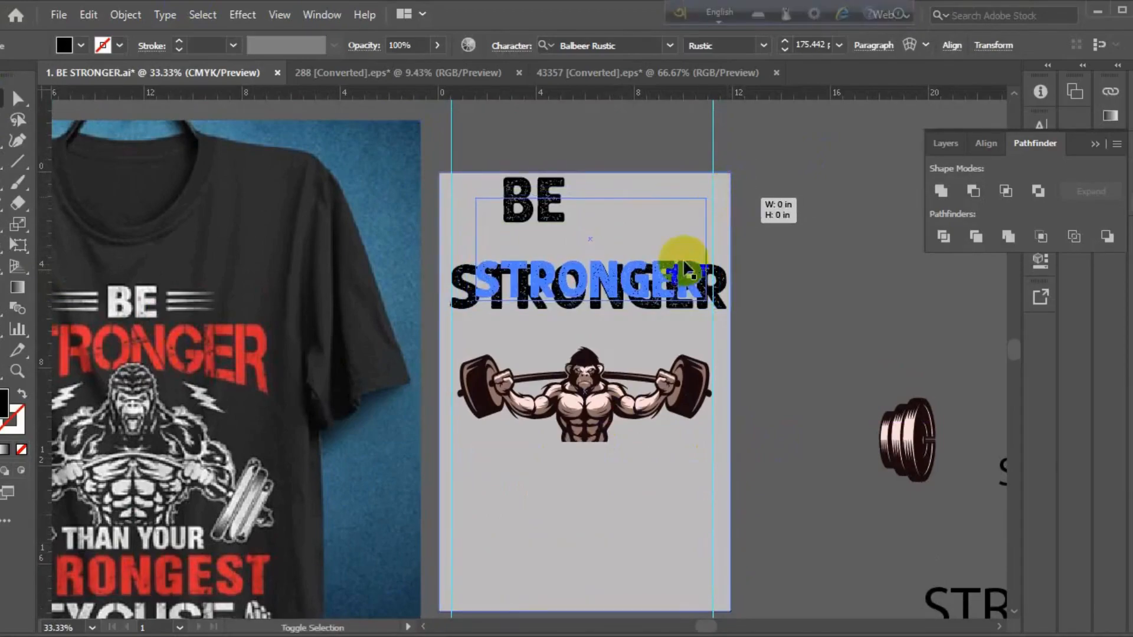
pyautogui.moveTo(672, 281); pyautogui.dragTo(666, 302)
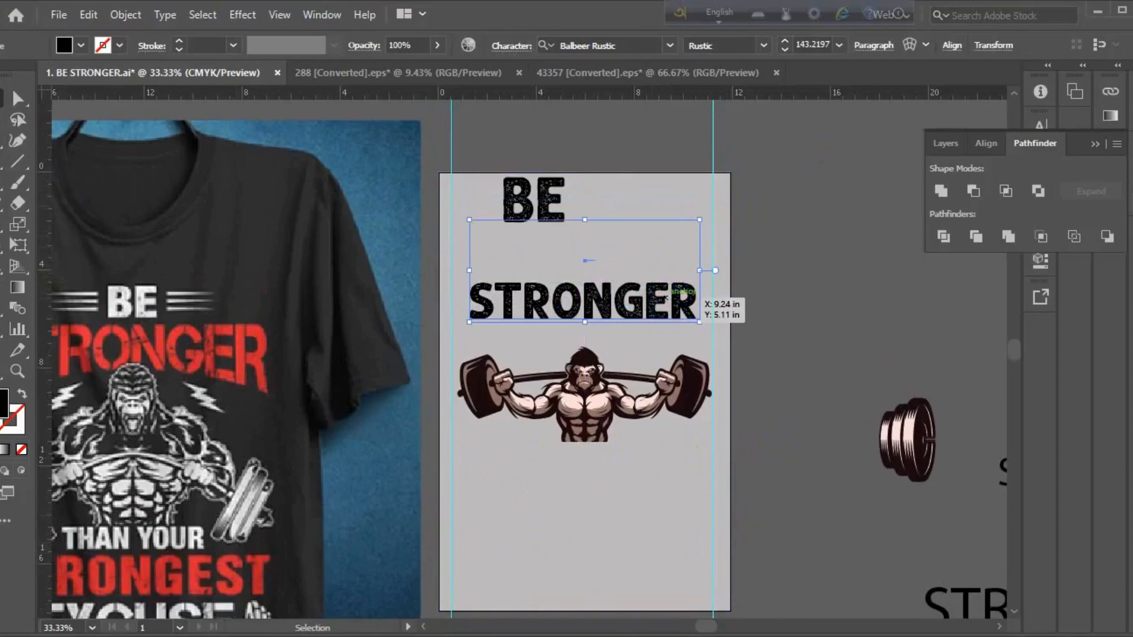
# Remove the blank line before STRONGER and move the text down to just above the gorilla
pyautogui.click(2, 162)
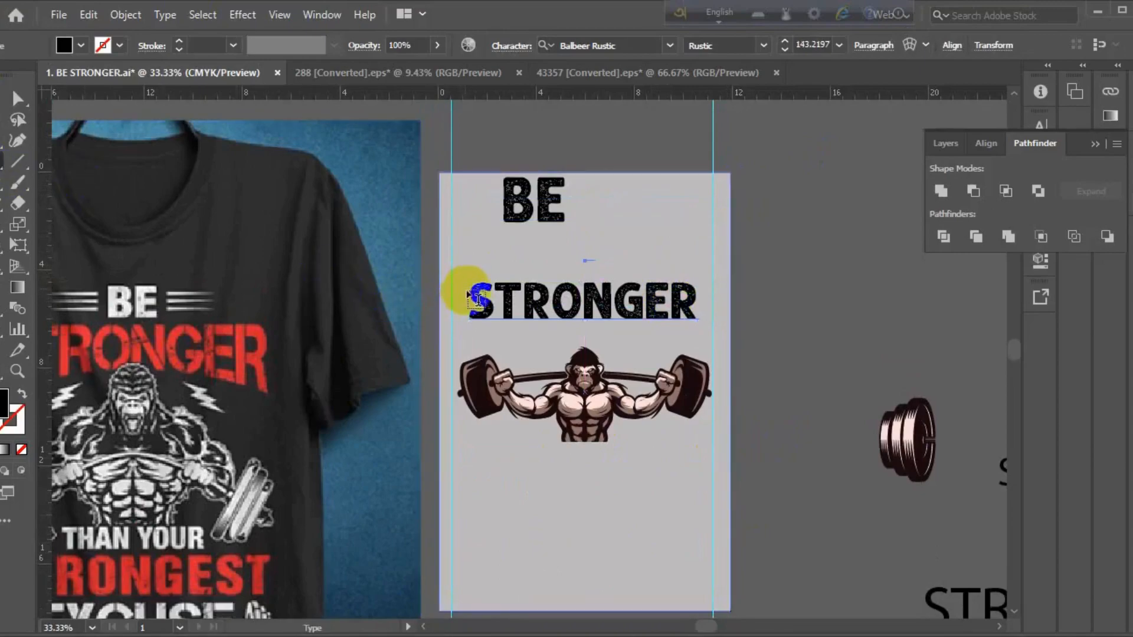
pyautogui.moveTo(470, 290); pyautogui.dragTo(471, 291)
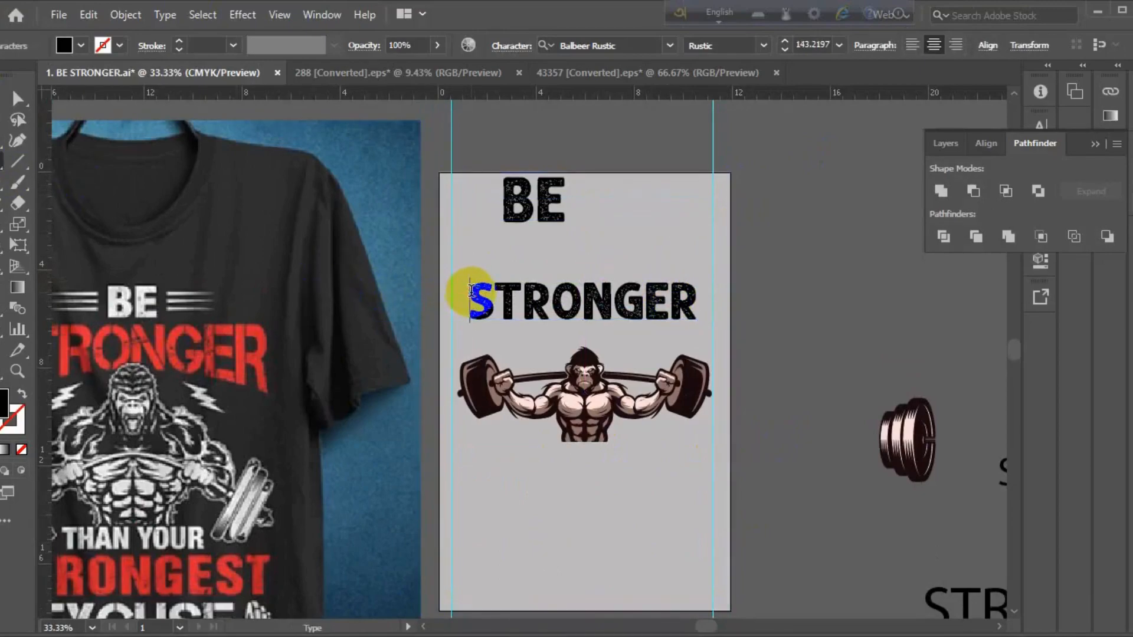
pyautogui.press('BackSpace')
pyautogui.press('Escape')
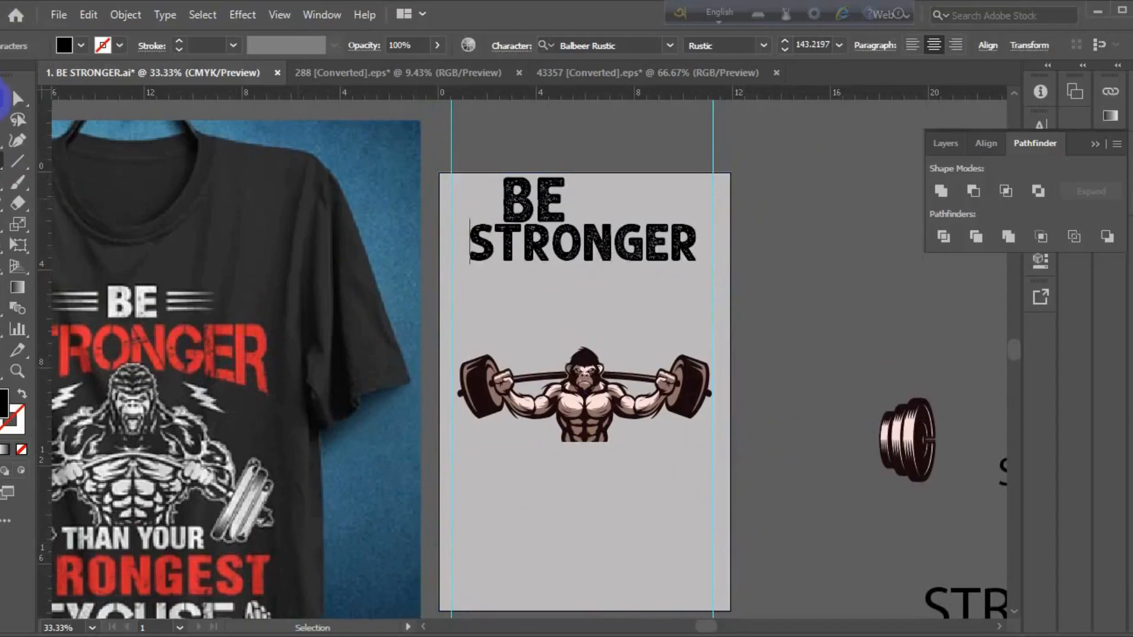
pyautogui.click(767, 264)
pyautogui.moveTo(627, 249); pyautogui.dragTo(632, 313)
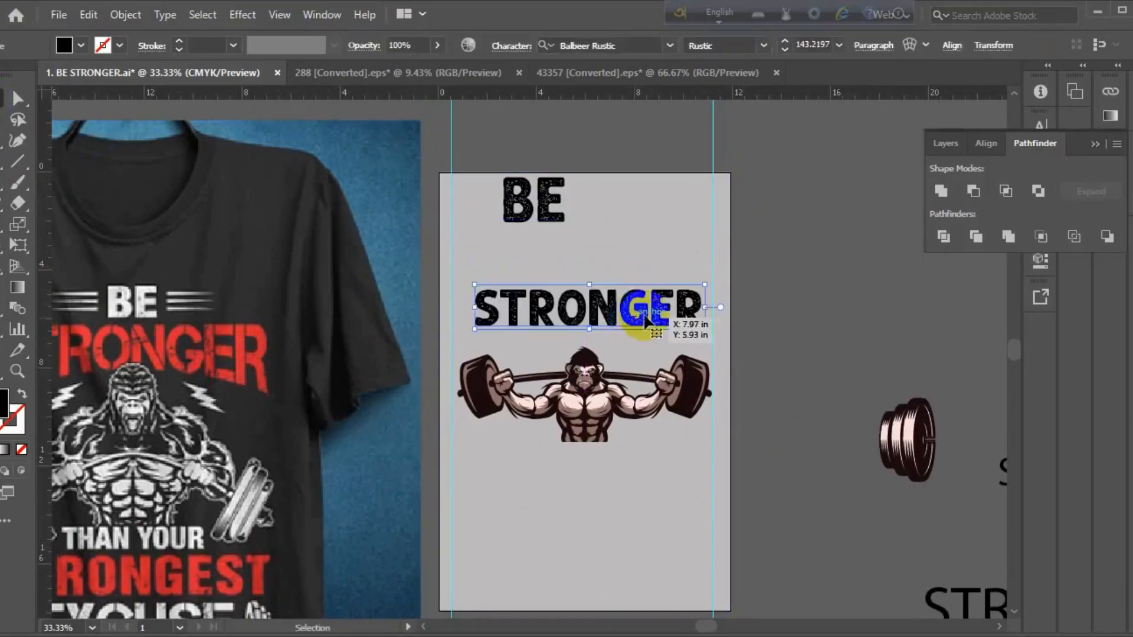
pyautogui.click(840, 350)
# Warp the STRONGER text with a horizontal Arc at 18% bend
pyautogui.scroll(-1, 563, 286)
pyautogui.click(564, 286)
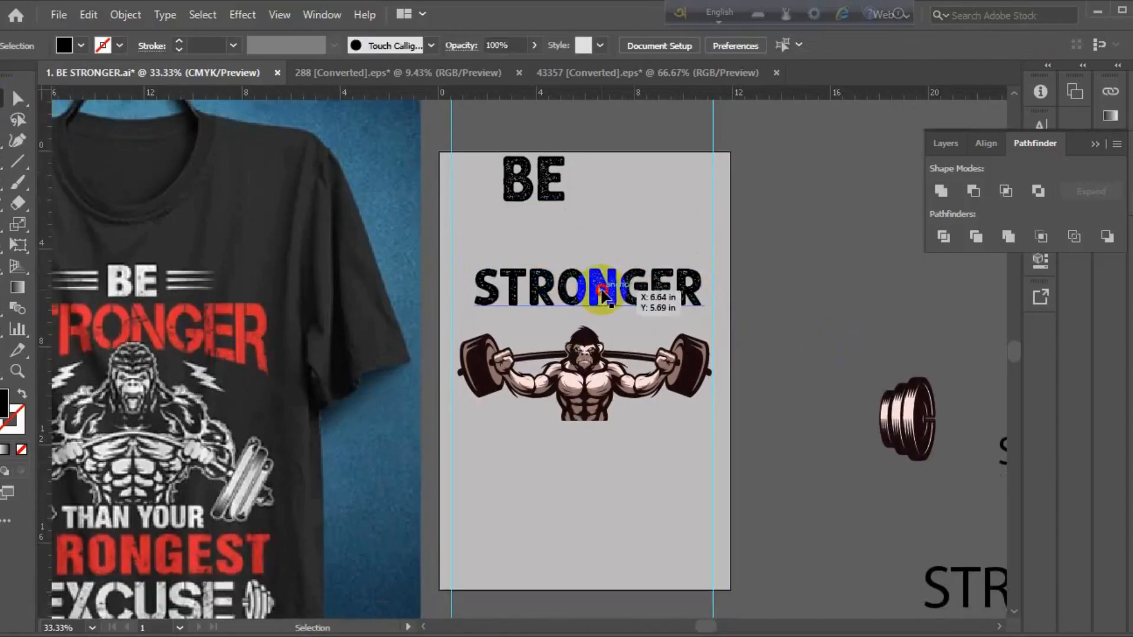
pyautogui.click(844, 348)
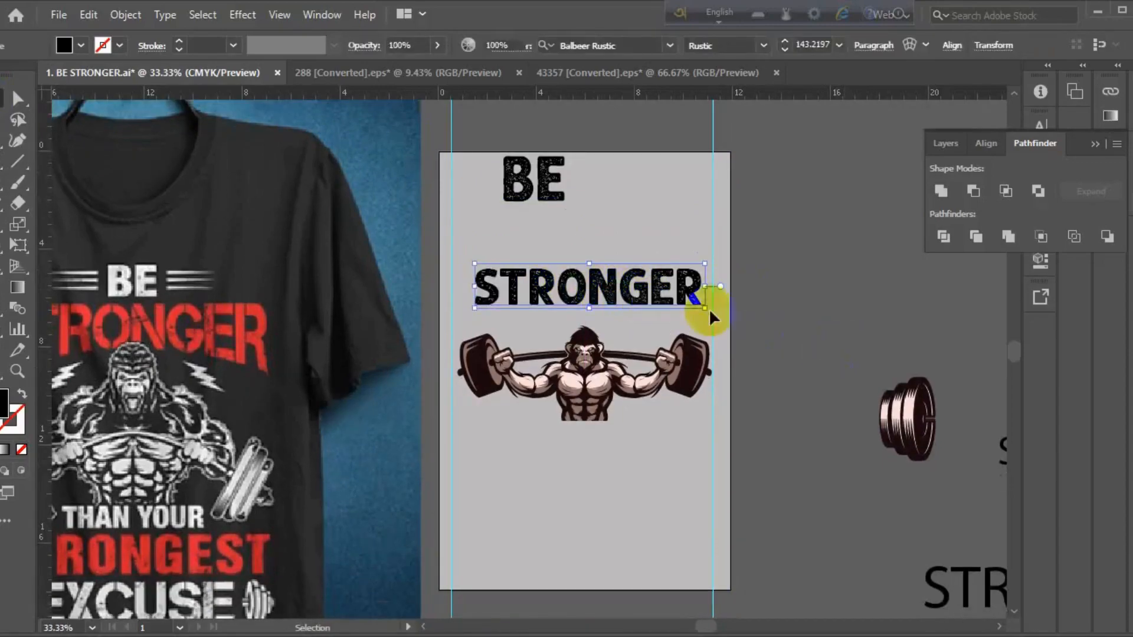
pyautogui.click(648, 301)
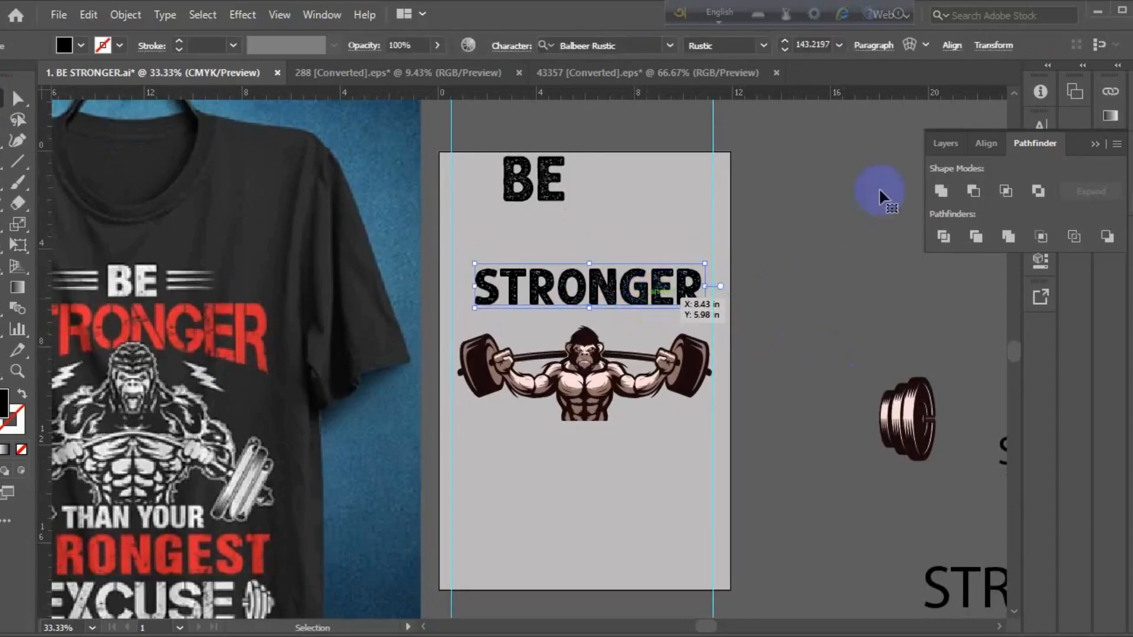
pyautogui.click(907, 46)
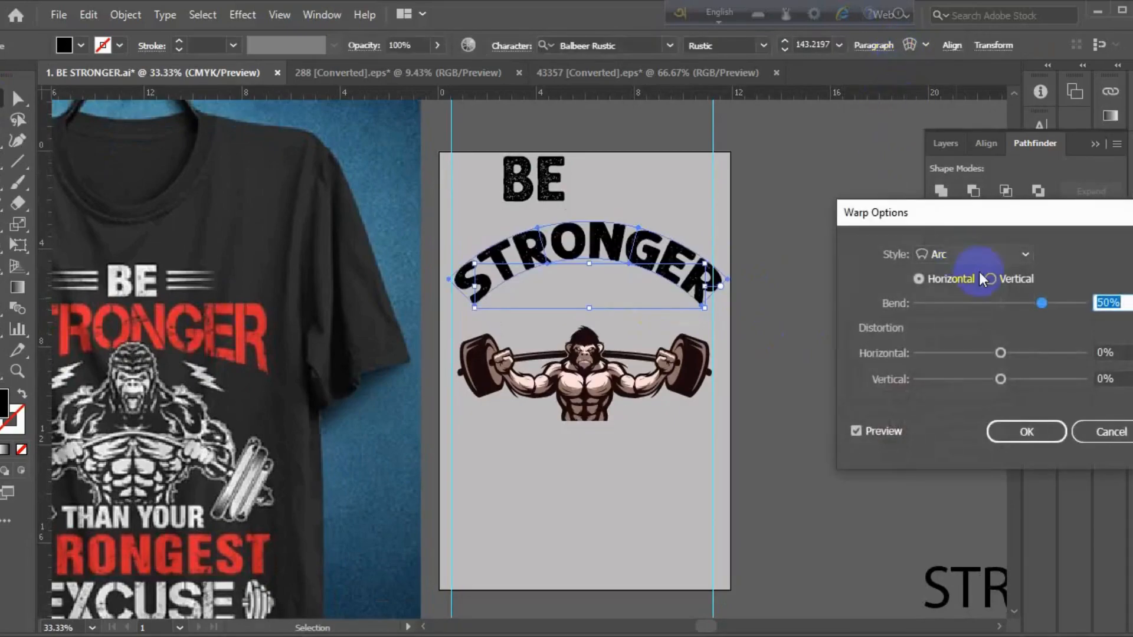
pyautogui.moveTo(1028, 303); pyautogui.dragTo(1013, 303)
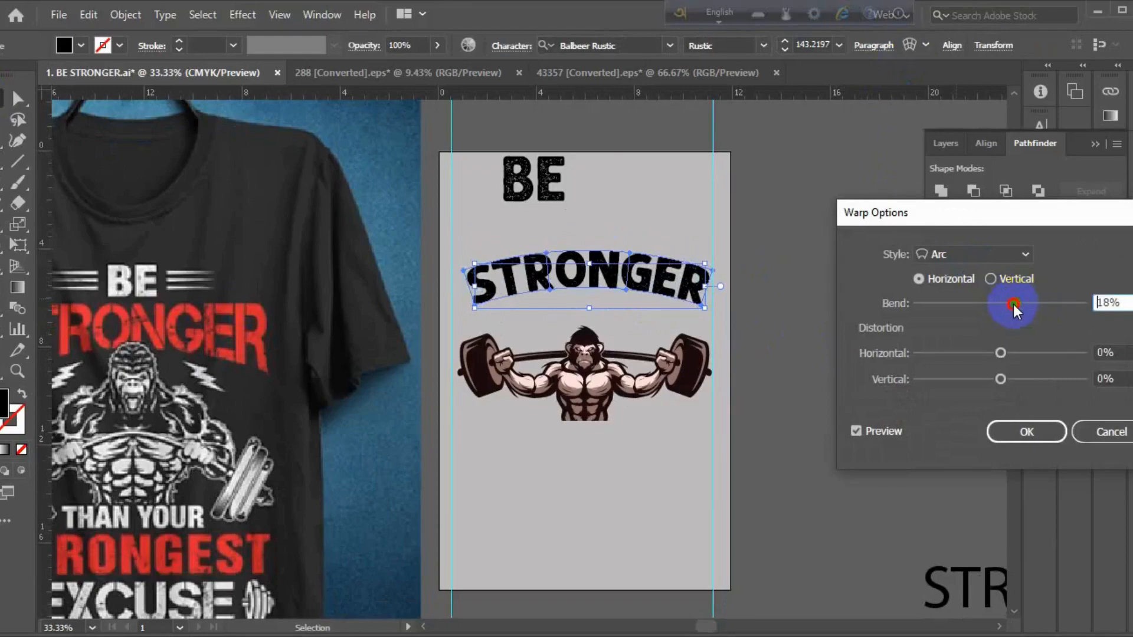
pyautogui.click(1015, 431)
pyautogui.click(817, 339)
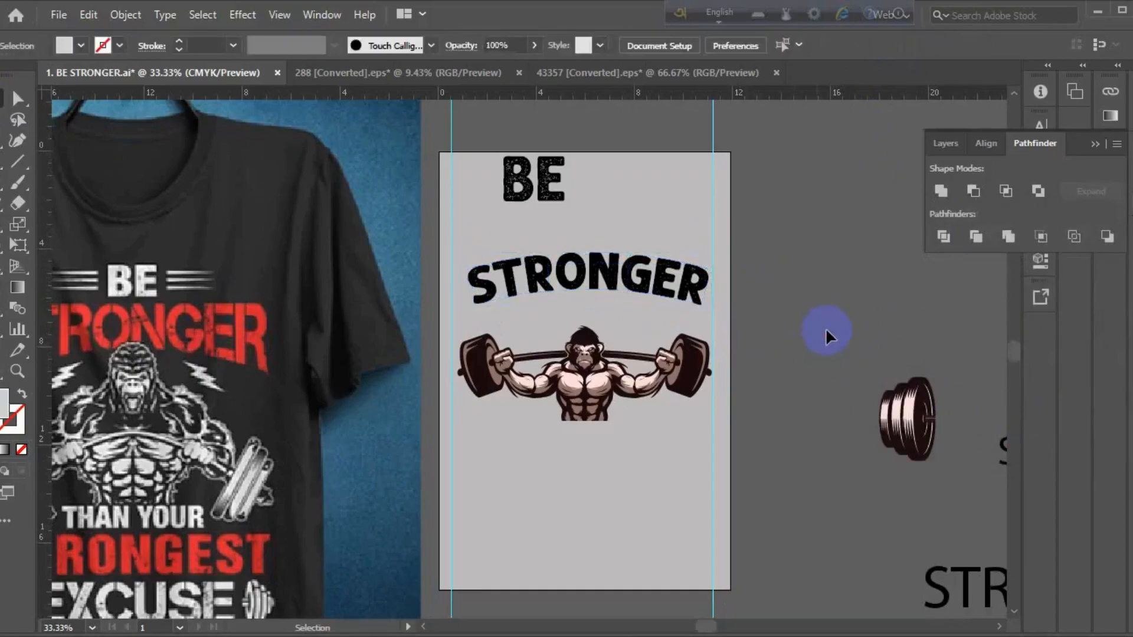
# Align the arched brown STRONGER lettering to the horizontal centre above the gorilla
pyautogui.moveTo(664, 634)
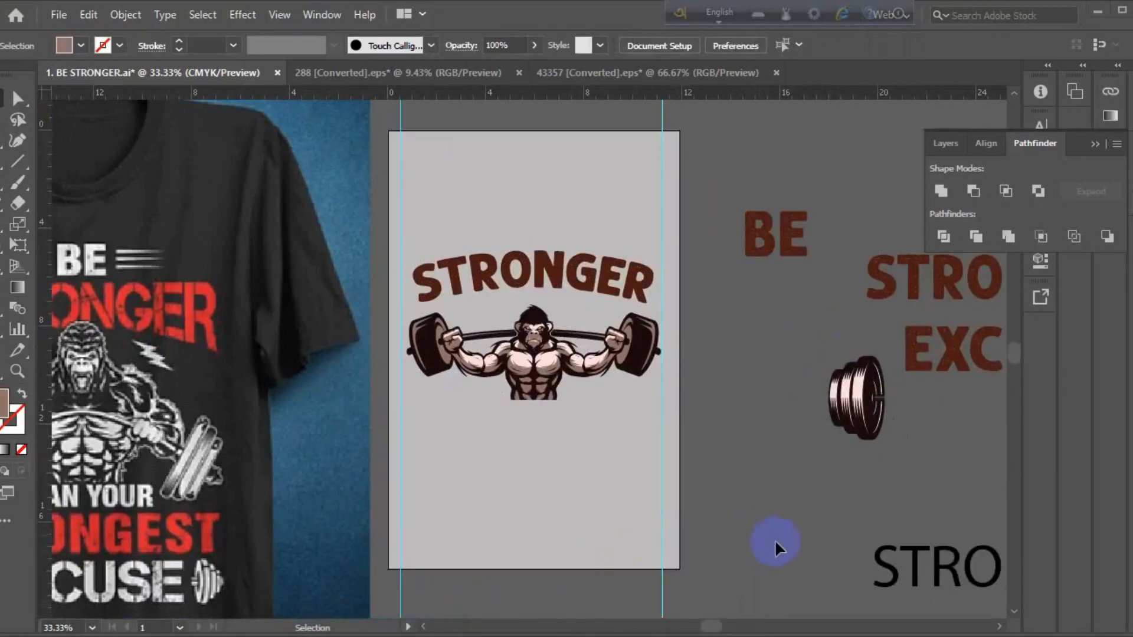
pyautogui.click(520, 259)
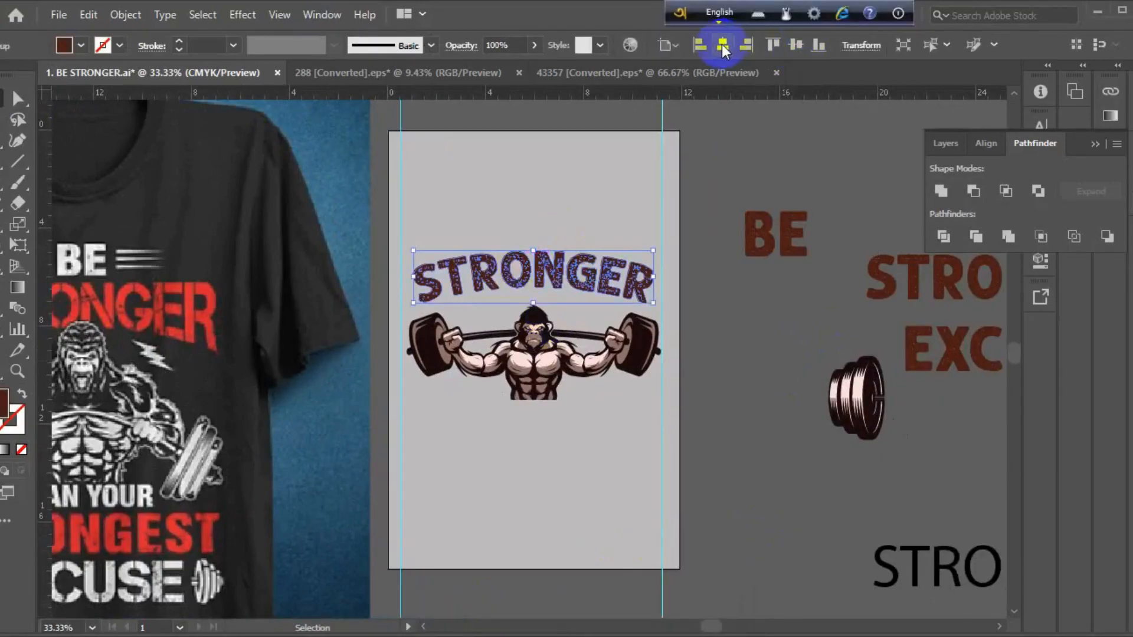
pyautogui.click(722, 47)
pyautogui.click(778, 407)
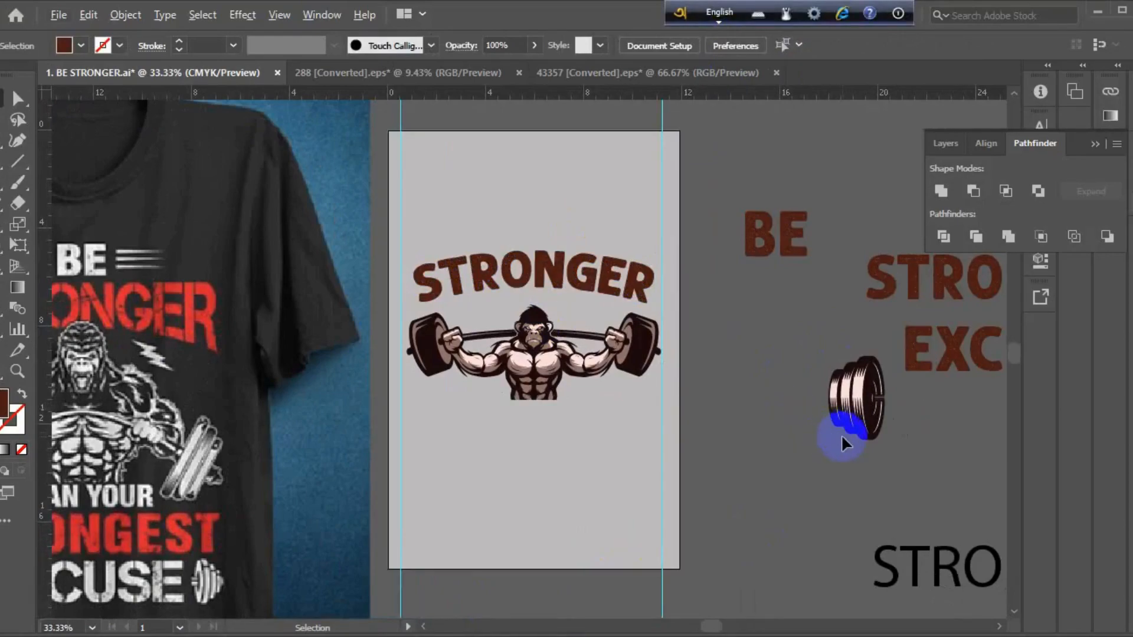
# Move the brown BE text onto the artboard, centred above the arched STRONGER
pyautogui.scroll(-1, 841, 434)
pyautogui.hscroll(-1, 896, 306)
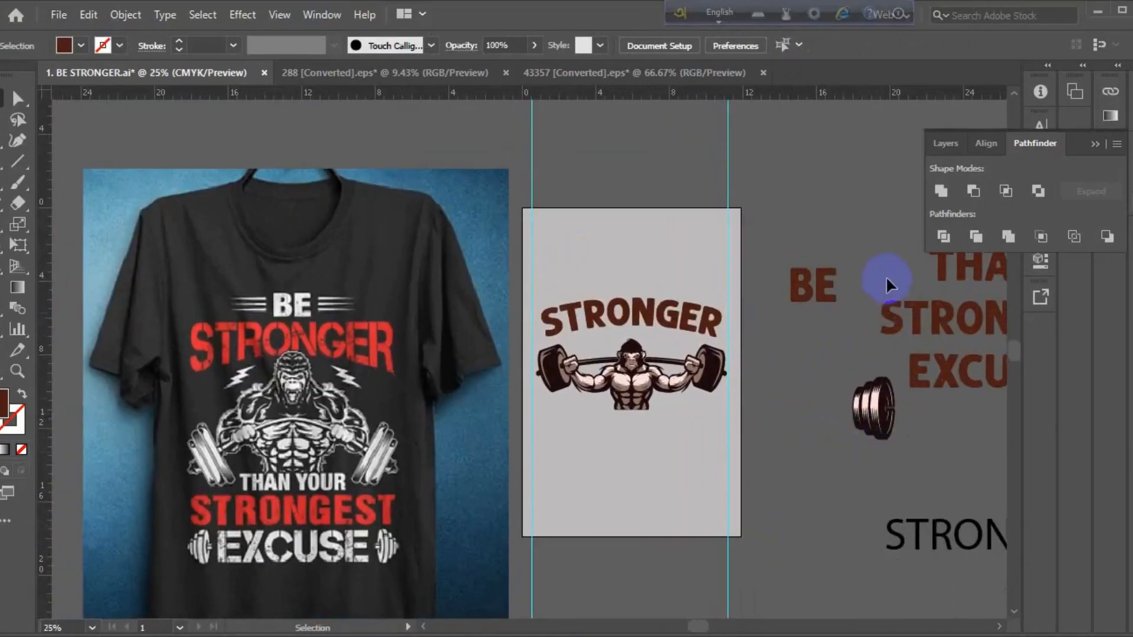
pyautogui.click(814, 283)
pyautogui.moveTo(833, 291); pyautogui.dragTo(657, 244)
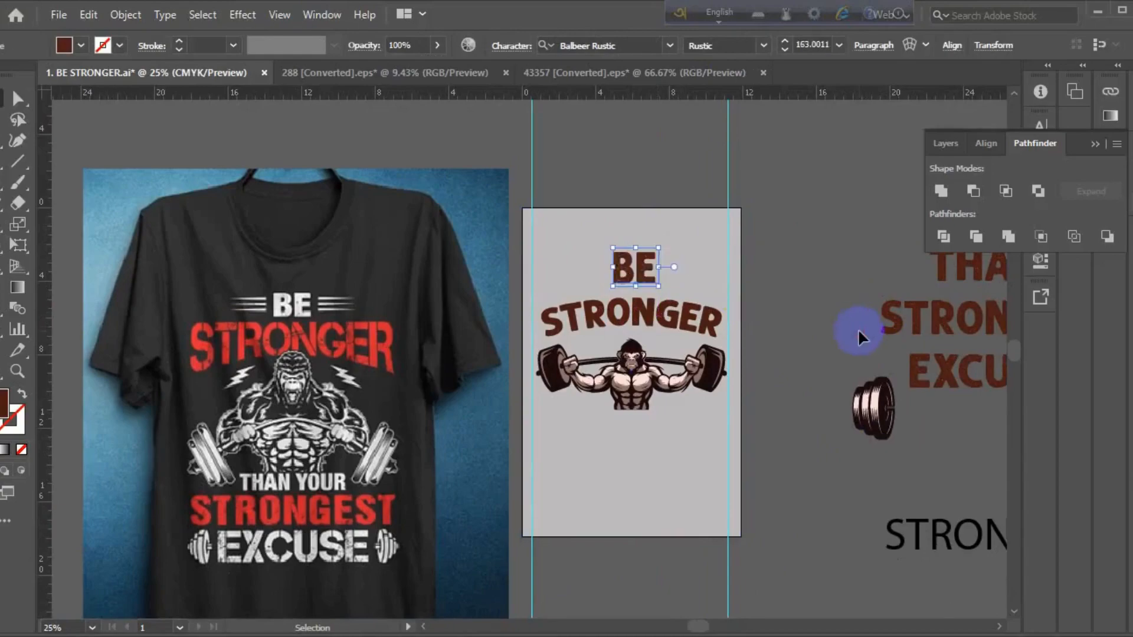
pyautogui.click(857, 328)
# Recolour the BE text with the near-black fill 070100
pyautogui.scroll(-1, 849, 328)
pyautogui.click(630, 246)
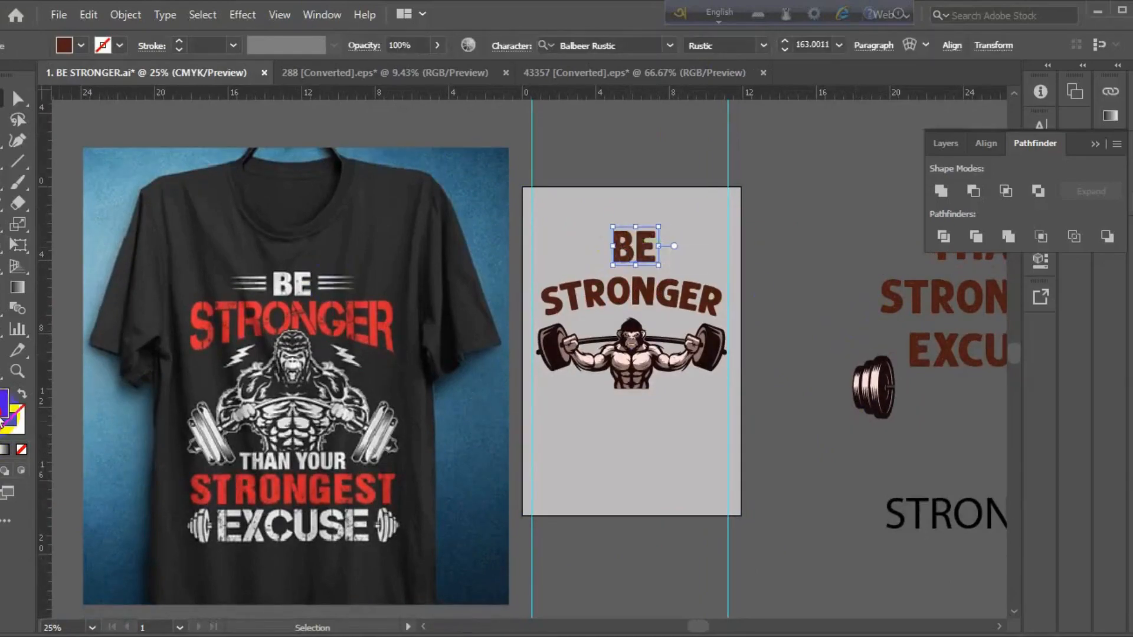
pyautogui.doubleClick(5, 403)
pyautogui.moveTo(529, 405); pyautogui.dragTo(561, 420)
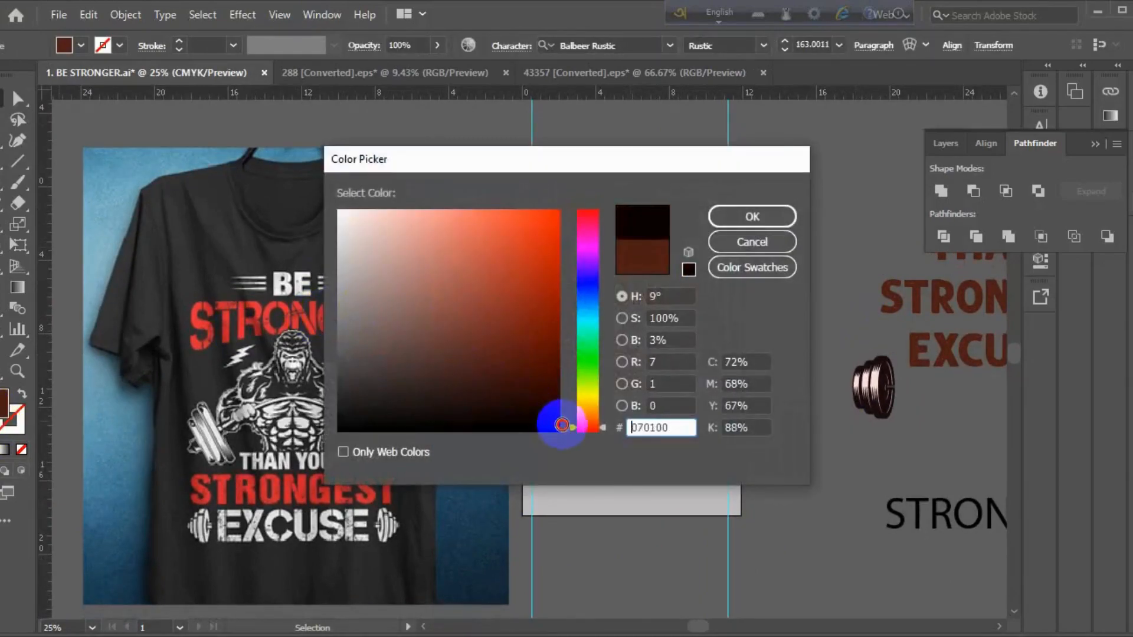
pyautogui.click(759, 216)
pyautogui.click(798, 323)
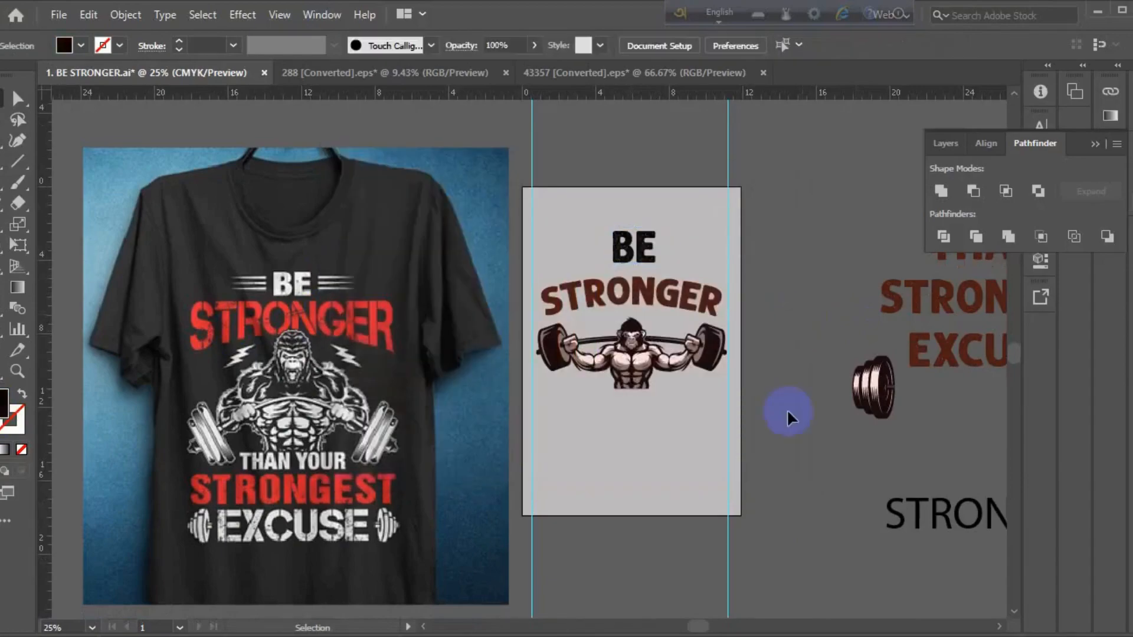
# Move the three-line THAN STRONGER EXCUSE text to the empty area just below the artboard
pyautogui.scroll(-1, 791, 438)
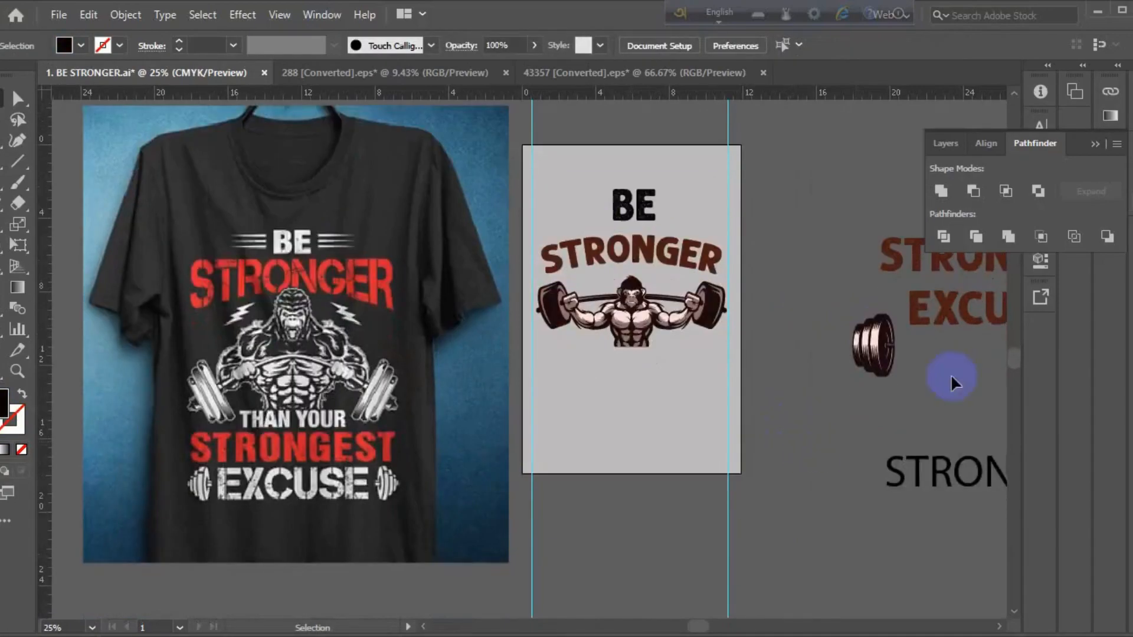
pyautogui.moveTo(944, 309); pyautogui.dragTo(652, 573)
pyautogui.scroll(-2, 678, 516)
pyautogui.moveTo(715, 417); pyautogui.dragTo(738, 450)
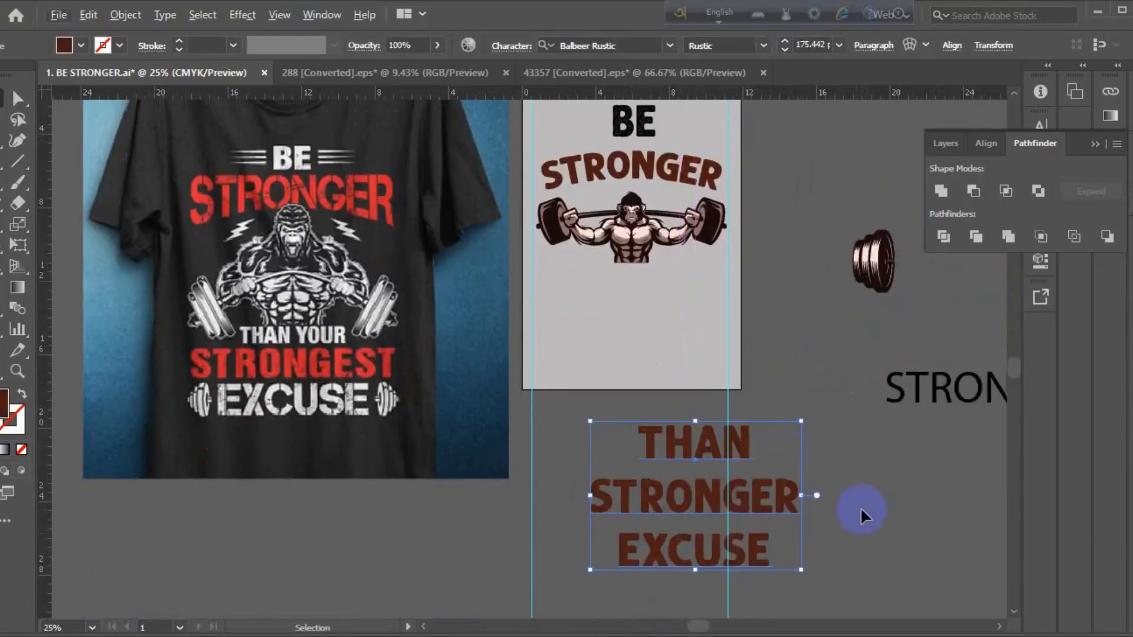
# Add the word YOUR after THAN in the first line of the three-line text
pyautogui.moveTo(860, 508); pyautogui.dragTo(804, 499)
pyautogui.press('t')
pyautogui.click(689, 435)
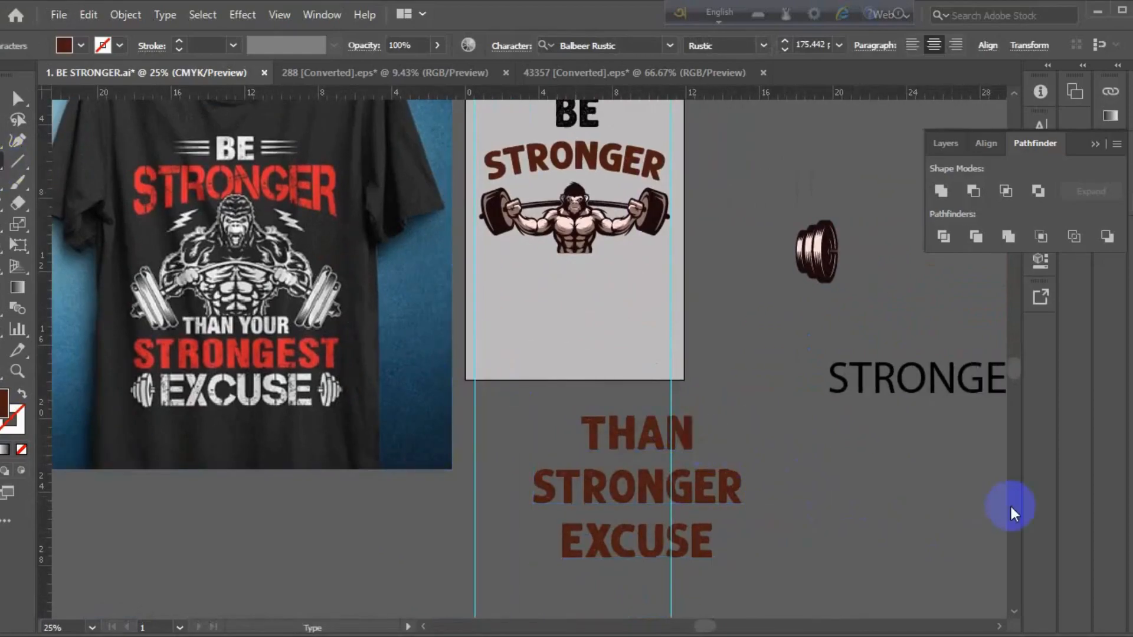
pyautogui.write('YOUR')
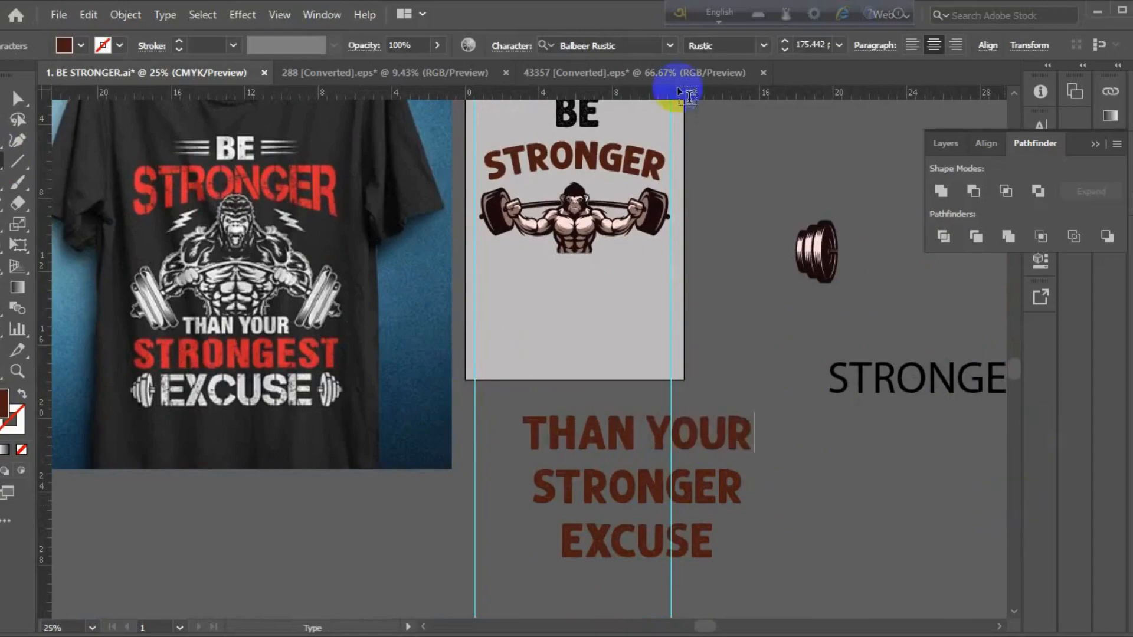
pyautogui.press('Escape')
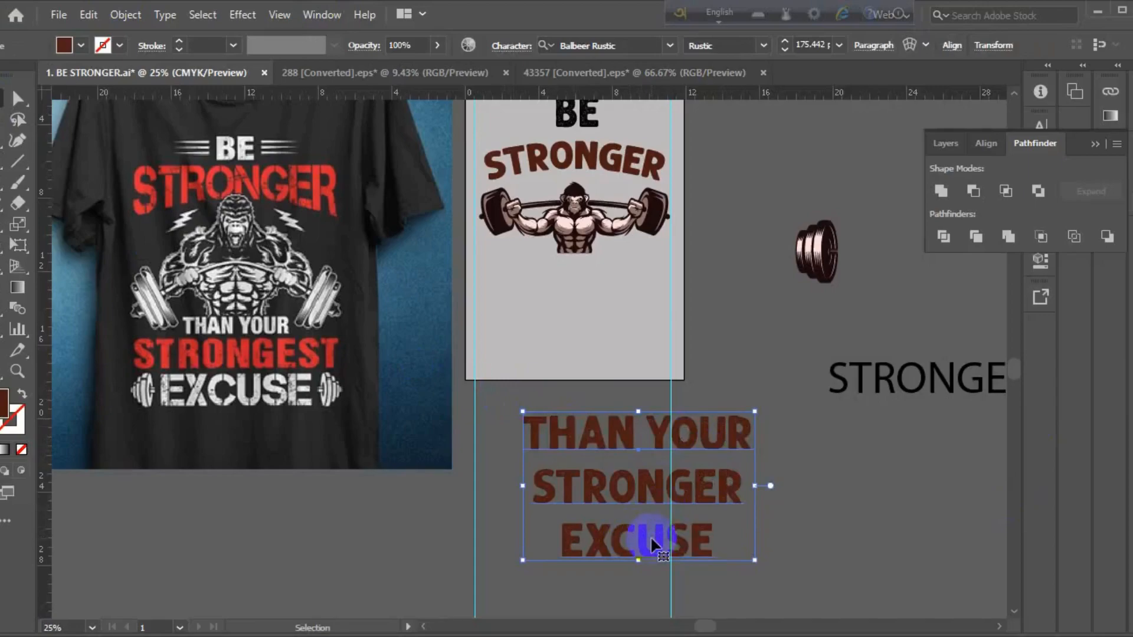
# Change the second line of the text below the artboard from STRONGER to STRONGEST
pyautogui.press('t')
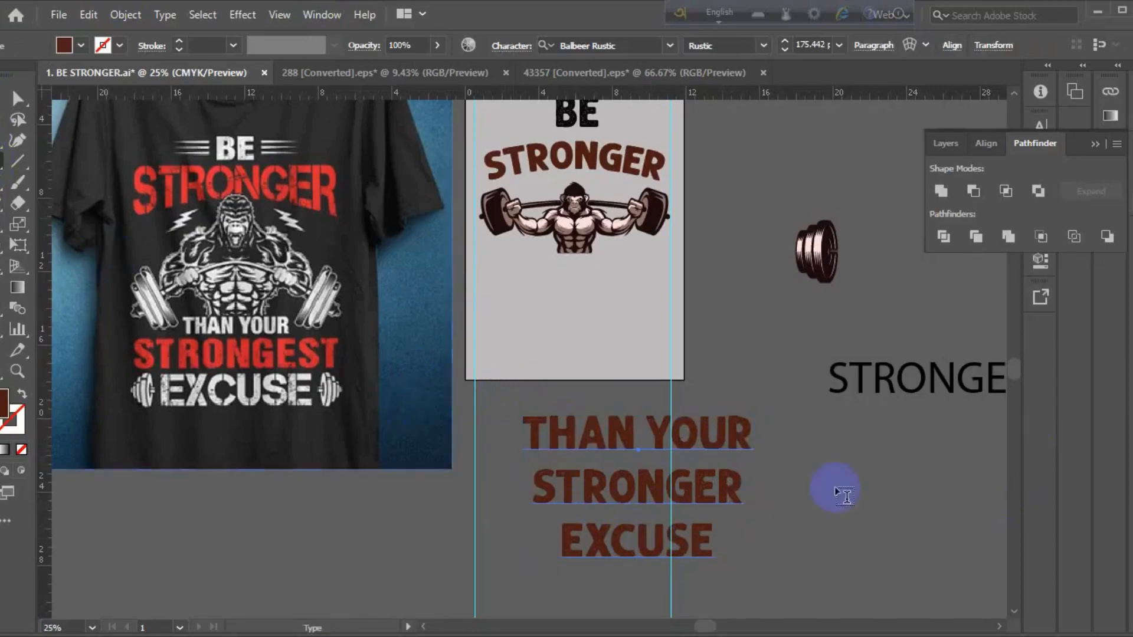
pyautogui.moveTo(769, 490); pyautogui.dragTo(737, 499)
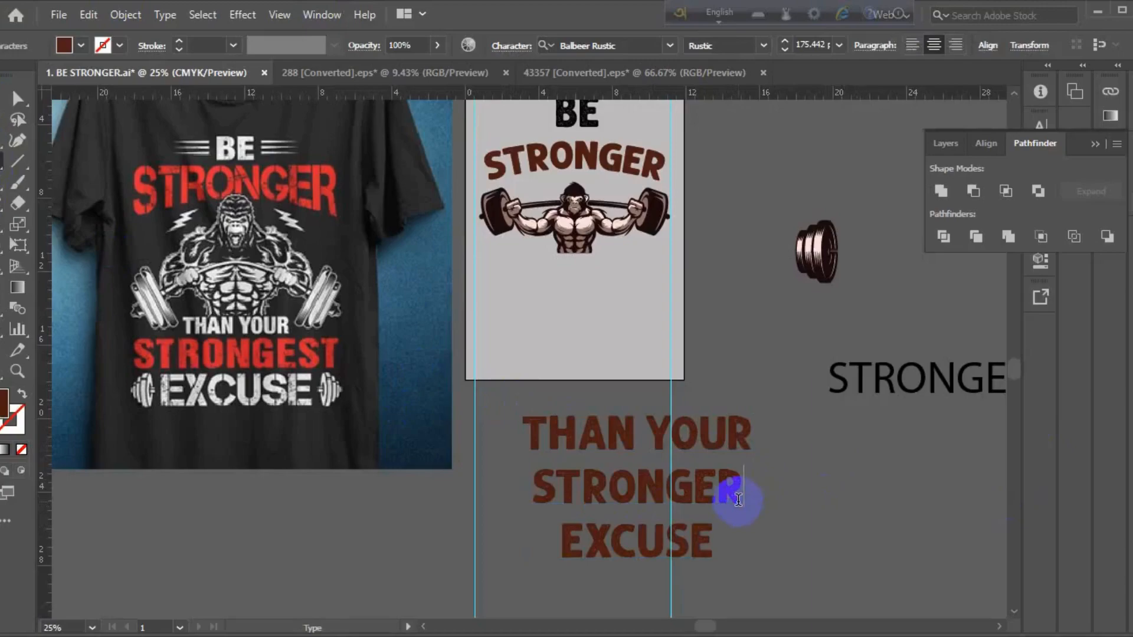
pyautogui.press('BackSpace')
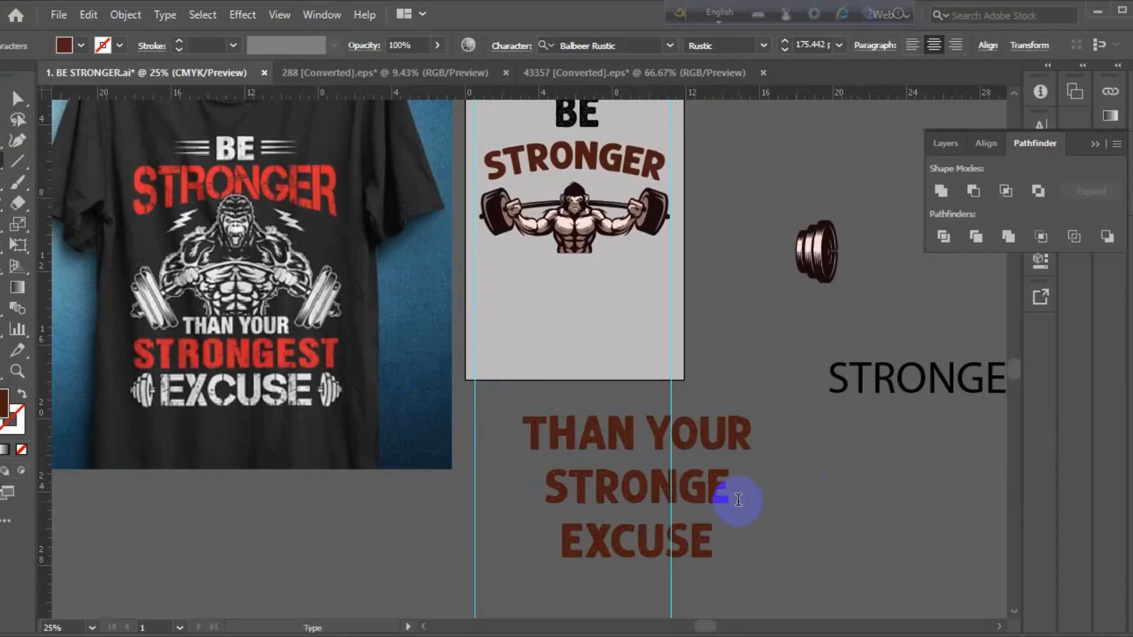
pyautogui.write('ST')
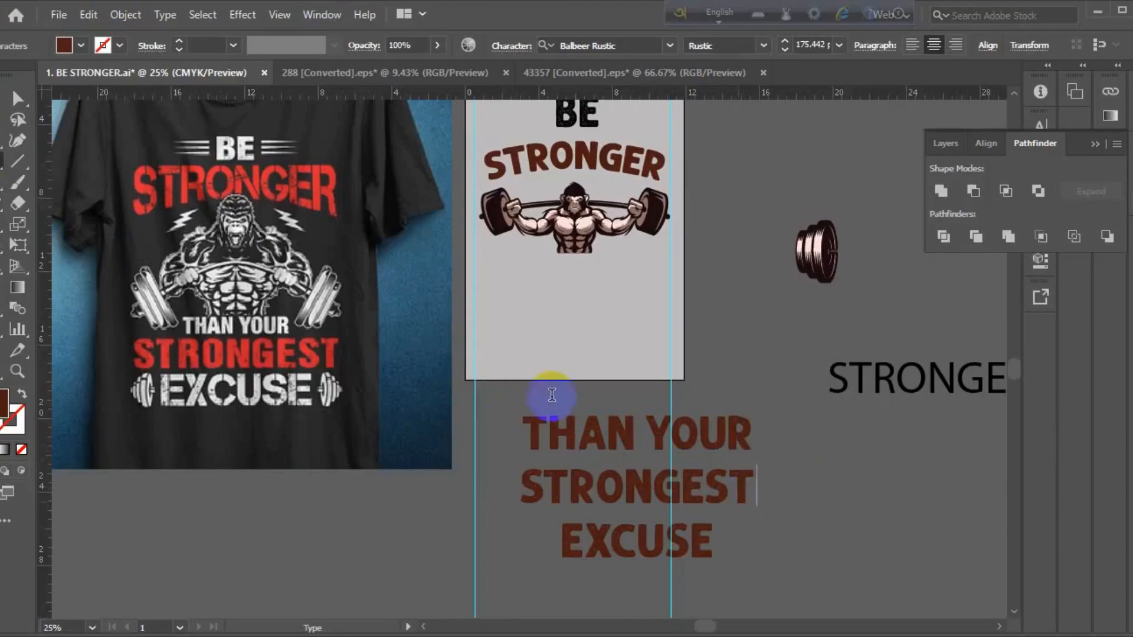
pyautogui.press('Escape')
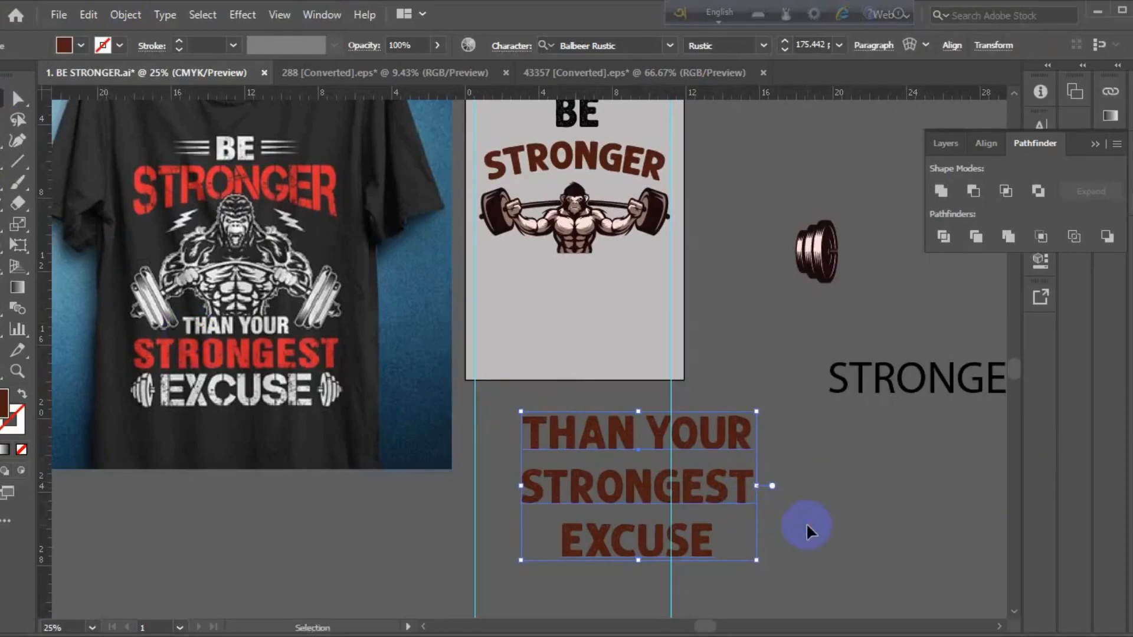
pyautogui.click(805, 522)
# Move the THAN YOUR STRONGEST EXCUSE text beside the artboard, beneath the black STRONGER text
pyautogui.moveTo(653, 544); pyautogui.dragTo(907, 550)
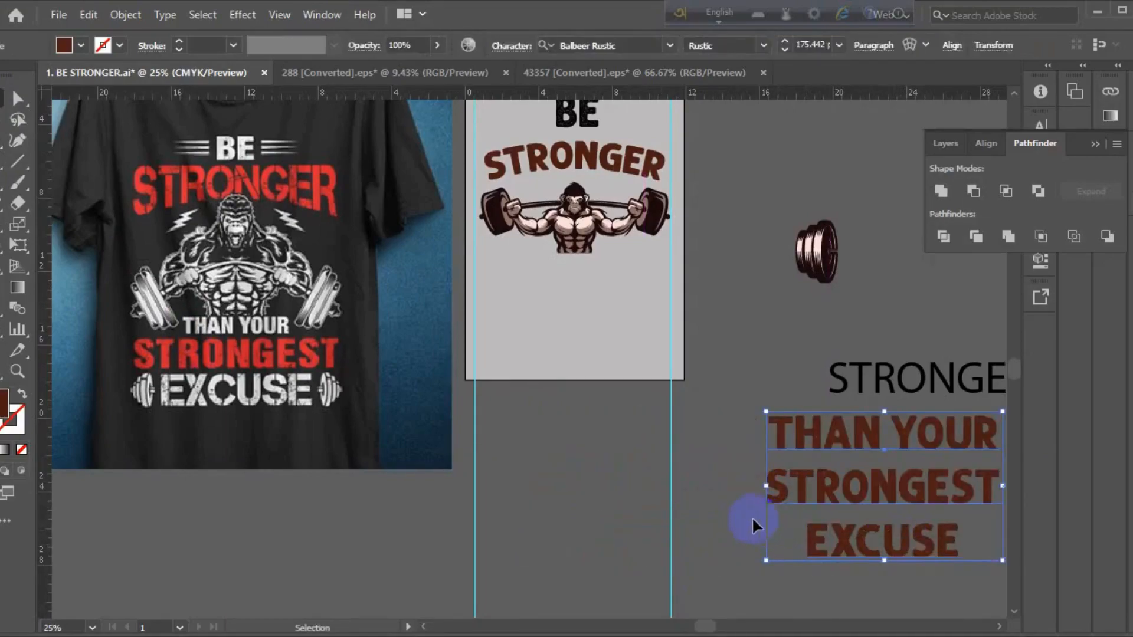
pyautogui.hotkey('ctrl', 'shift', 'b')
pyautogui.moveTo(753, 521); pyautogui.dragTo(720, 526)
pyautogui.press('v')
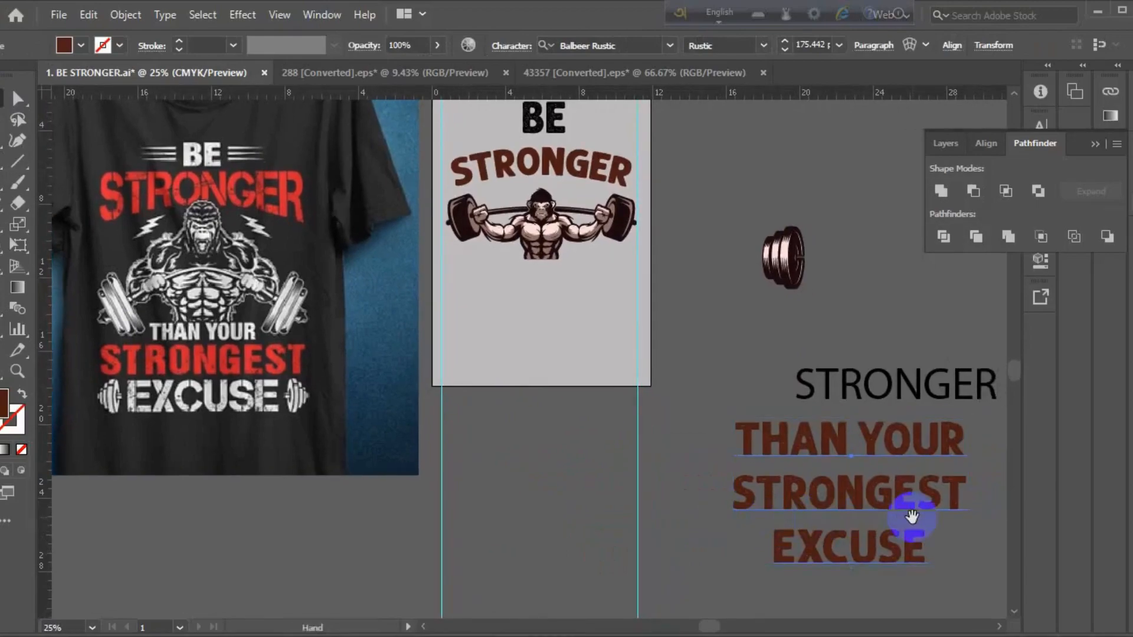
pyautogui.scroll(-1, 908, 518)
pyautogui.moveTo(655, 499); pyautogui.dragTo(752, 529)
pyautogui.moveTo(866, 455); pyautogui.dragTo(879, 469)
pyautogui.hscroll(6, 655, 473)
pyautogui.hscroll(-3, 688, 463)
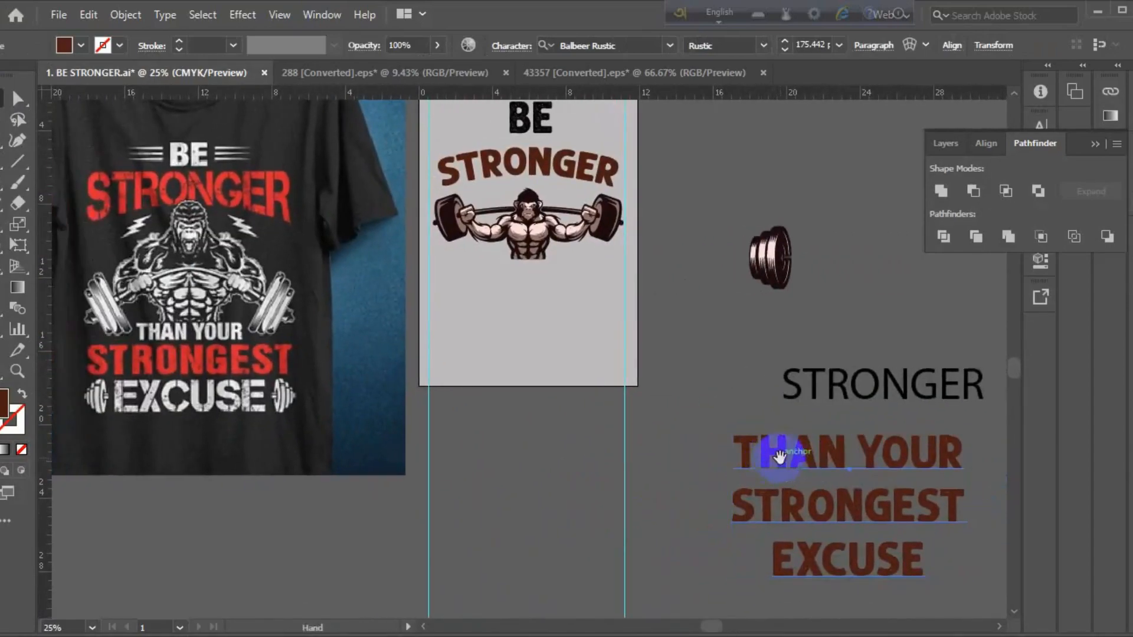
# Place a duplicate of the THAN YOUR STRONGEST EXCUSE text below the artboard, leaving the original beside it
pyautogui.moveTo(778, 456); pyautogui.dragTo(481, 464)
pyautogui.moveTo(812, 500); pyautogui.dragTo(865, 502)
pyautogui.hscroll(-3, 793, 498)
pyautogui.scroll(1, 792, 498)
pyautogui.moveTo(681, 509); pyautogui.dragTo(675, 481)
# Convert the duplicated three-line text below the artboard to outlines and ungroup its letters
pyautogui.rightClick(675, 480)
pyautogui.click(748, 224)
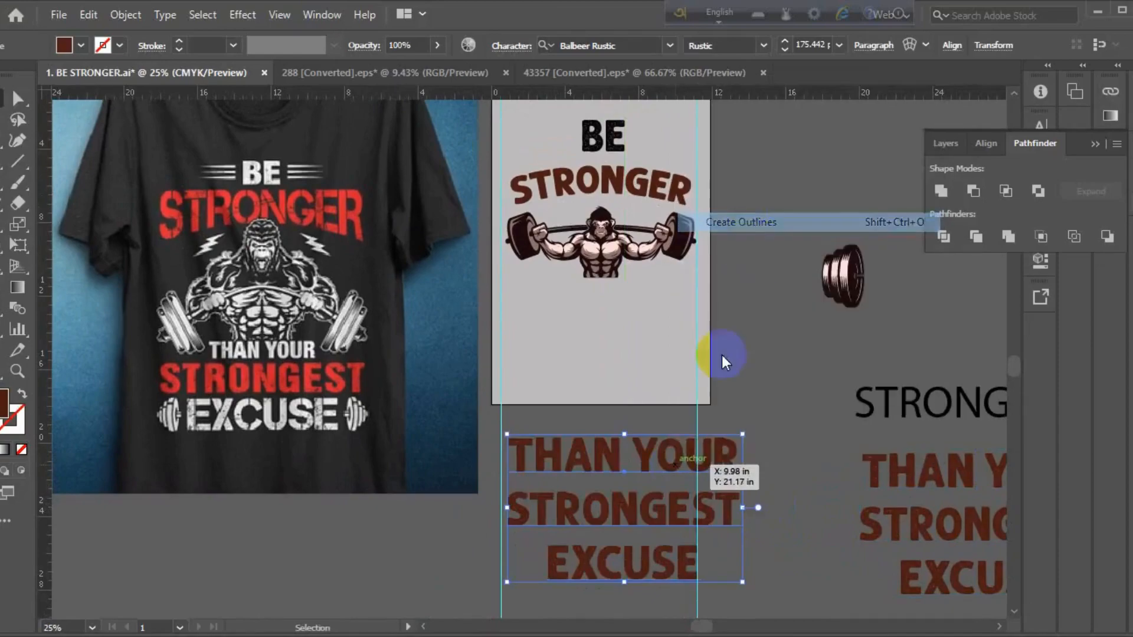
pyautogui.rightClick(637, 458)
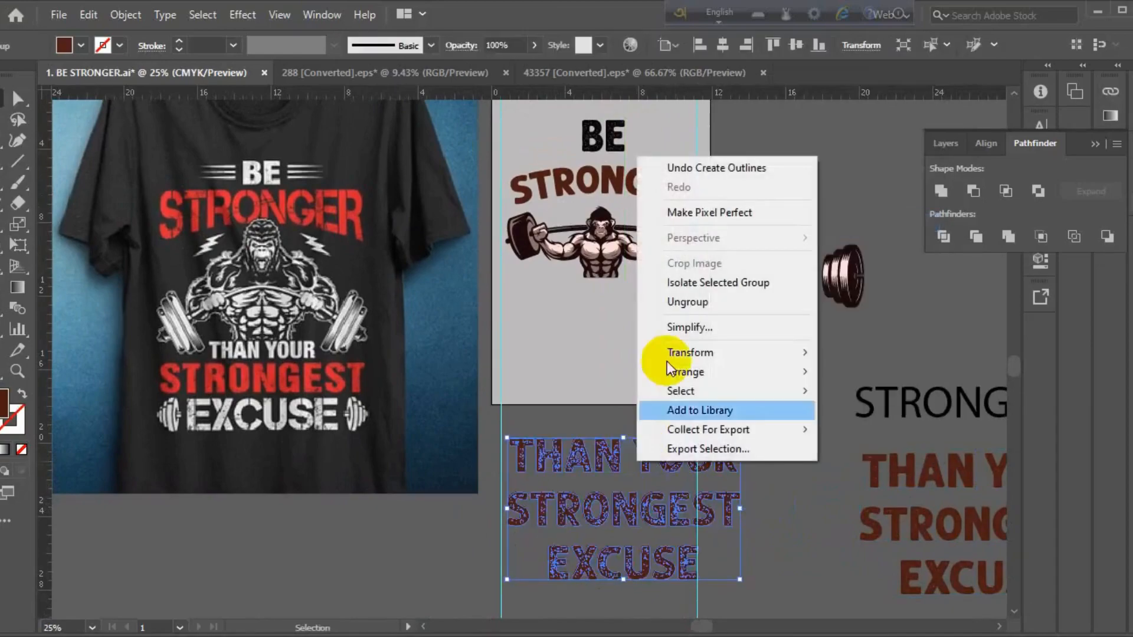
pyautogui.click(691, 303)
# Group the outlined letters below the artboard line by line into separate THAN YOUR, STRONGEST and EXCUSE groups
pyautogui.click(571, 453)
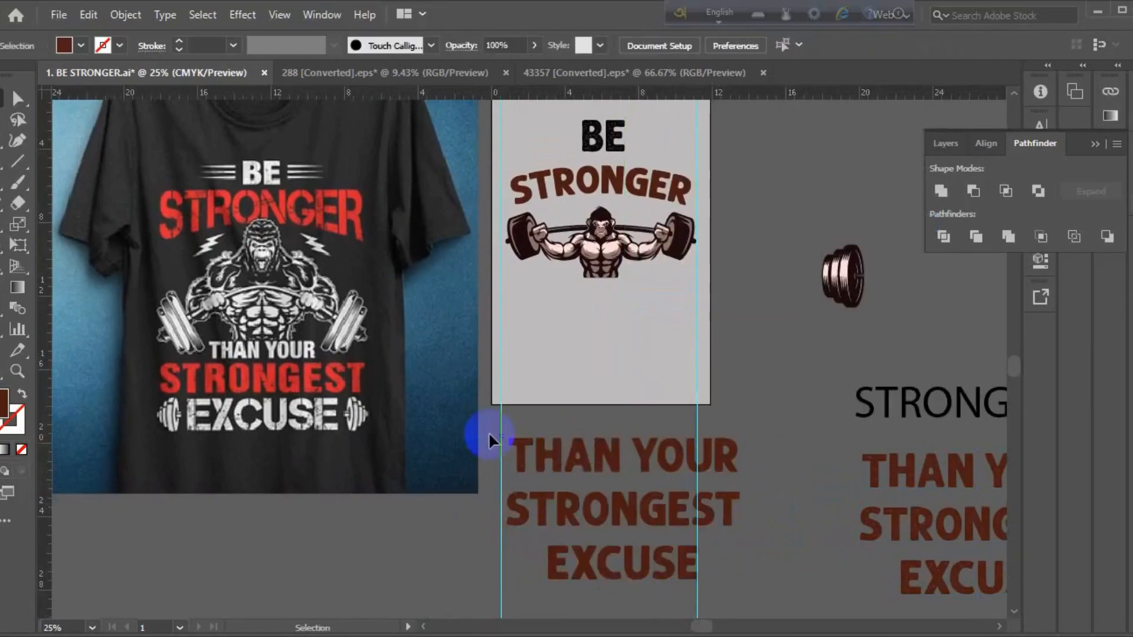
pyautogui.click(563, 456)
pyautogui.press('a')
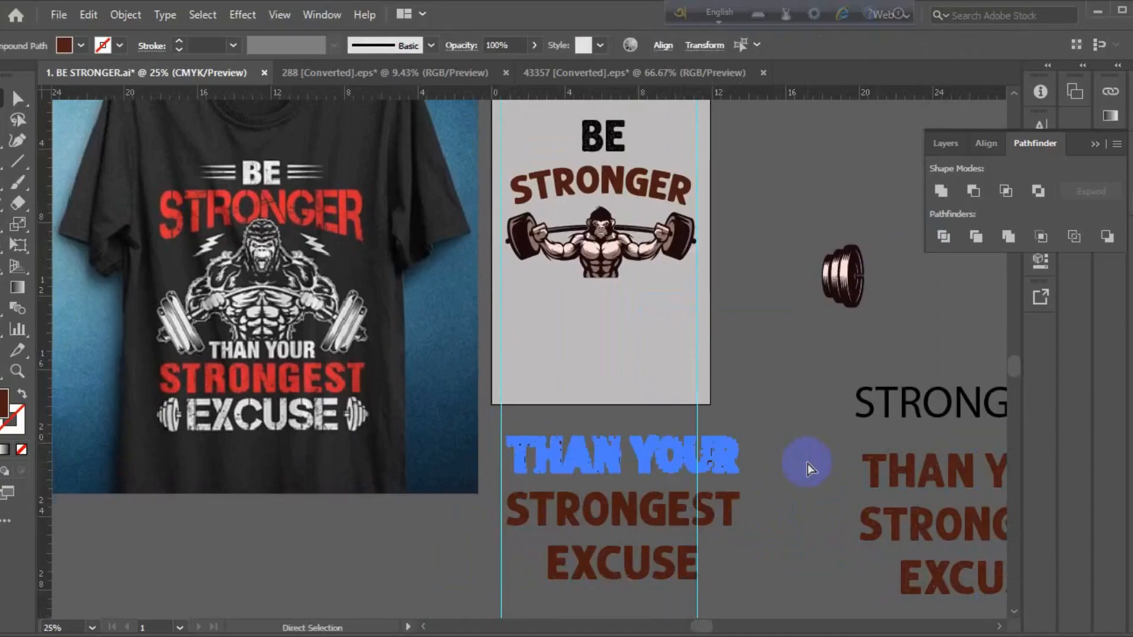
pyautogui.press('v')
pyautogui.click(498, 497)
pyautogui.press('a')
pyautogui.press('v')
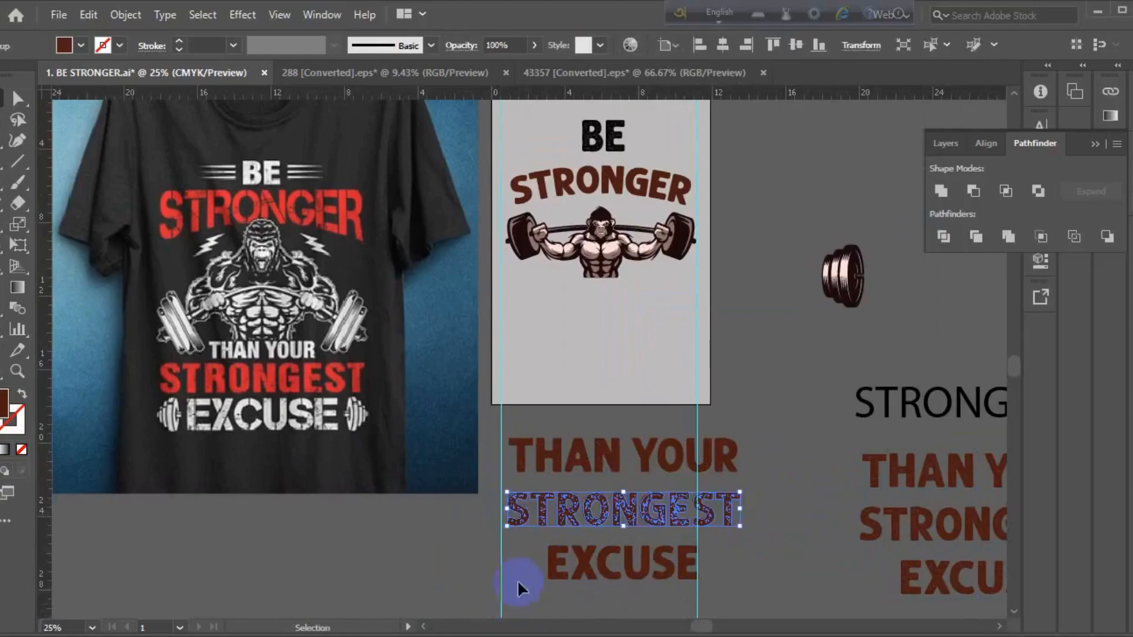
pyautogui.moveTo(795, 590); pyautogui.dragTo(796, 593)
pyautogui.press('a')
pyautogui.press('v')
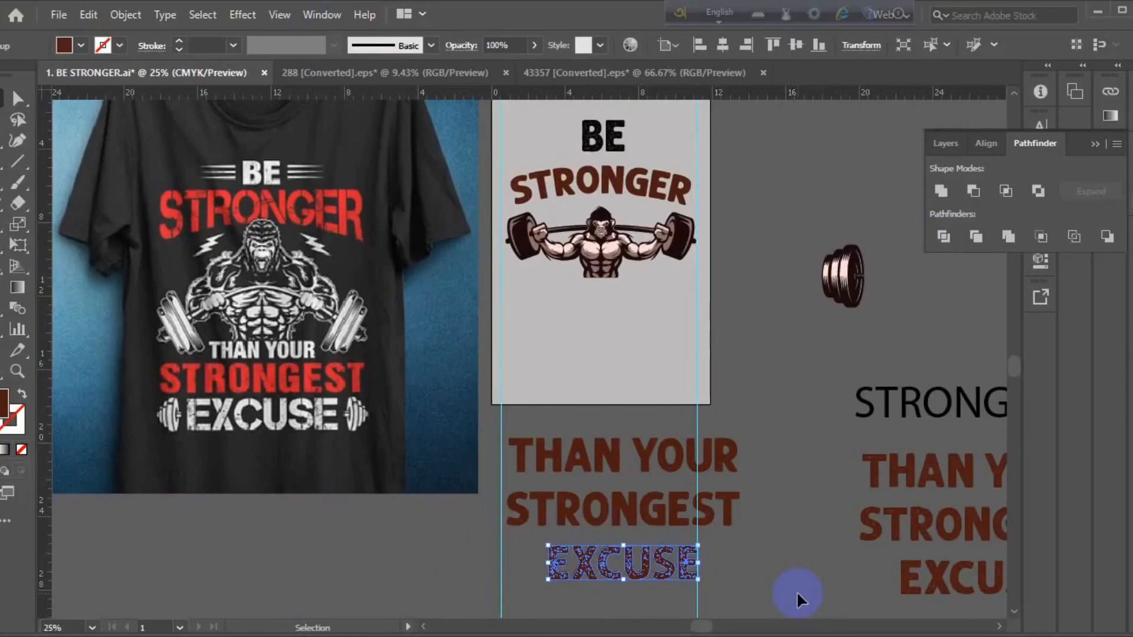
pyautogui.hotkey('ctrl', 'shift', 'a')
# Recolour the outlined THAN YOUR text black by sampling the fill of the BE text with the Eyedropper
pyautogui.click(589, 448)
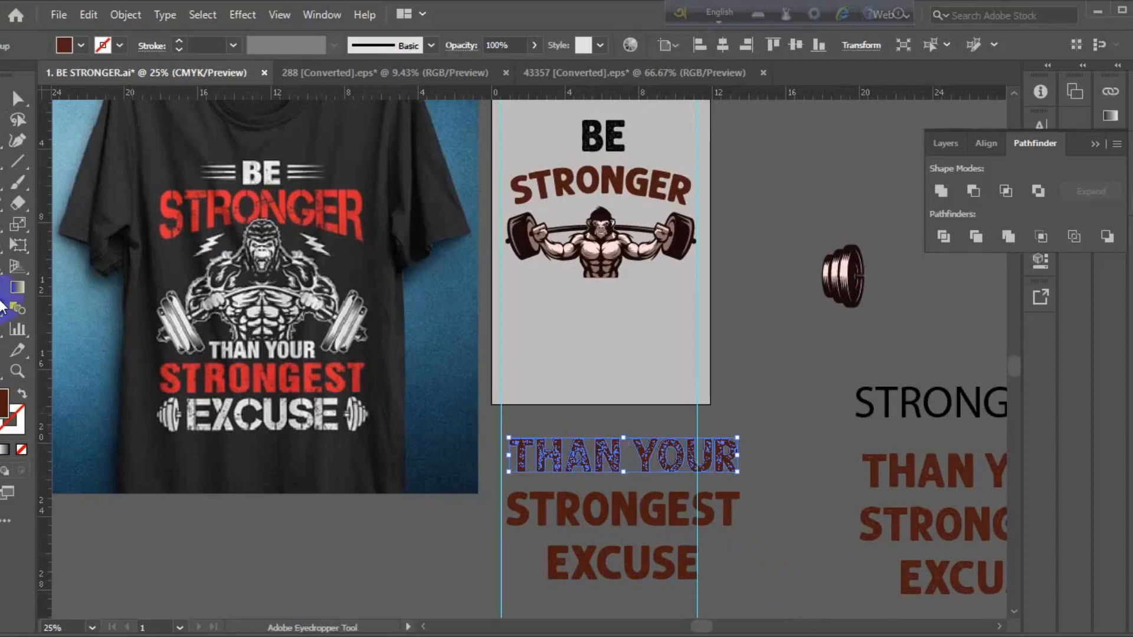
pyautogui.press('i')
pyautogui.click(602, 137)
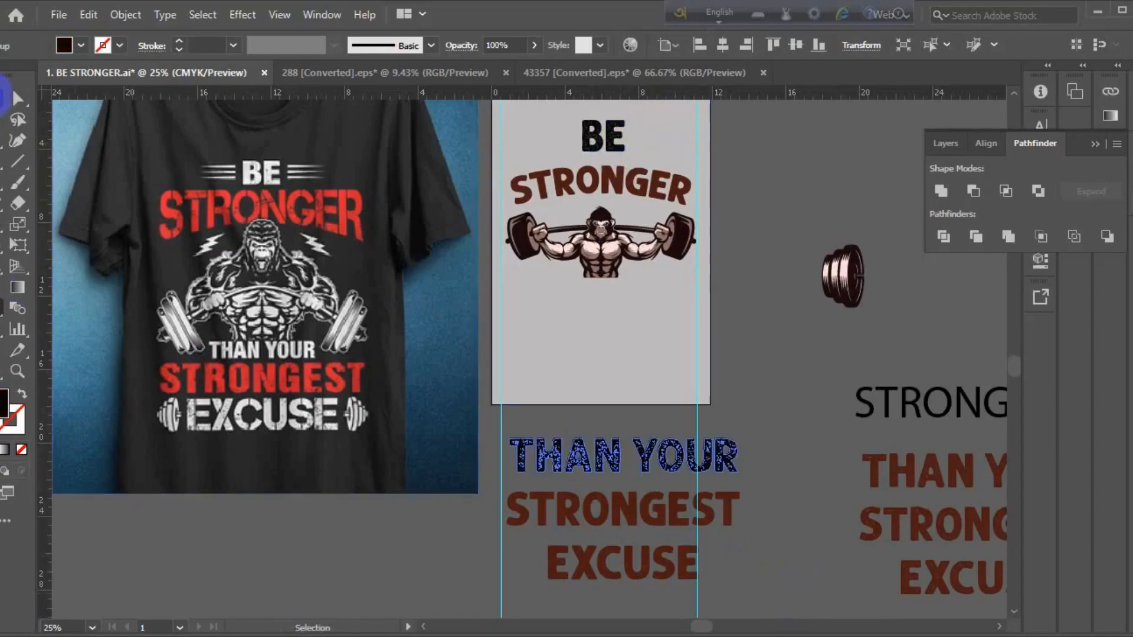
pyautogui.click(617, 131)
pyautogui.rightClick(615, 133)
pyautogui.click(660, 276)
pyautogui.click(767, 431)
# Place the THAN YOUR text directly beneath the gorilla, scaled narrower than the barbell and centred horizontally on the artboard
pyautogui.click(688, 470)
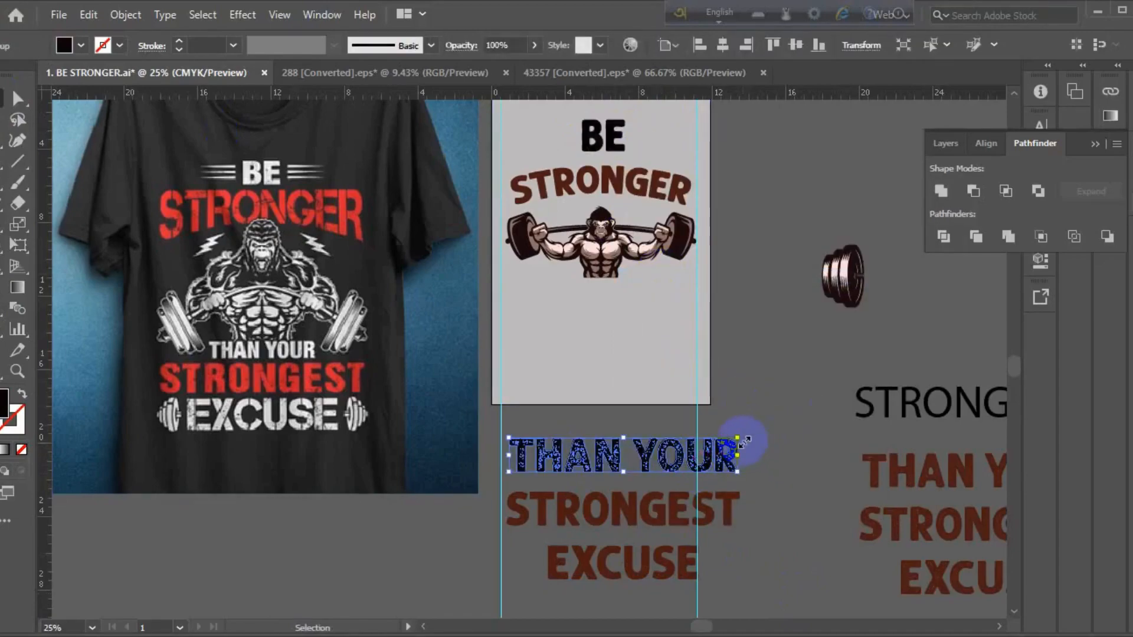
pyautogui.moveTo(742, 439); pyautogui.dragTo(647, 300)
pyautogui.scroll(3, 646, 248)
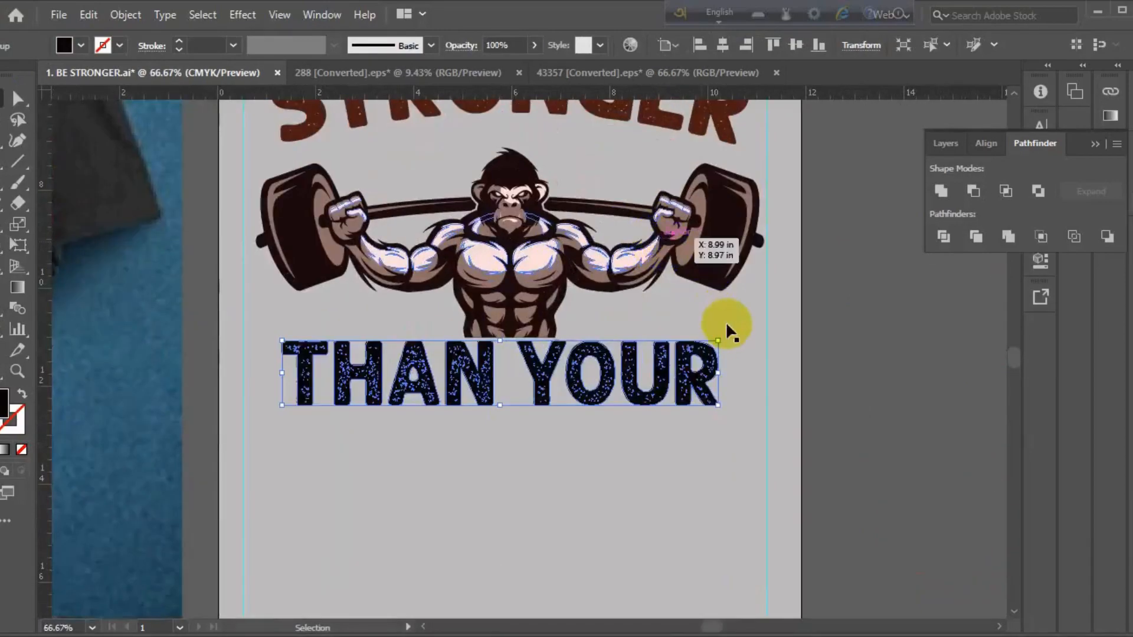
pyautogui.moveTo(718, 342); pyautogui.dragTo(672, 347)
pyautogui.moveTo(585, 369); pyautogui.dragTo(594, 362)
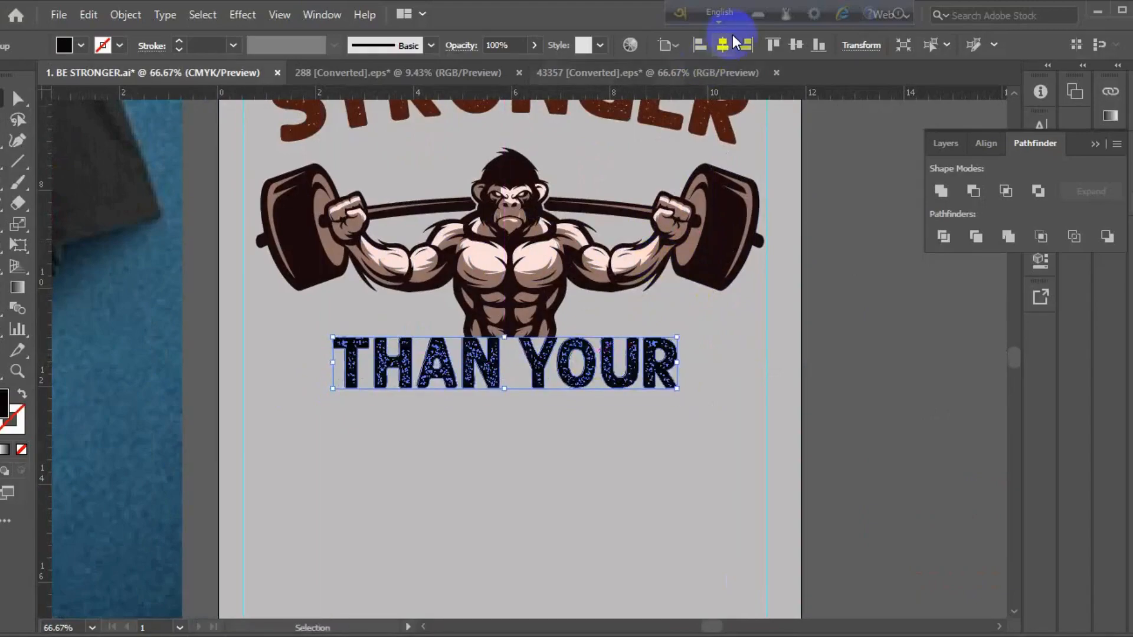
pyautogui.click(721, 45)
pyautogui.hotkey('ctrl', '-')
pyautogui.hotkey('ctrl', '-')
pyautogui.hotkey('ctrl', '-')
# Centre the gorilla artwork horizontally on the artboard
pyautogui.click(660, 336)
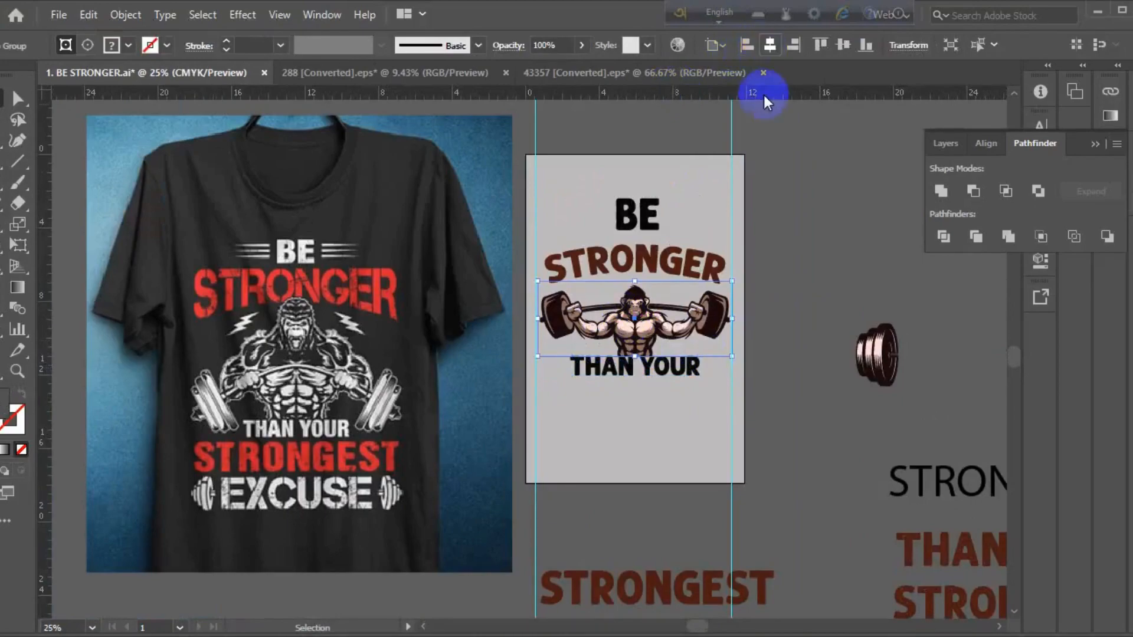
pyautogui.click(852, 286)
pyautogui.scroll(-2, 809, 418)
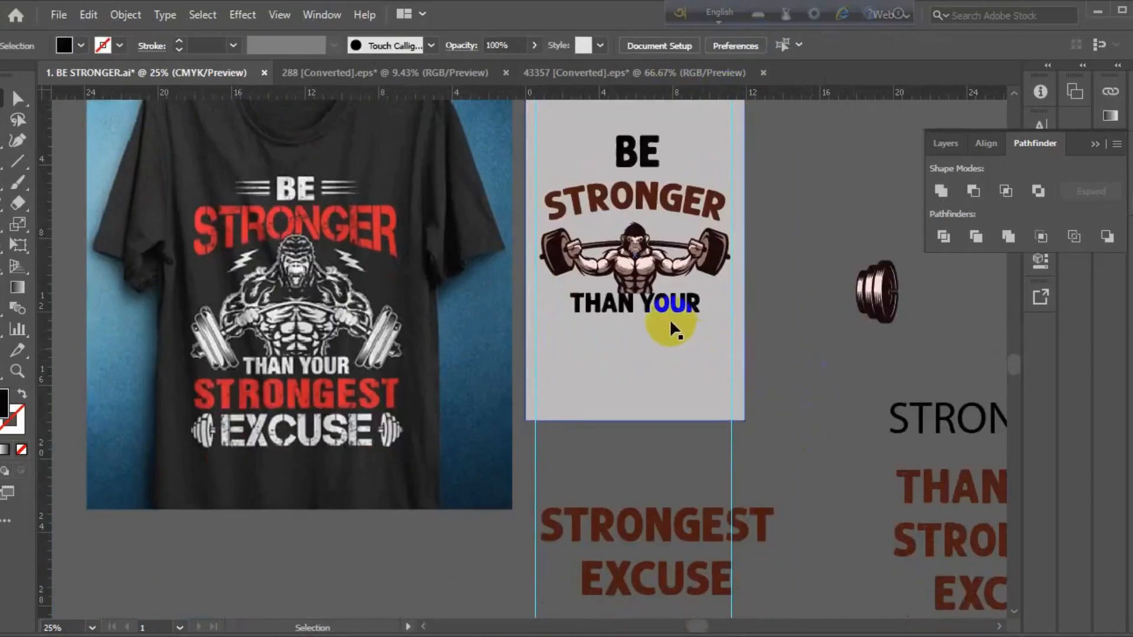
# Nudge the THAN YOUR text slightly downward beneath the gorilla's torso
pyautogui.click(671, 314)
pyautogui.press('Down')
pyautogui.press('Down')
pyautogui.press('Down')
pyautogui.press('Down')
pyautogui.press('Down')
pyautogui.press('Down')
pyautogui.press('Down')
pyautogui.press('Down')
pyautogui.press('Down')
pyautogui.press('Down')
pyautogui.press('Down')
pyautogui.press('Down')
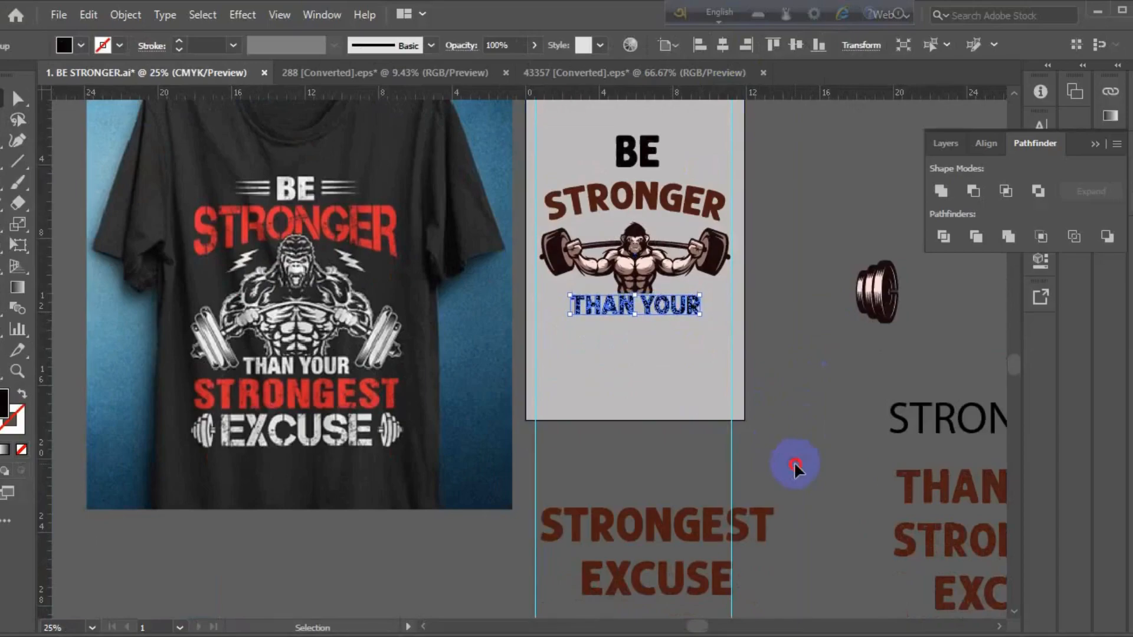
pyautogui.click(794, 461)
# Place the STRONGEST text beneath THAN YOUR, scaled to fit between the vertical guides and centred horizontally
pyautogui.moveTo(692, 521); pyautogui.dragTo(687, 328)
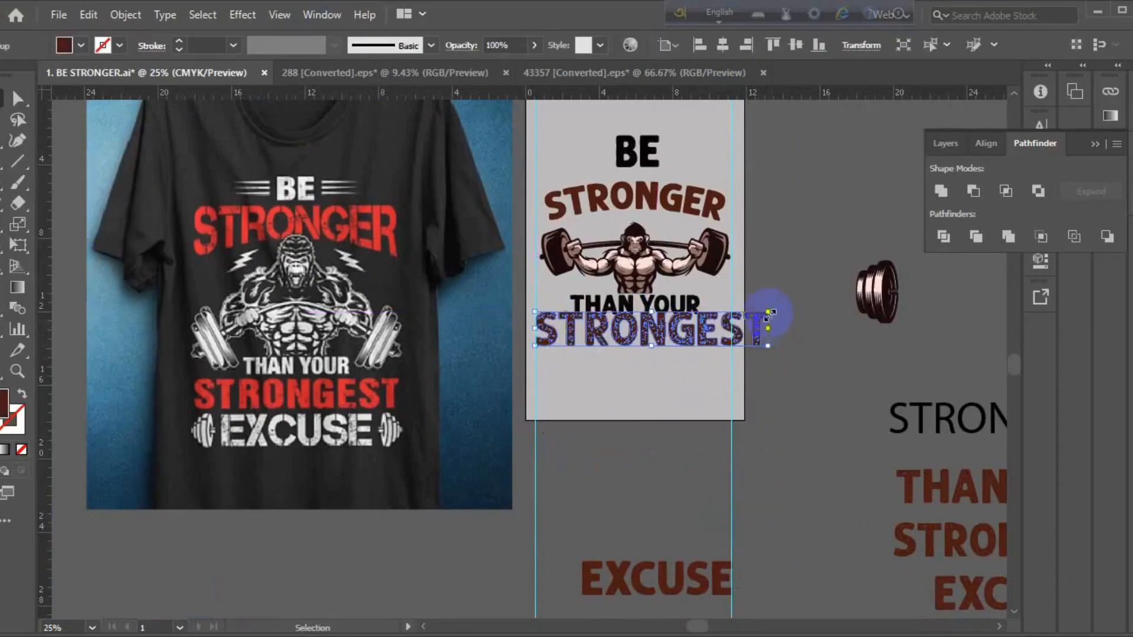
pyautogui.moveTo(768, 311); pyautogui.dragTo(733, 354)
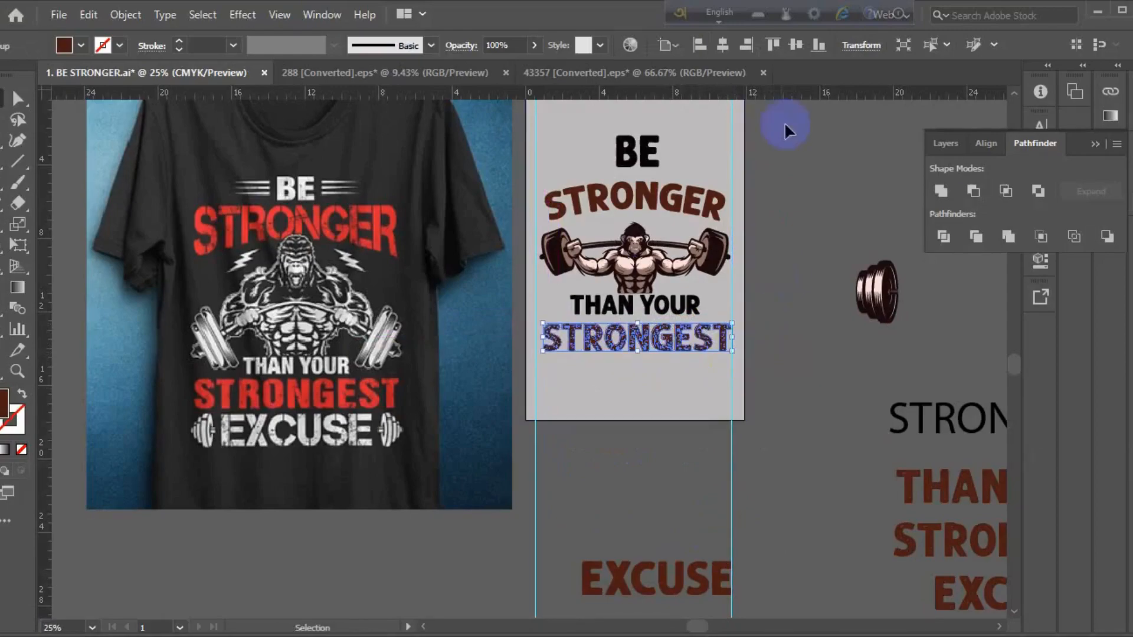
pyautogui.click(729, 44)
pyautogui.click(781, 344)
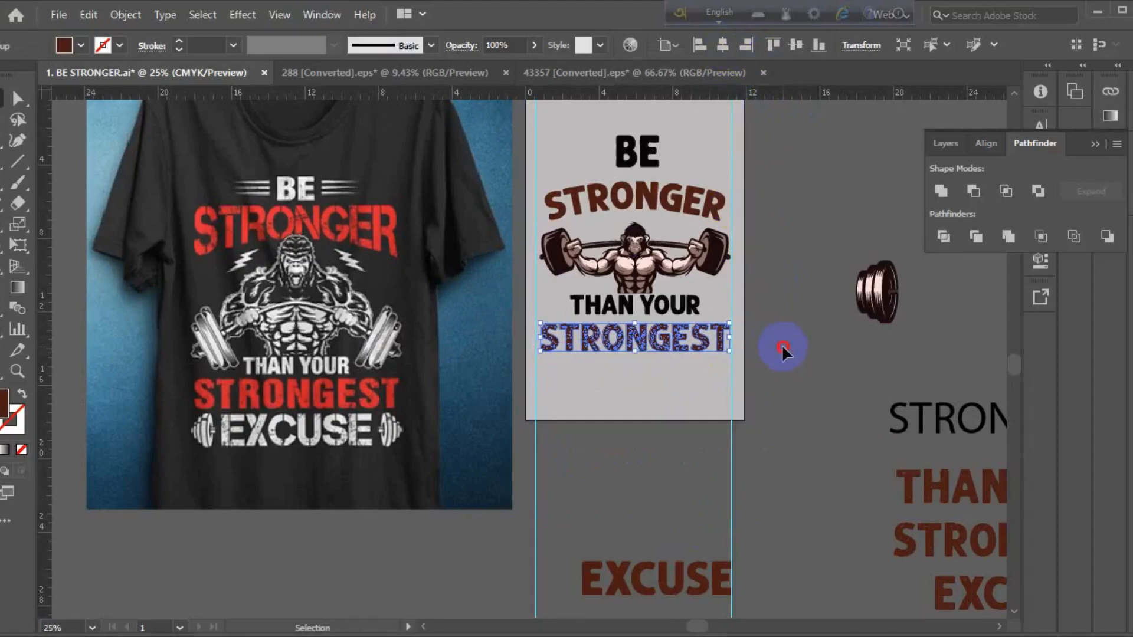
# Nudge the STRONGEST text up closer to THAN YOUR, keeping it horizontally centred on the artboard
pyautogui.click(720, 344)
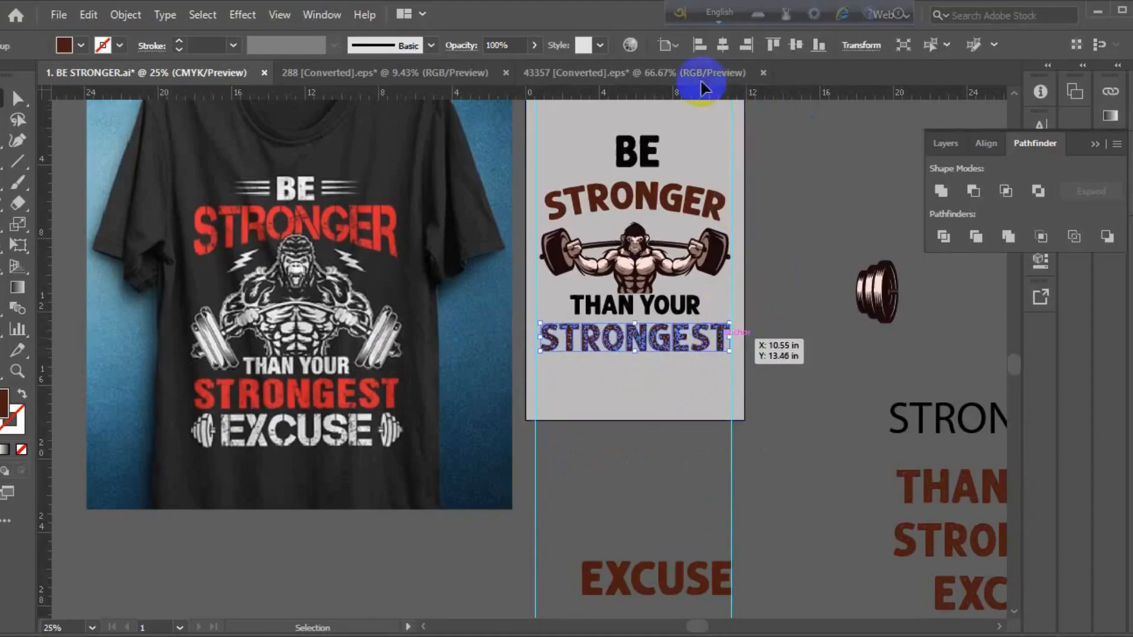
pyautogui.click(726, 47)
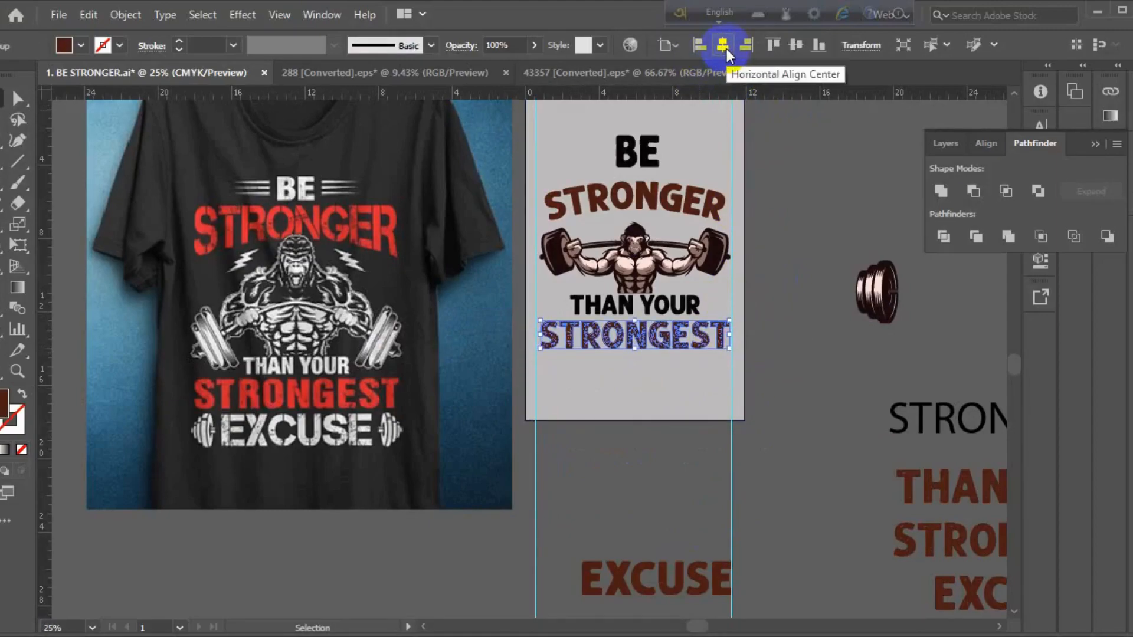
pyautogui.press('Up')
pyautogui.press('Up')
pyautogui.press('Down')
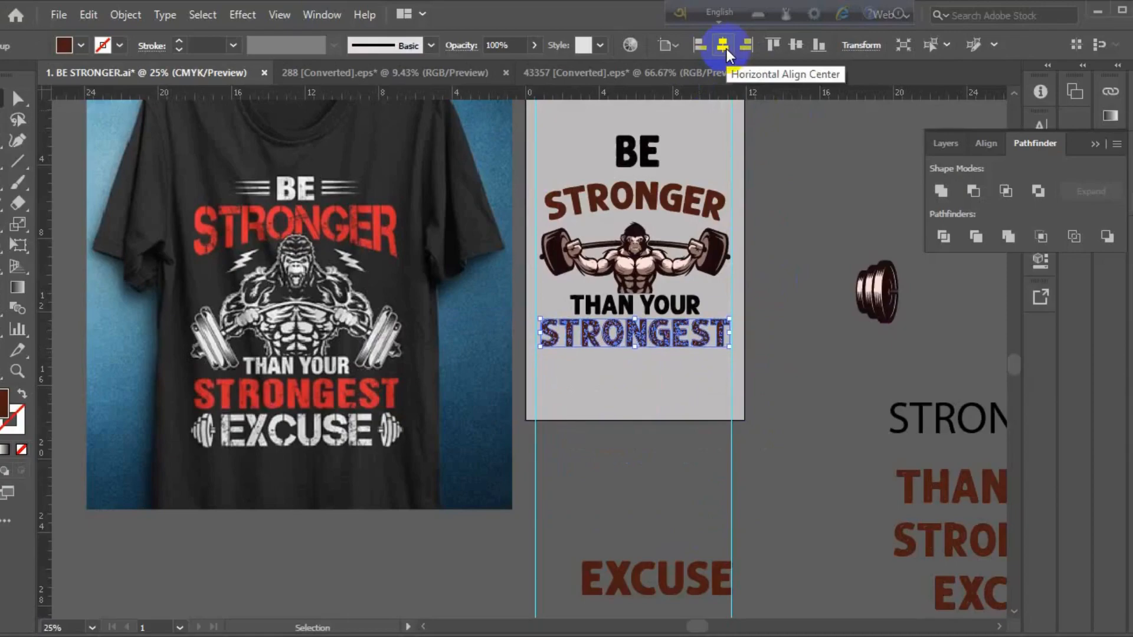
pyautogui.click(760, 551)
# Move the EXCUSE text onto the artboard beneath STRONGEST and centre it horizontally
pyautogui.moveTo(720, 579); pyautogui.dragTo(698, 372)
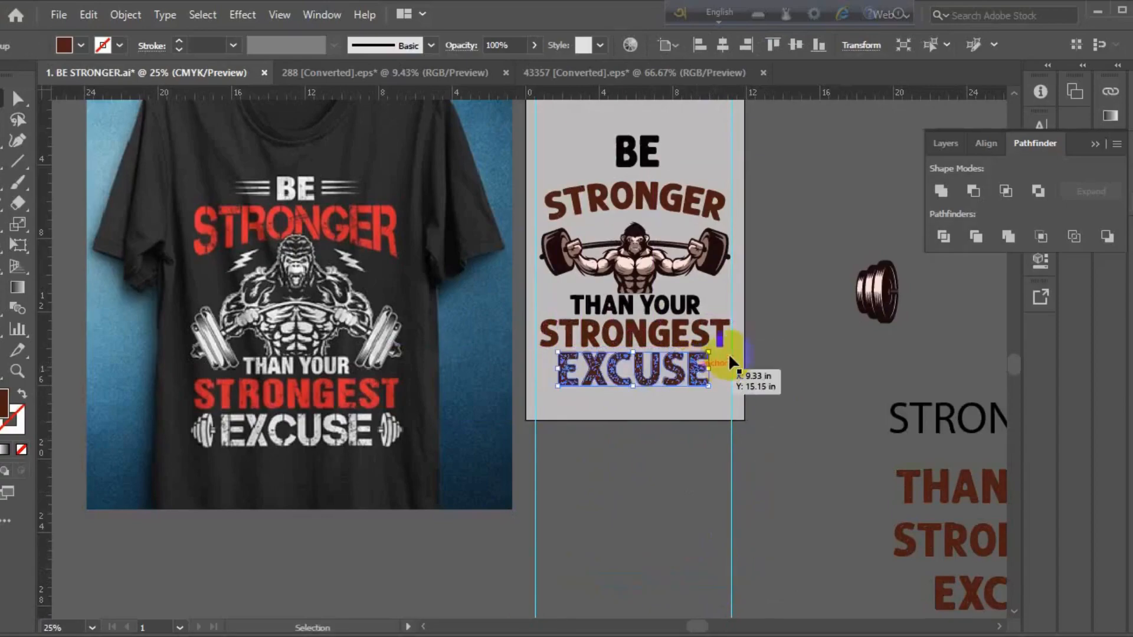
pyautogui.click(721, 45)
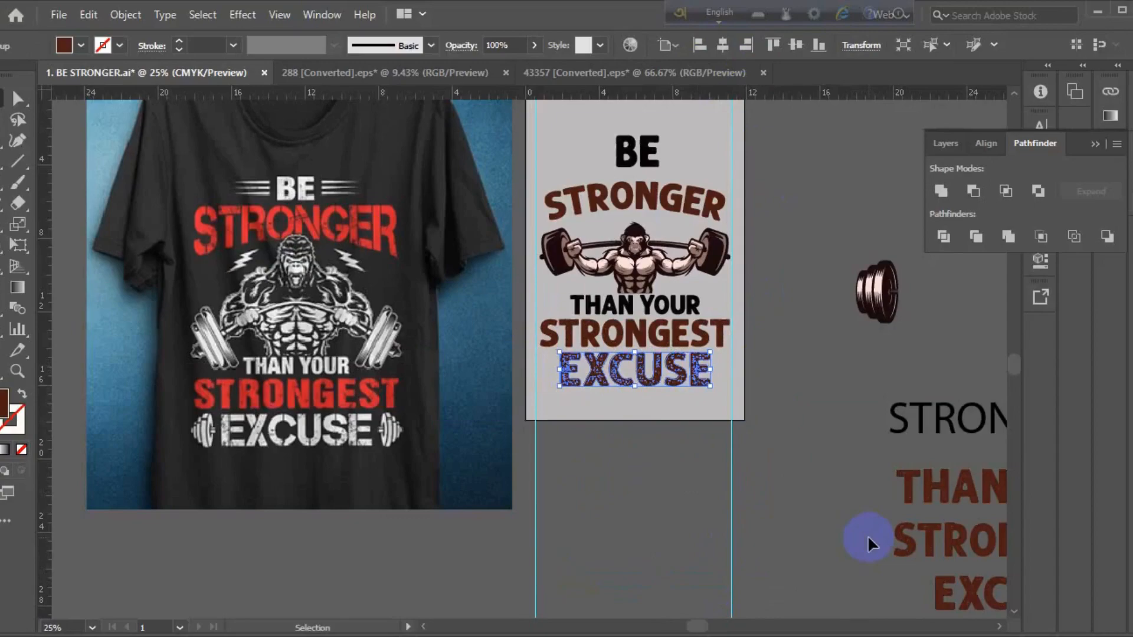
pyautogui.click(852, 506)
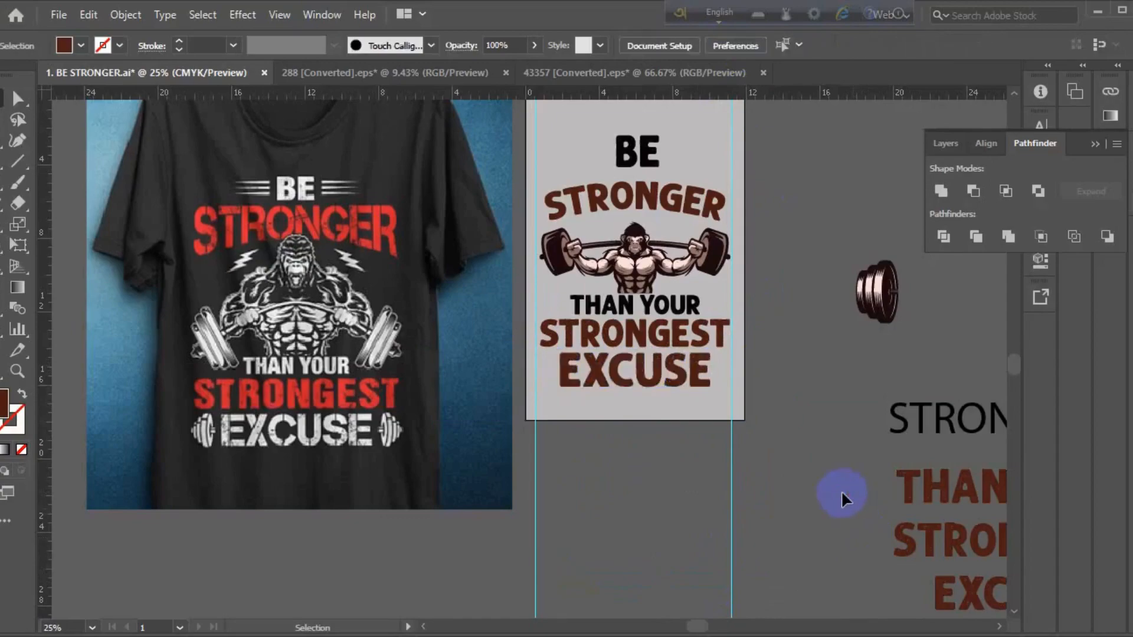
# Recolour the EXCUSE text black by sampling the BE text with the Eyedropper
pyautogui.click(674, 381)
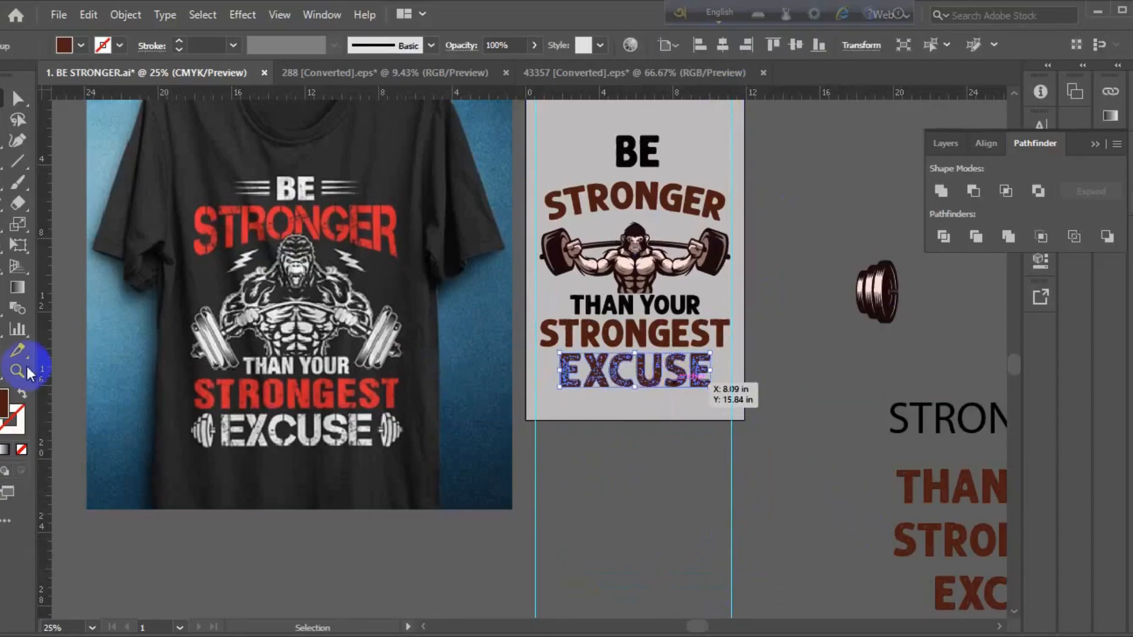
pyautogui.click(568, 186)
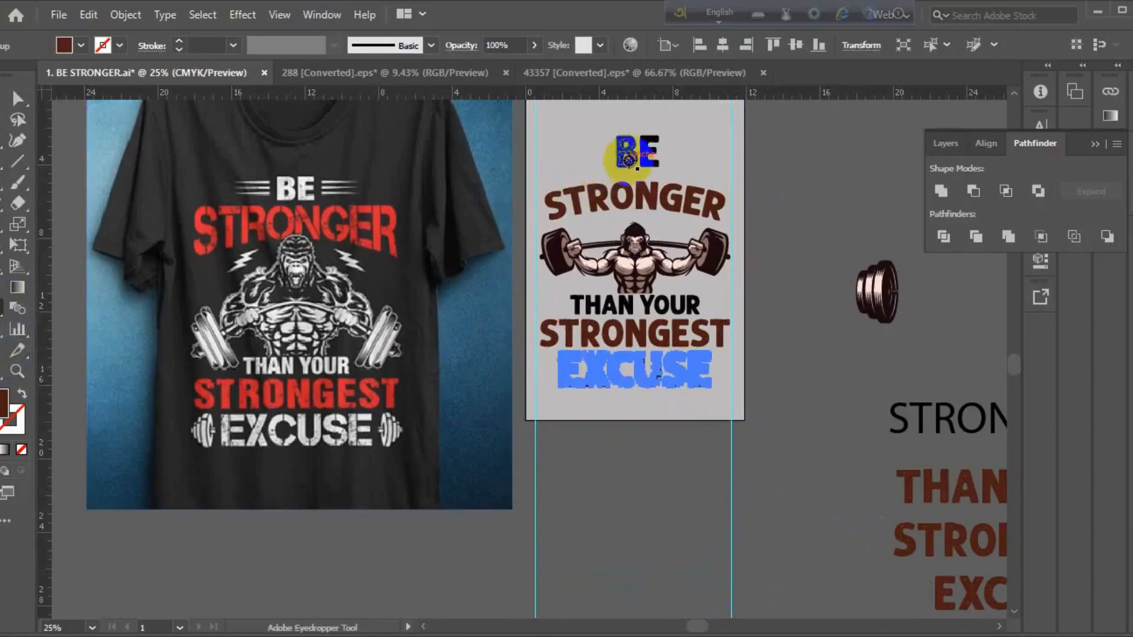
pyautogui.click(17, 97)
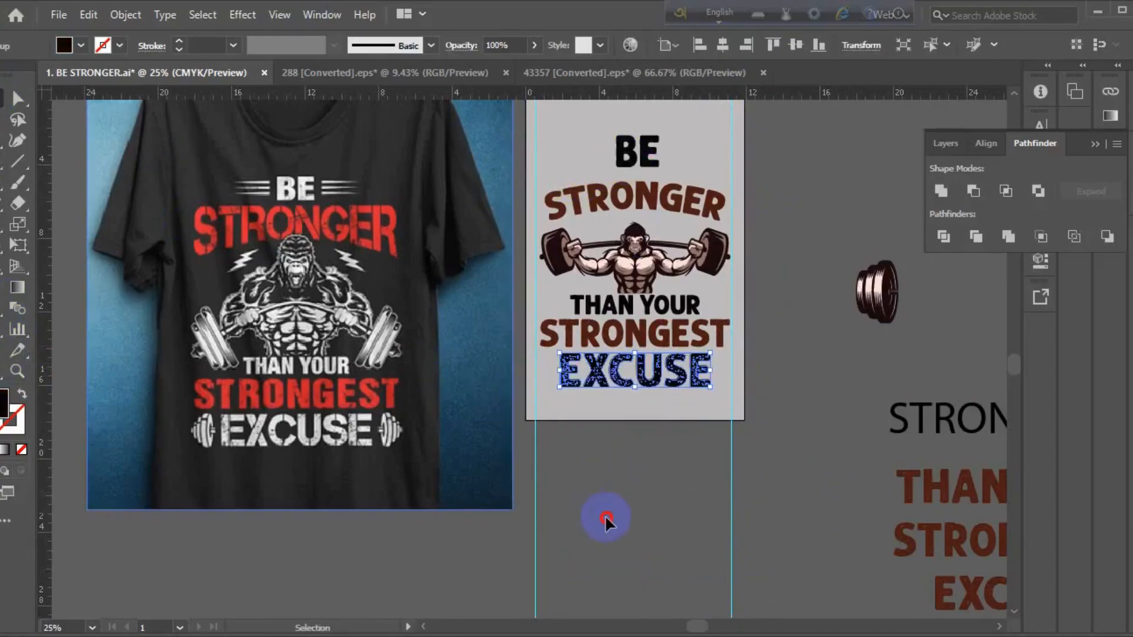
pyautogui.click(604, 515)
# Scale the EXCUSE text down to about the width of THAN YOUR and adjust its spacing beneath STRONGEST
pyautogui.click(653, 387)
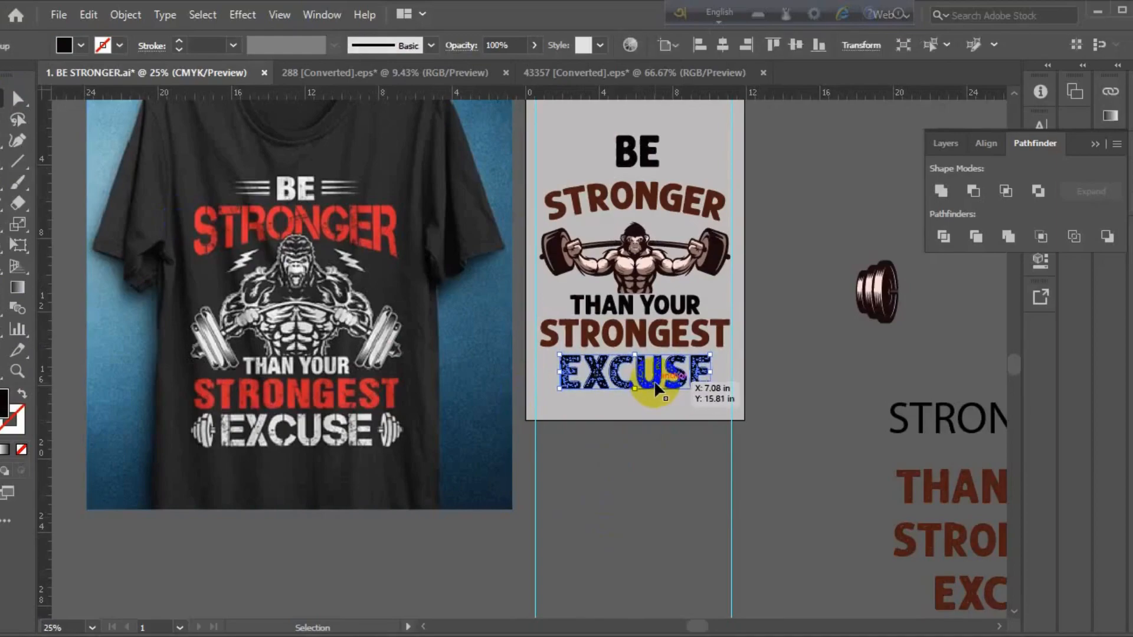
pyautogui.moveTo(709, 357); pyautogui.dragTo(714, 365)
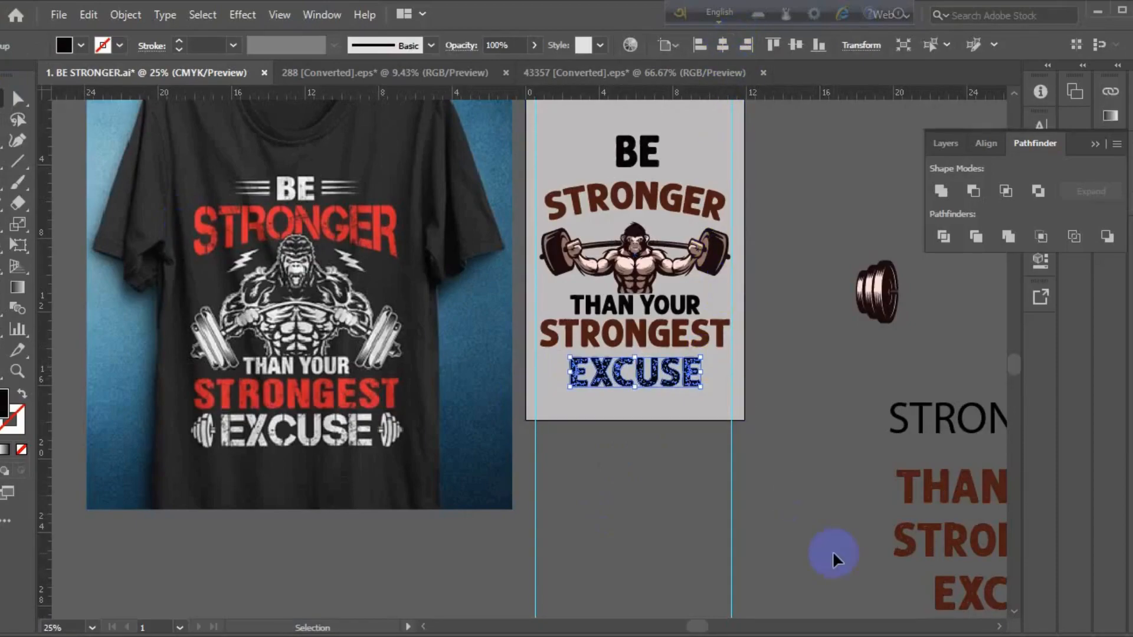
pyautogui.click(649, 343)
pyautogui.moveTo(649, 343); pyautogui.dragTo(646, 339)
pyautogui.click(790, 450)
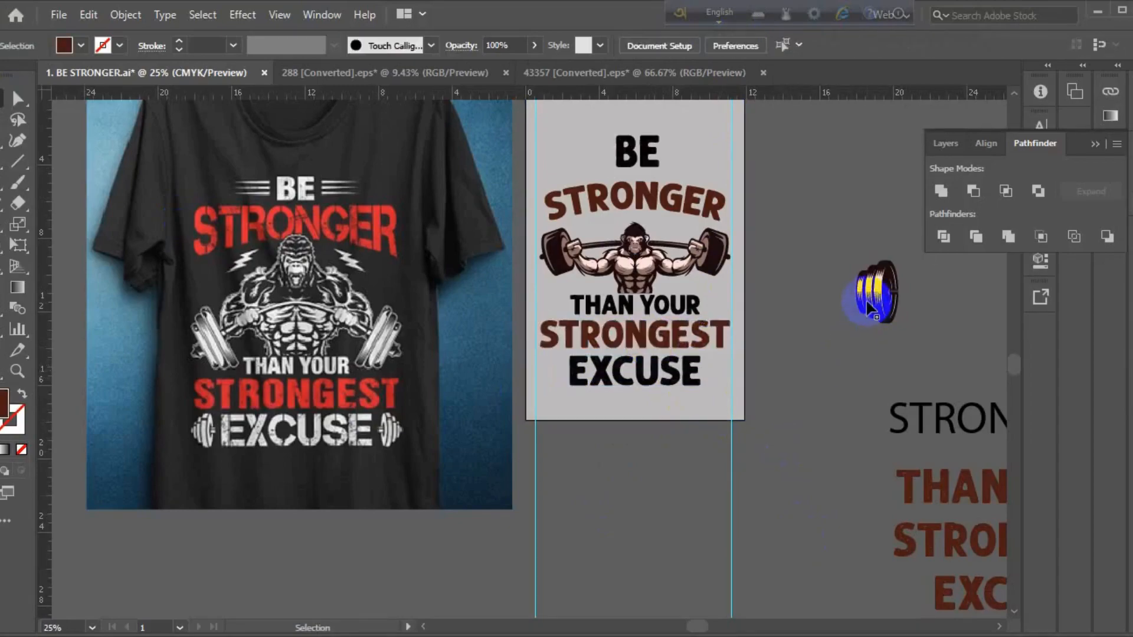
# Scale down the dumbbell beside the artboard and place it next to EXCUSE at matching height
pyautogui.click(870, 307)
pyautogui.moveTo(899, 257); pyautogui.dragTo(848, 344)
pyautogui.click(873, 353)
pyautogui.hotkey('ctrl', '+')
# Put dumbbells on both sides of EXCUSE by duplicating the dumbbell and reflecting the one after the final E
pyautogui.click(534, 364)
pyautogui.rightClick(848, 345)
pyautogui.moveTo(906, 239)
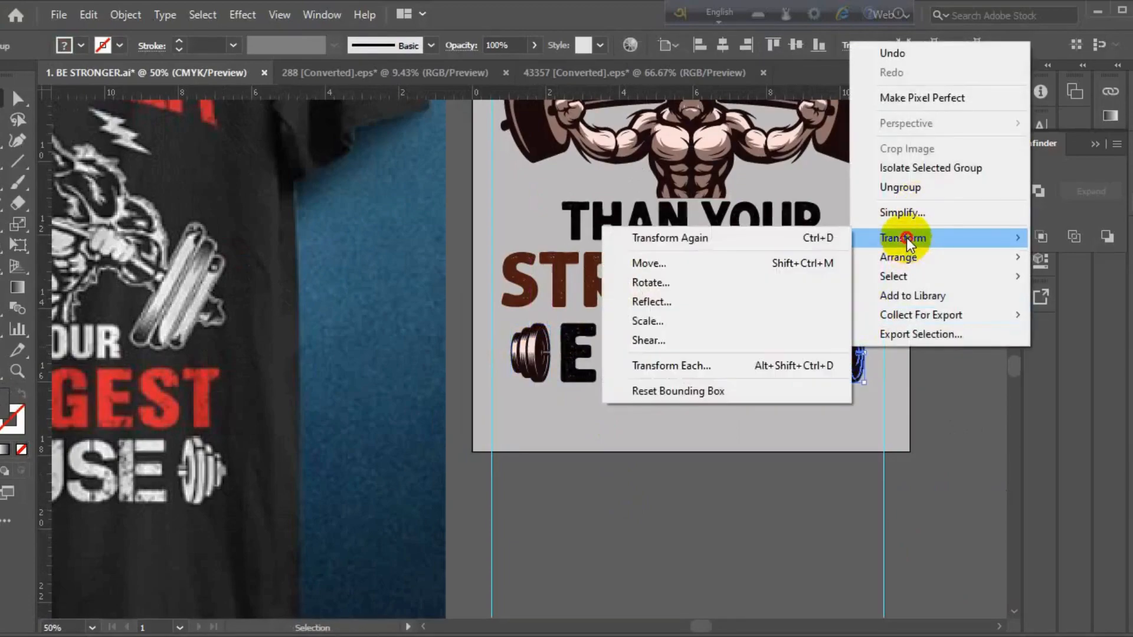
pyautogui.click(646, 300)
pyautogui.click(571, 437)
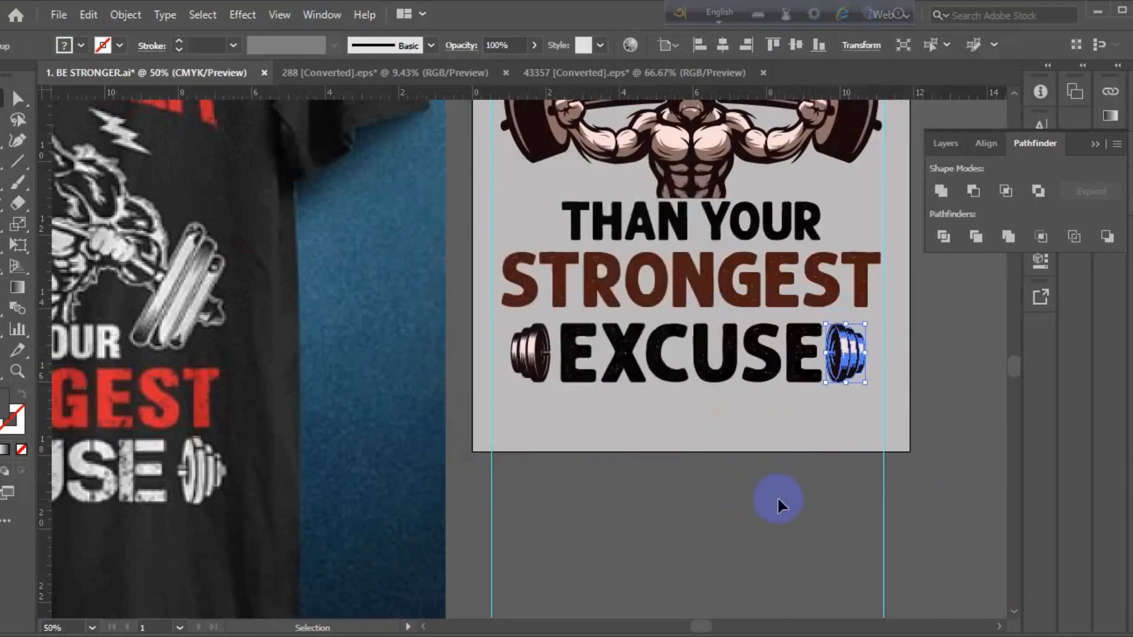
# Adjust the positions of EXCUSE and the dumbbell after it so the line is centred and evenly spaced
pyautogui.click(777, 497)
pyautogui.moveTo(843, 353); pyautogui.dragTo(850, 350)
pyautogui.moveTo(715, 370); pyautogui.dragTo(704, 372)
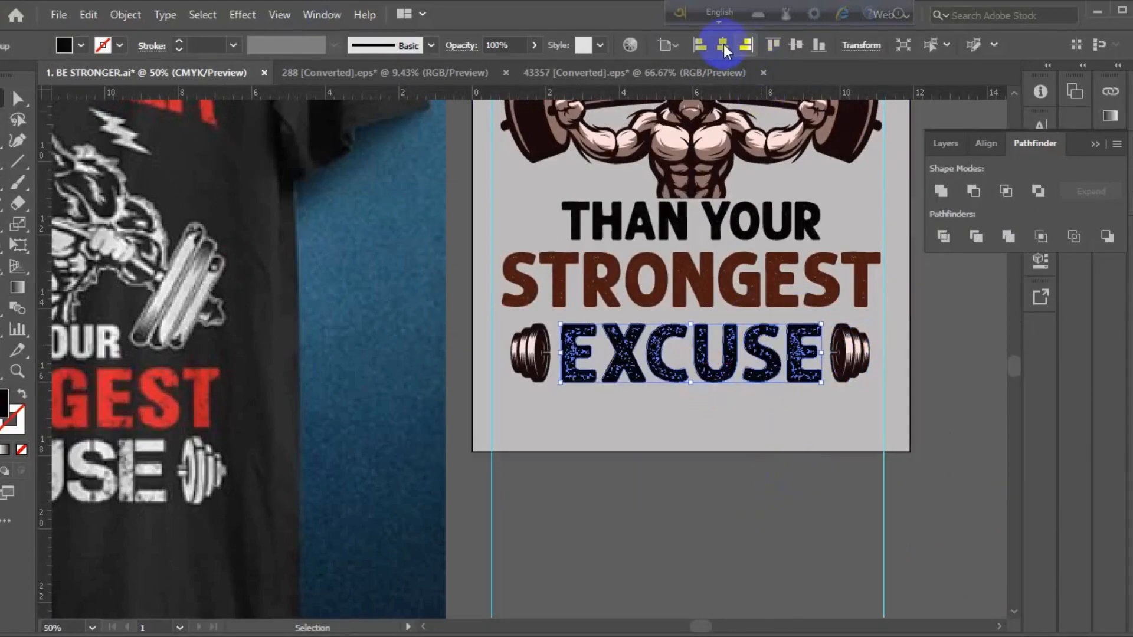
pyautogui.click(749, 482)
pyautogui.click(855, 354)
pyautogui.moveTo(854, 354); pyautogui.dragTo(857, 355)
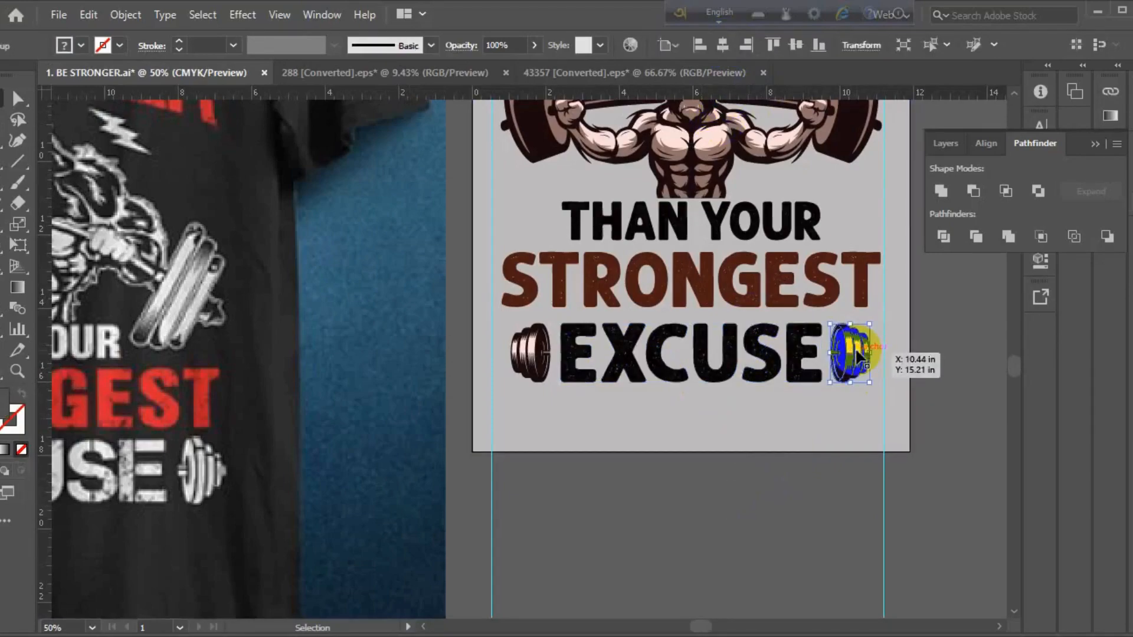
pyautogui.click(809, 518)
# Enlarge the arched STRONGER text above the gorilla to span the width between the vertical guides
pyautogui.scroll(-3, 803, 521)
pyautogui.moveTo(803, 526); pyautogui.dragTo(673, 518)
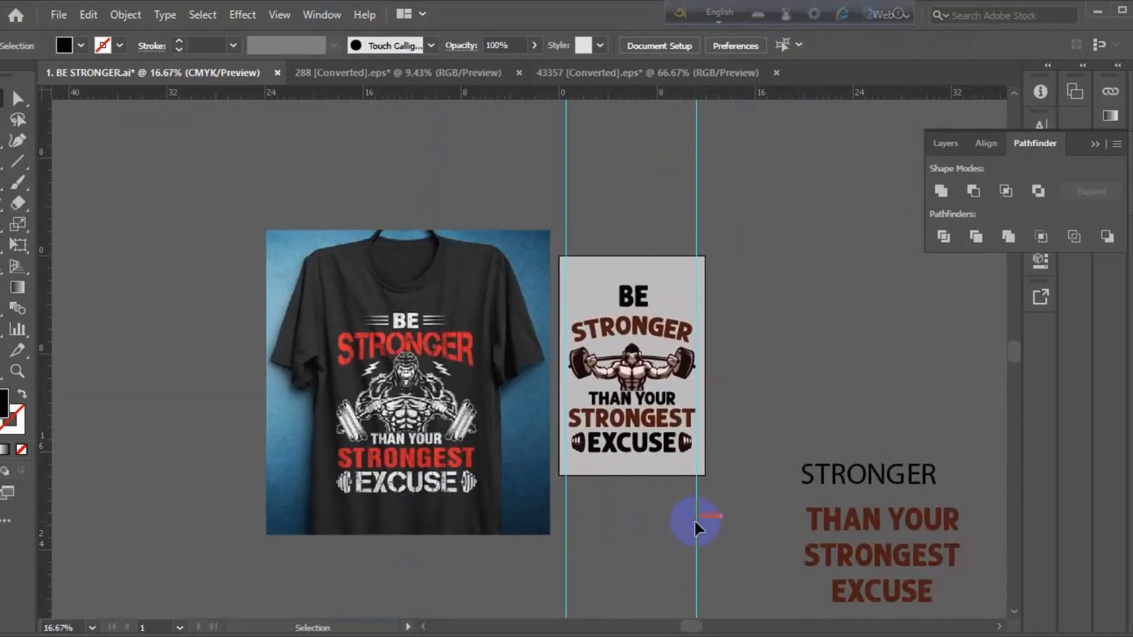
pyautogui.click(653, 334)
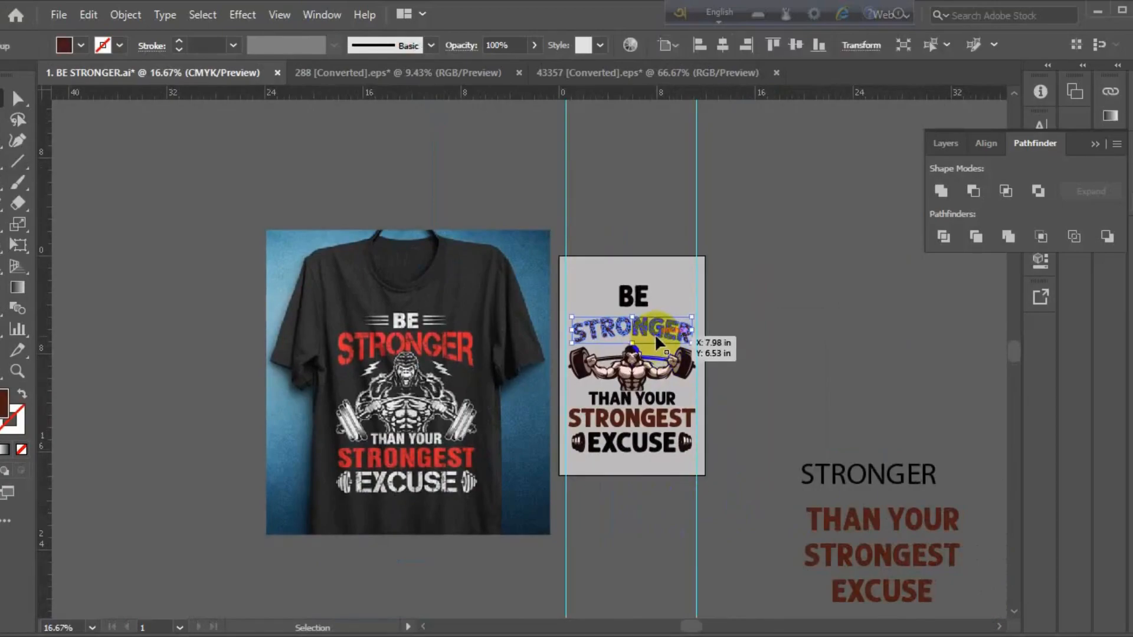
pyautogui.scroll(2, 705, 362)
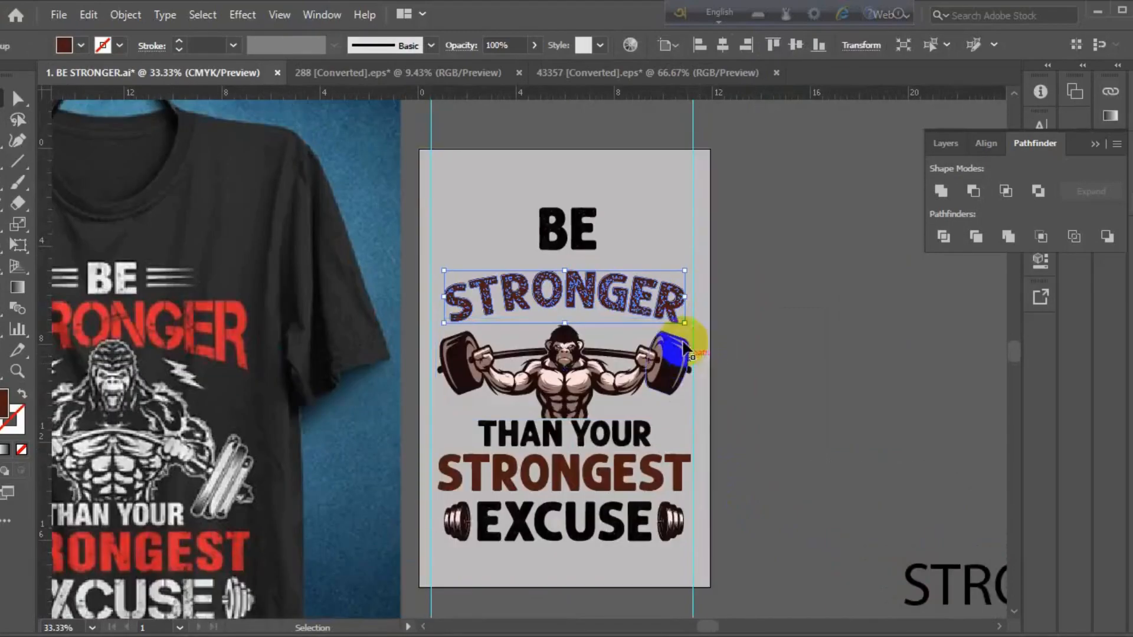
pyautogui.moveTo(683, 322); pyautogui.dragTo(694, 327)
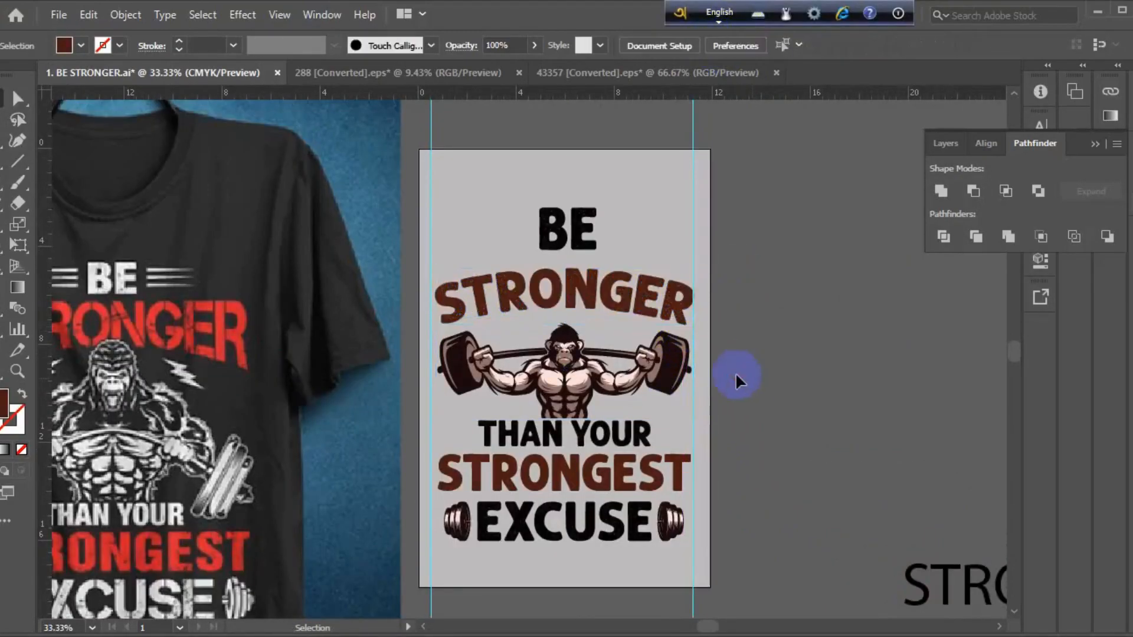
# Scale the word BE down slightly about its centre and nudge it down closer to the arched STRONGER text
pyautogui.click(618, 294)
pyautogui.click(575, 242)
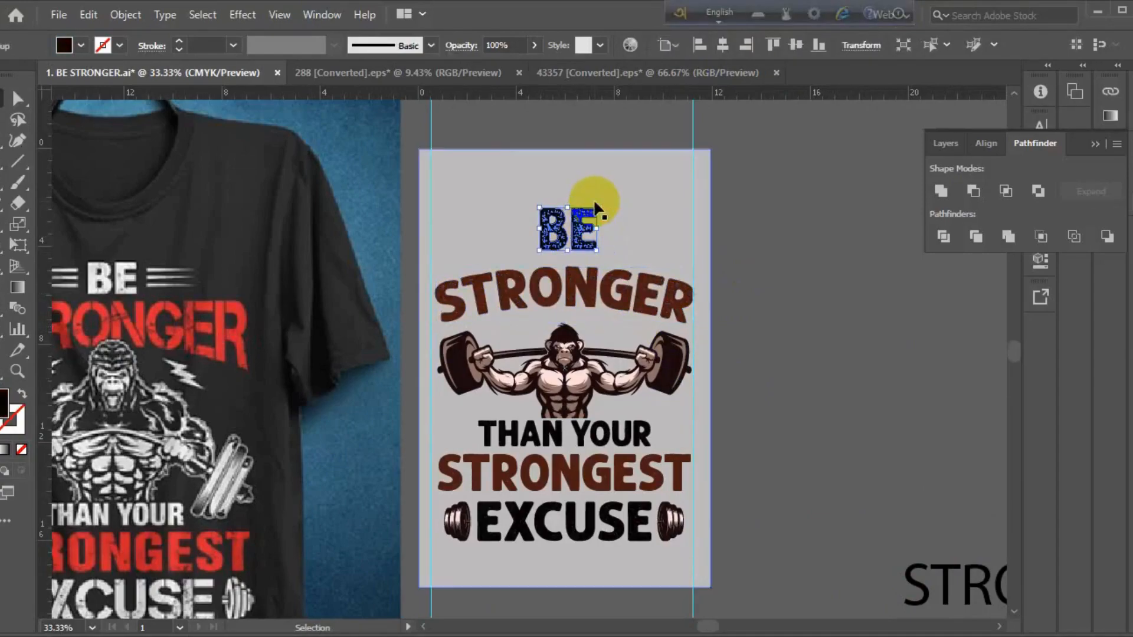
pyautogui.moveTo(596, 204)
pyautogui.mouseDown()
pyautogui.moveTo(597, 193)
pyautogui.moveTo(593, 210)
pyautogui.mouseUp()
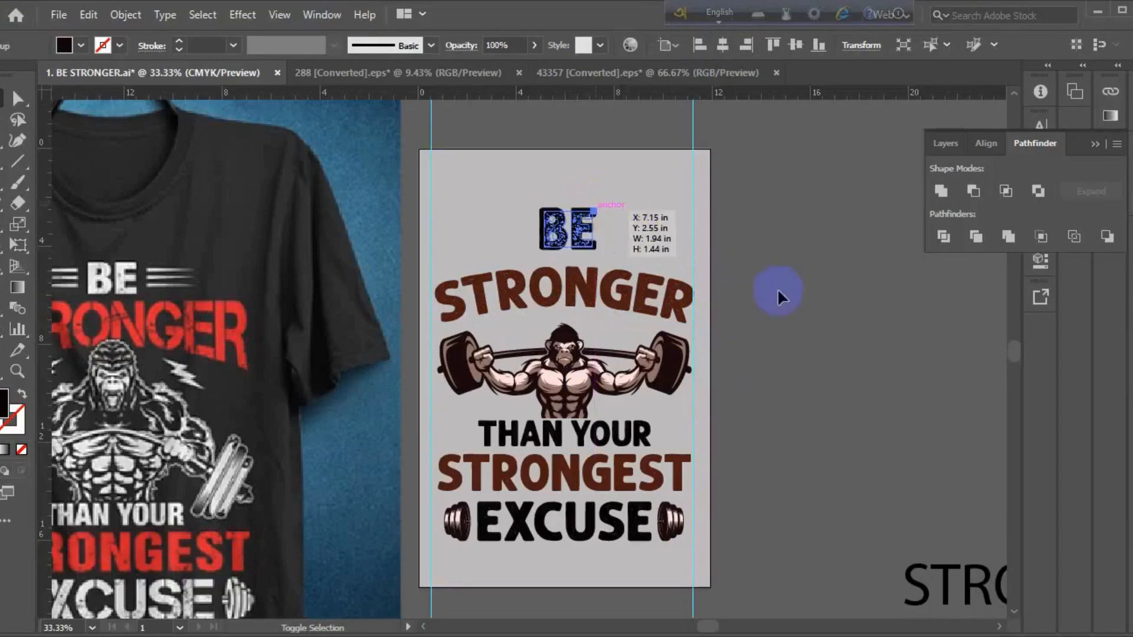
pyautogui.press('Down')
pyautogui.press('Down')
pyautogui.press('Down')
pyautogui.press('Down')
pyautogui.press('Down')
pyautogui.press('Down')
pyautogui.press('Down')
pyautogui.press('Down')
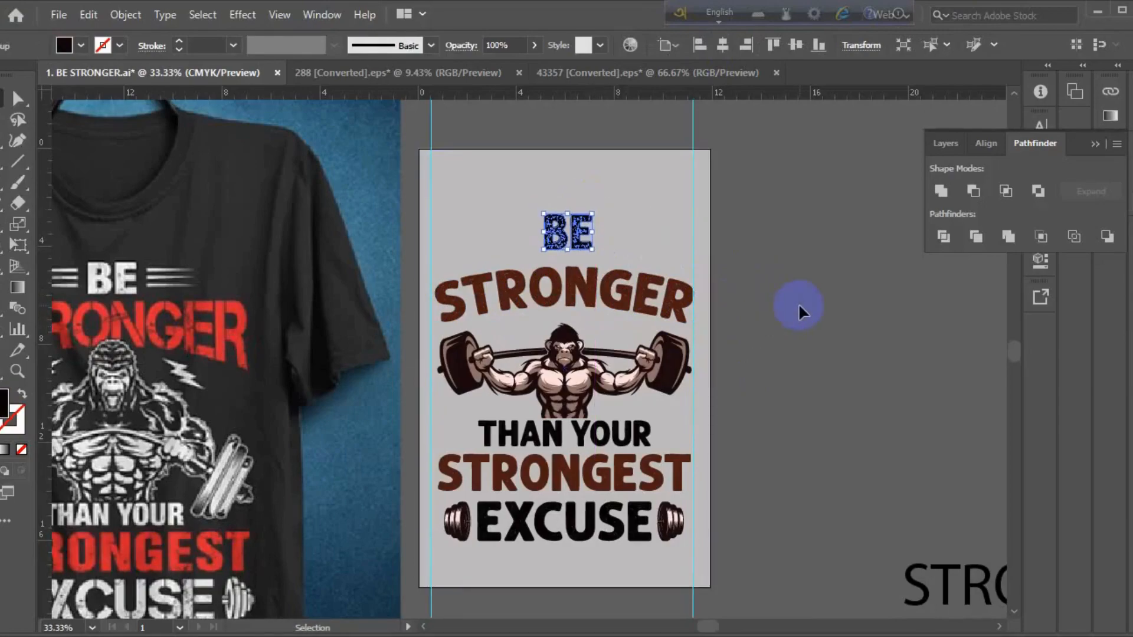
pyautogui.press('Down')
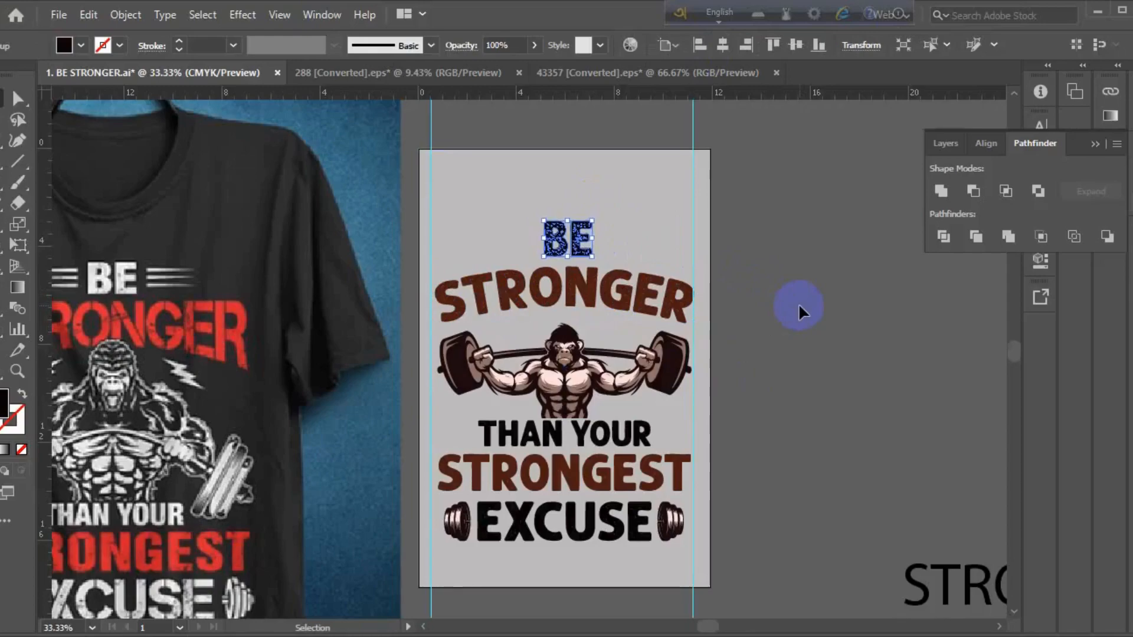
# Centre BE and the arched STRONGER text horizontally on the artboard
pyautogui.click(723, 46)
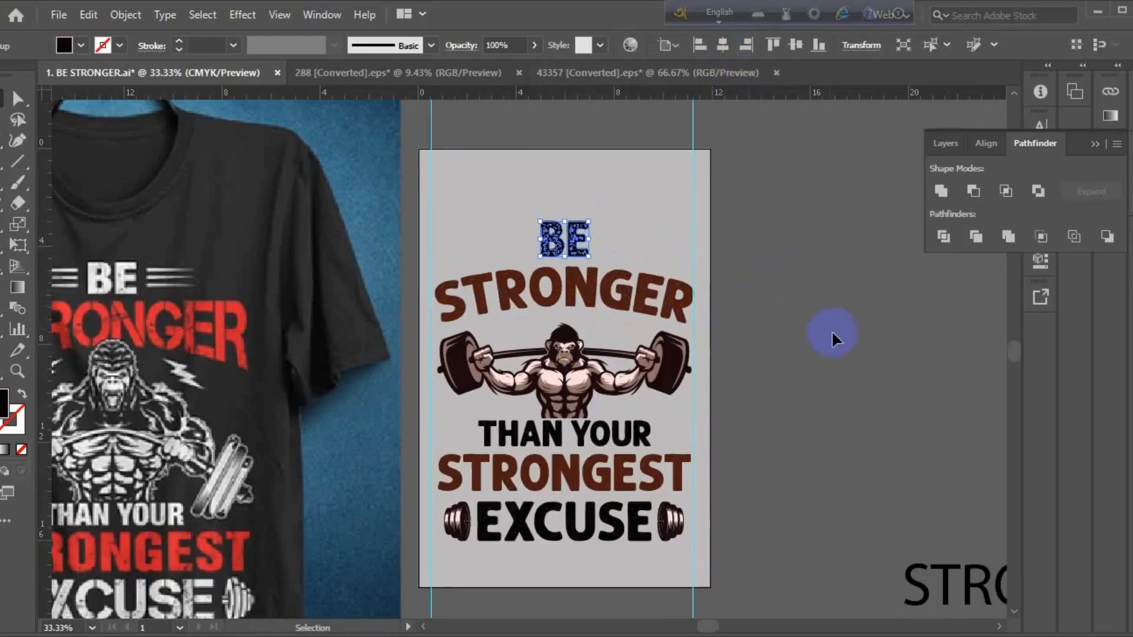
pyautogui.click(649, 301)
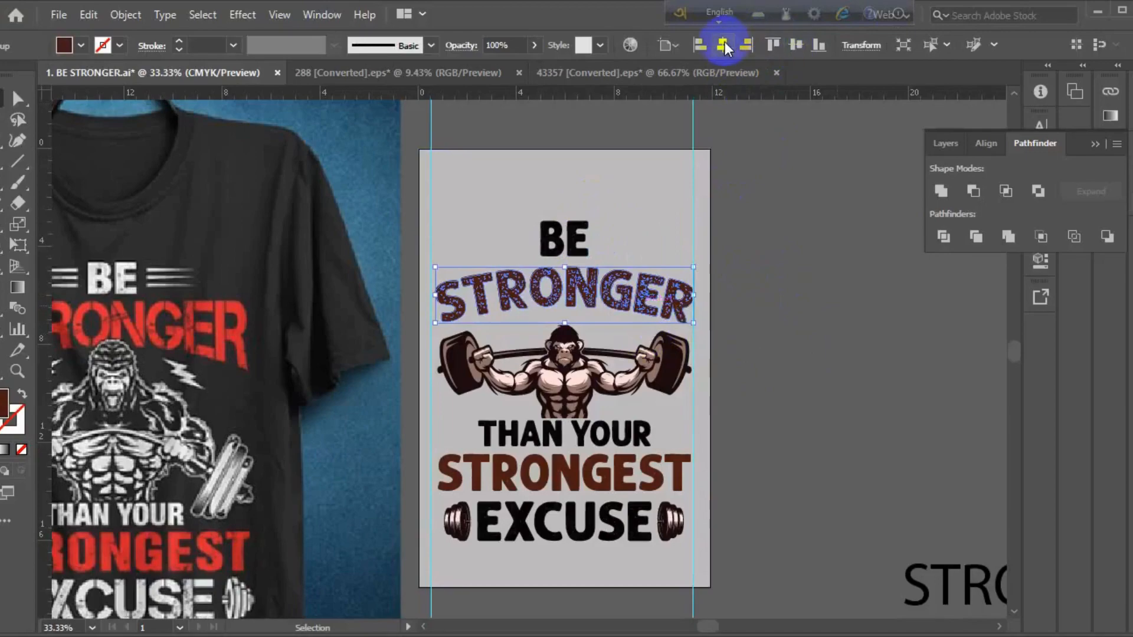
pyautogui.click(784, 271)
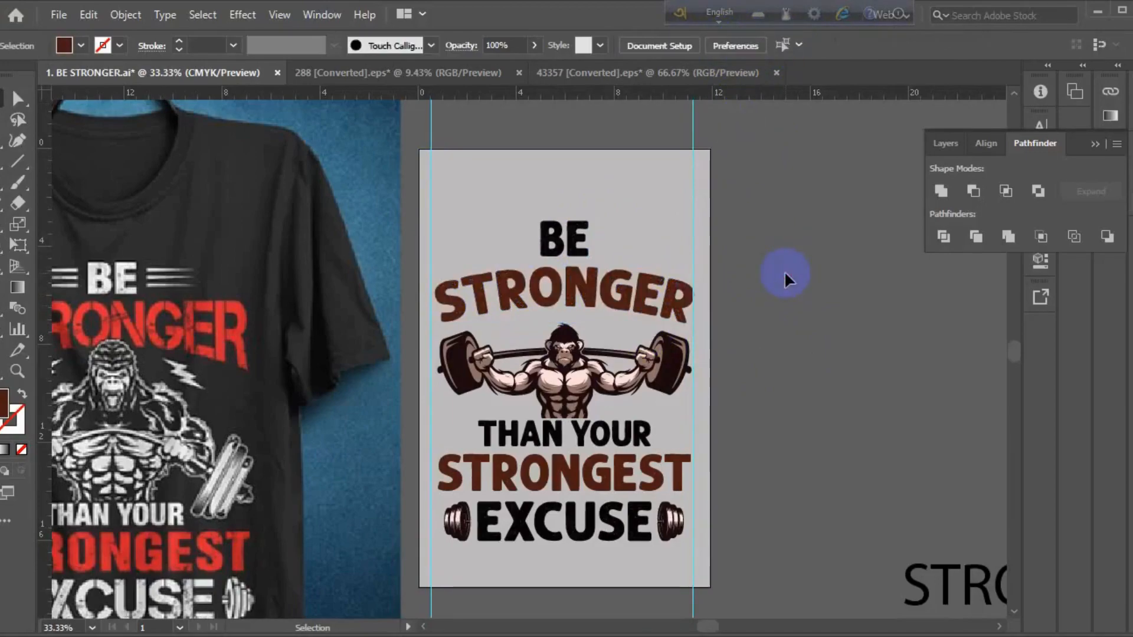
# Paste the black speed-line shape beside the artboard and scale it down to suit the height of BE
pyautogui.scroll(-1, 784, 271)
pyautogui.hotkey('ctrl', 'v')
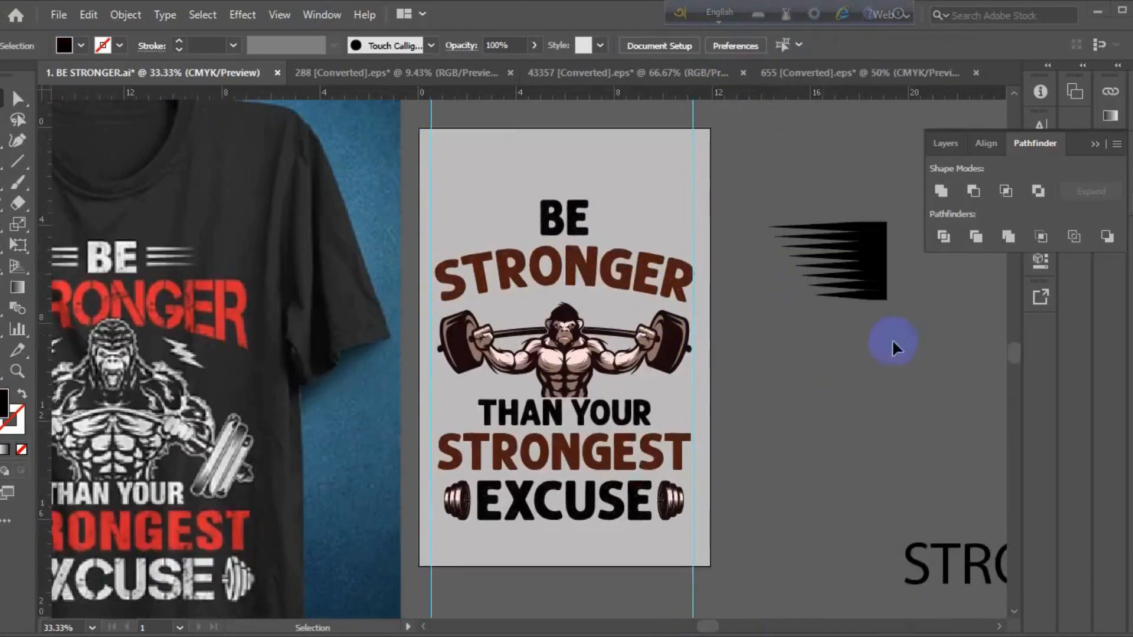
pyautogui.click(885, 234)
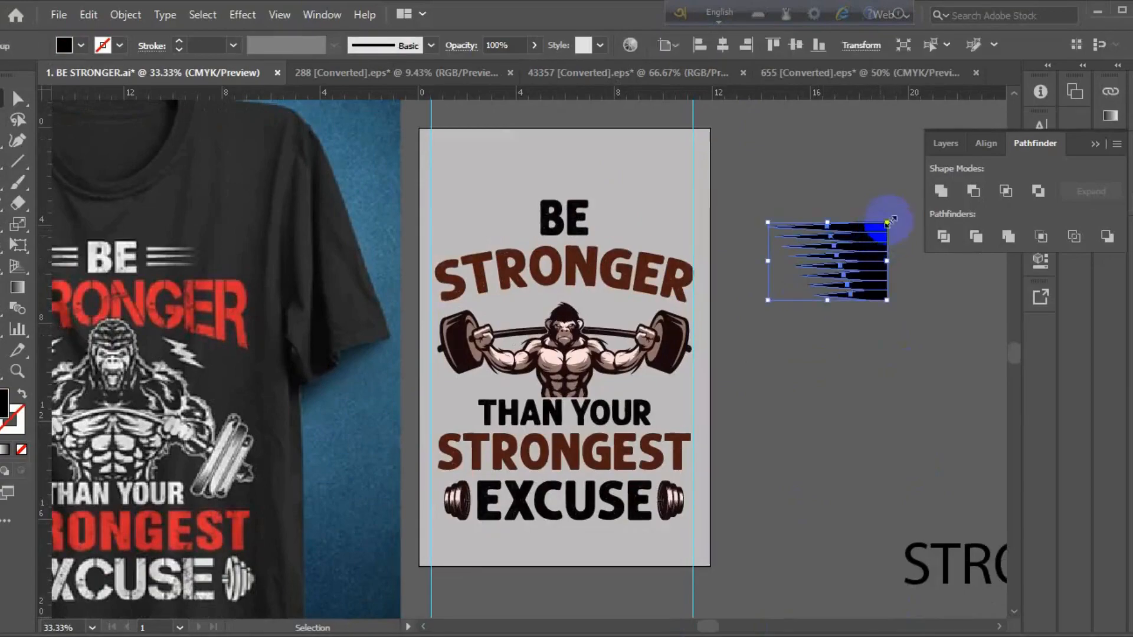
pyautogui.moveTo(888, 221); pyautogui.dragTo(843, 253)
pyautogui.moveTo(828, 262); pyautogui.dragTo(526, 224)
pyautogui.scroll(2, 529, 229)
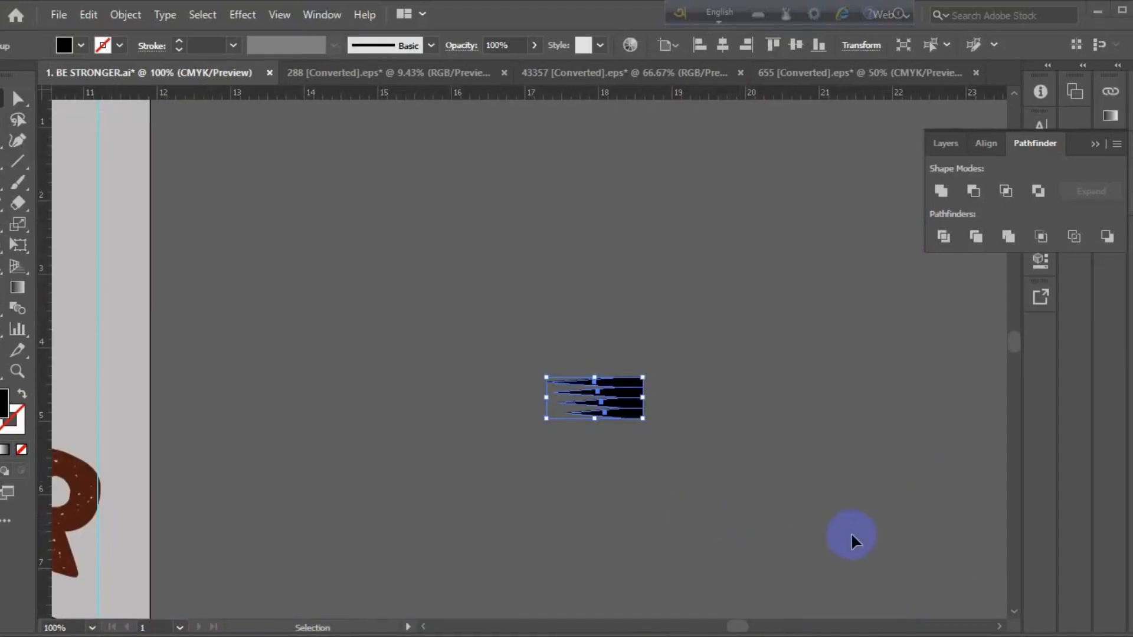
# Place the small speed-line shape just before the word BE, level with the middle of its letters
pyautogui.scroll(-3, 851, 532)
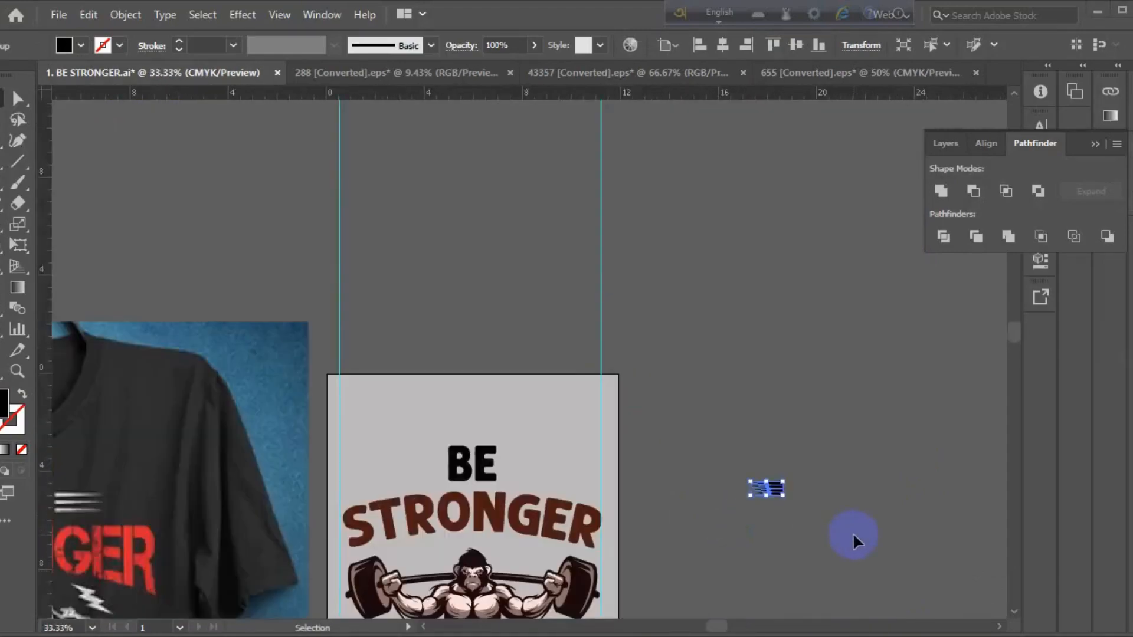
pyautogui.scroll(-2, 764, 509)
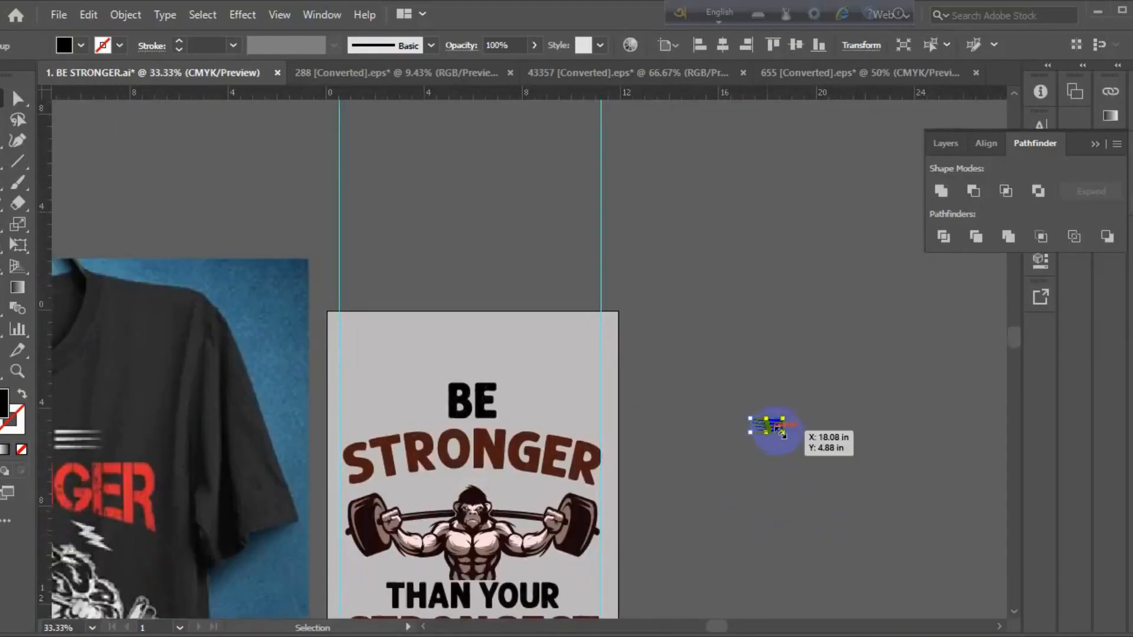
pyautogui.click(905, 443)
pyautogui.moveTo(774, 430); pyautogui.dragTo(433, 399)
pyautogui.scroll(-4, 884, 536)
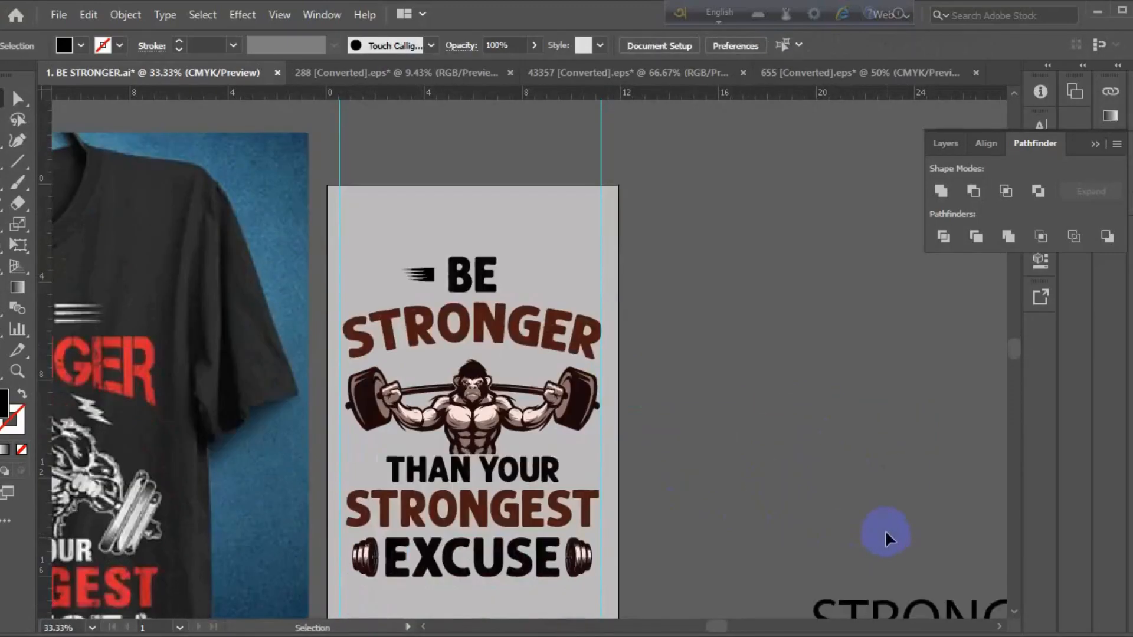
# Duplicate the speed lines to the other end of BE, and reflect the copy so its tips point away from the word
pyautogui.moveTo(823, 495); pyautogui.dragTo(909, 488)
pyautogui.scroll(2, 527, 269)
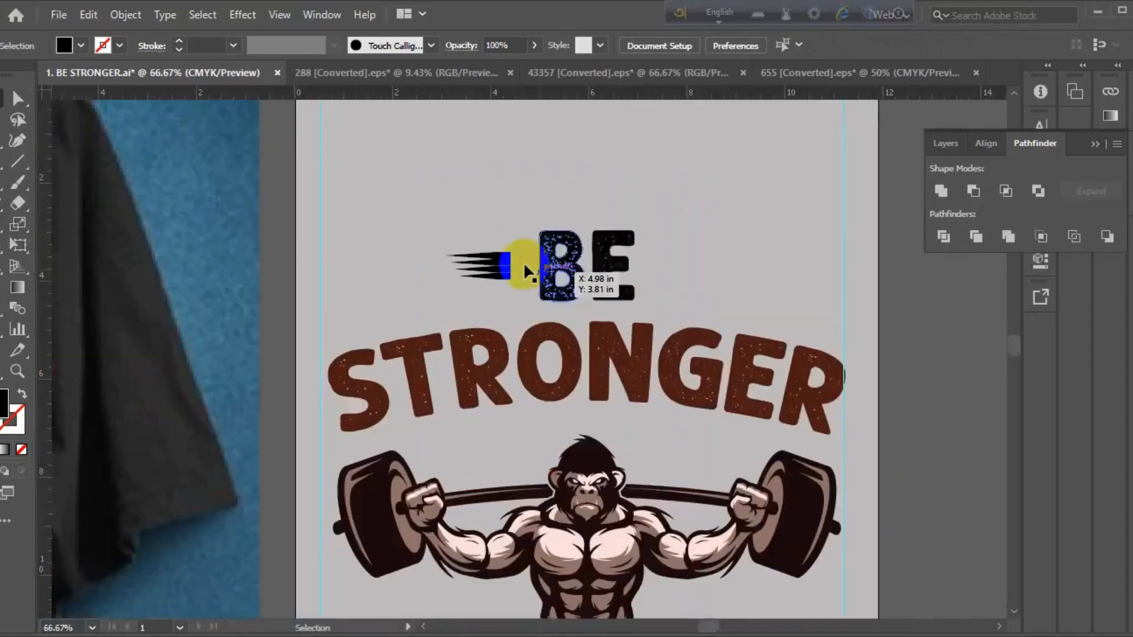
pyautogui.moveTo(507, 261); pyautogui.dragTo(702, 259)
pyautogui.rightClick(702, 259)
pyautogui.moveTo(758, 455)
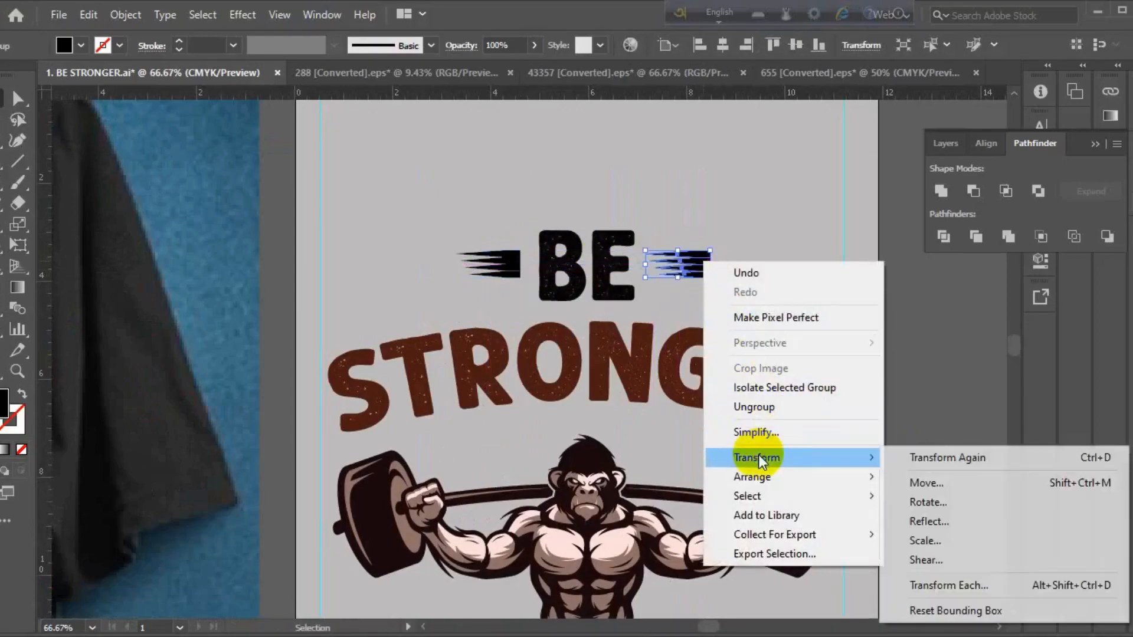
pyautogui.click(924, 521)
pyautogui.click(555, 435)
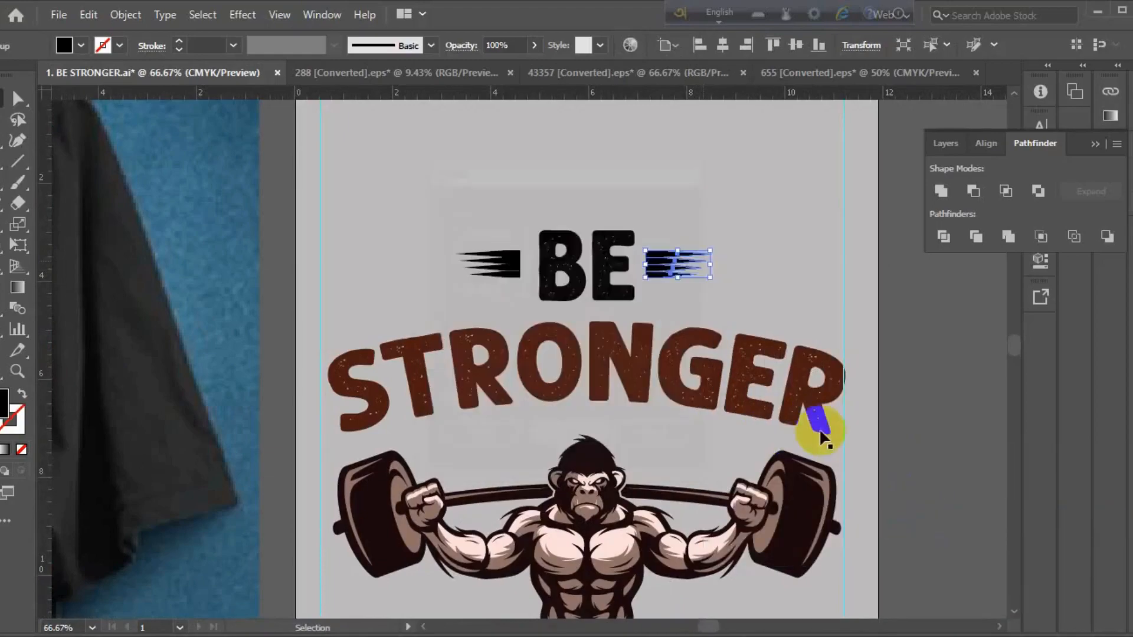
pyautogui.moveTo(645, 265)
pyautogui.mouseDown()
pyautogui.moveTo(607, 266)
pyautogui.moveTo(647, 266)
pyautogui.mouseUp()
pyautogui.click(958, 354)
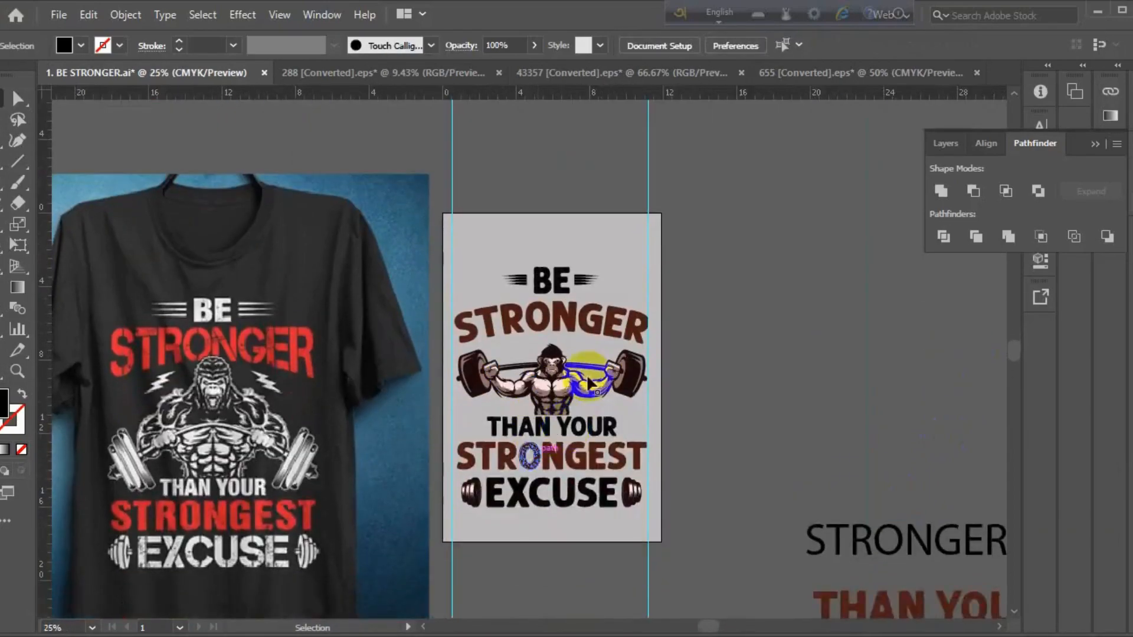
pyautogui.click(588, 282)
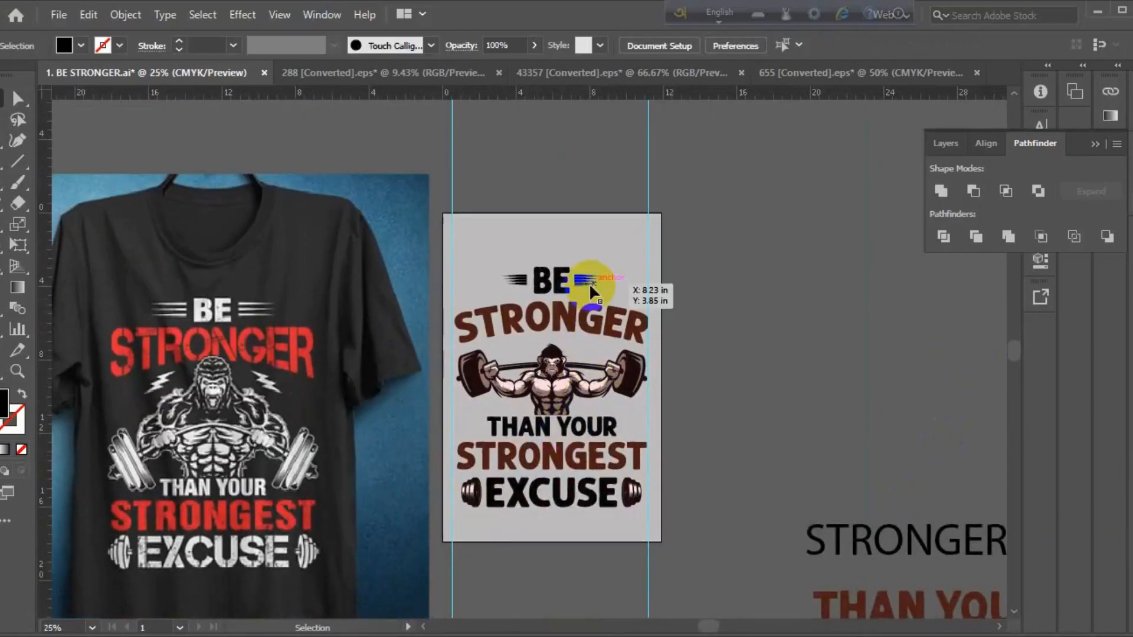
pyautogui.click(860, 413)
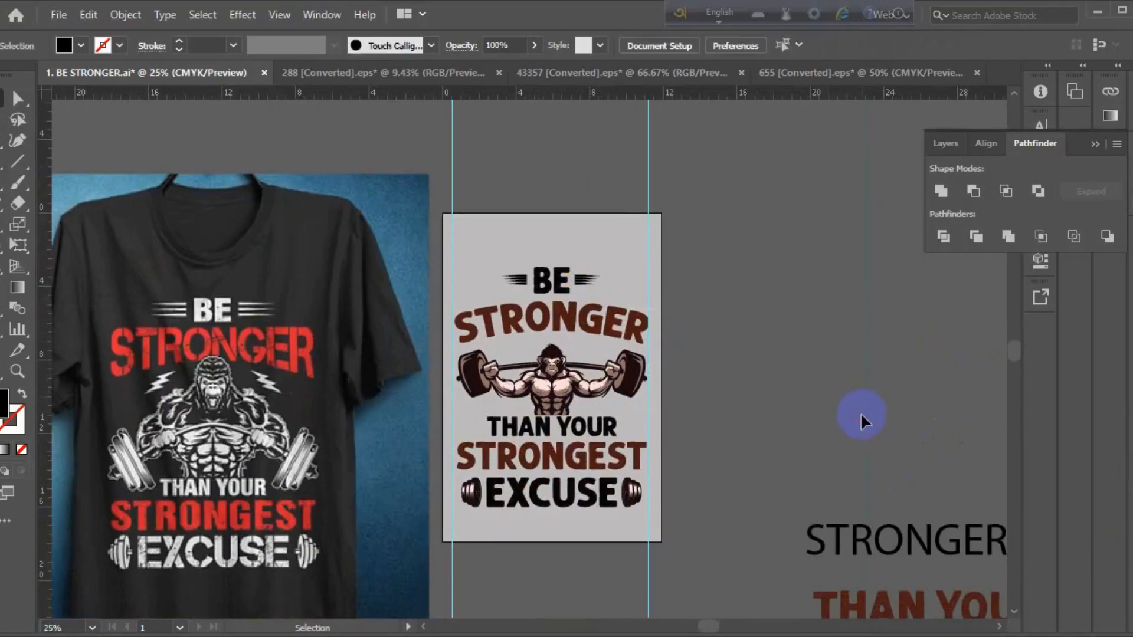
# Delete the reference shirt image and the leftover text pieces lying outside the artboard
pyautogui.scroll(-1, 861, 413)
pyautogui.scroll(-2, 860, 412)
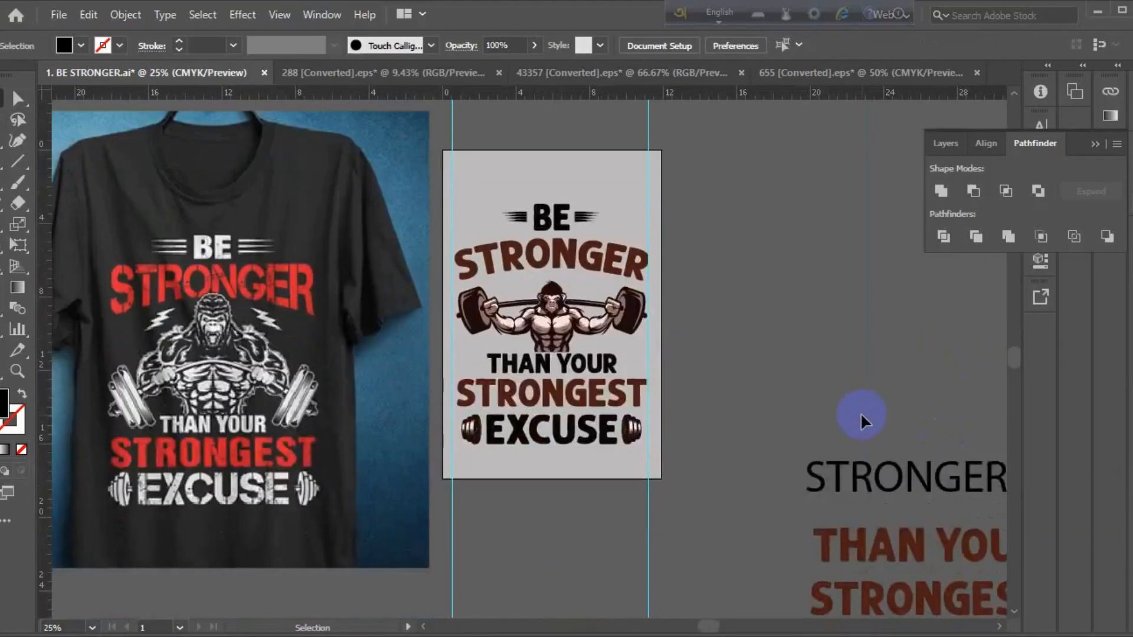
pyautogui.scroll(1, 860, 412)
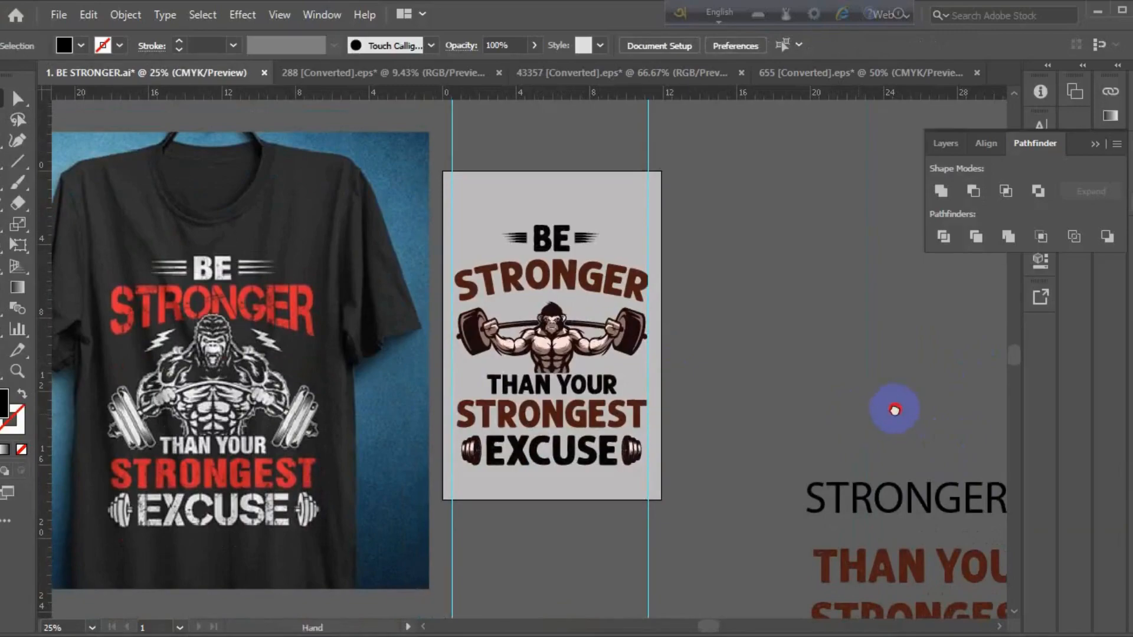
pyautogui.hscroll(-1, 868, 409)
pyautogui.click(324, 509)
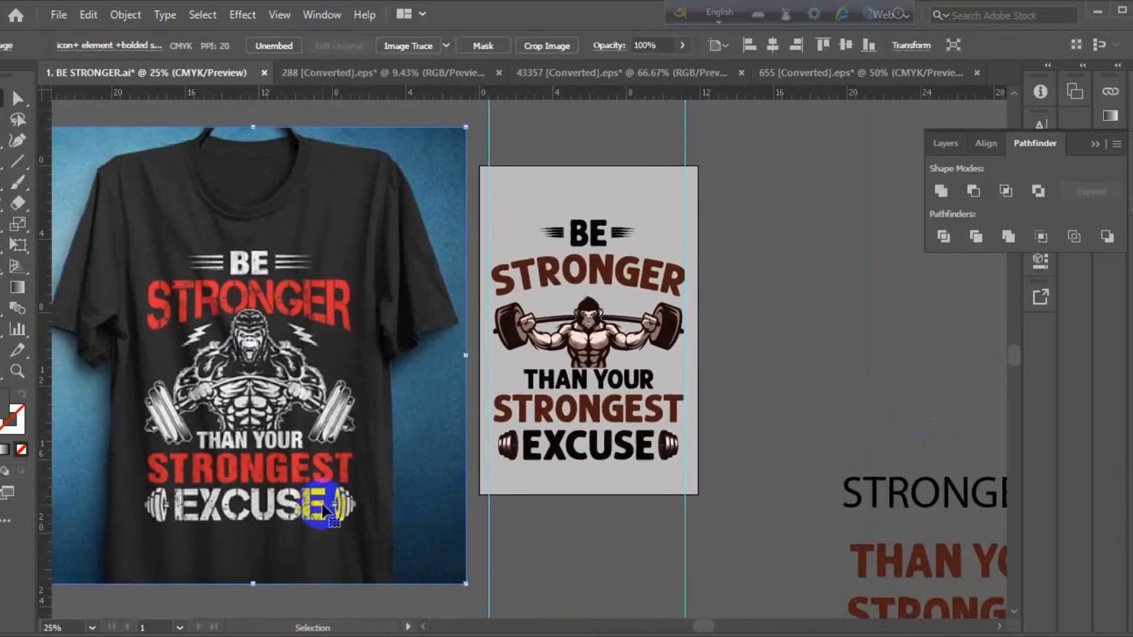
pyautogui.press('Delete')
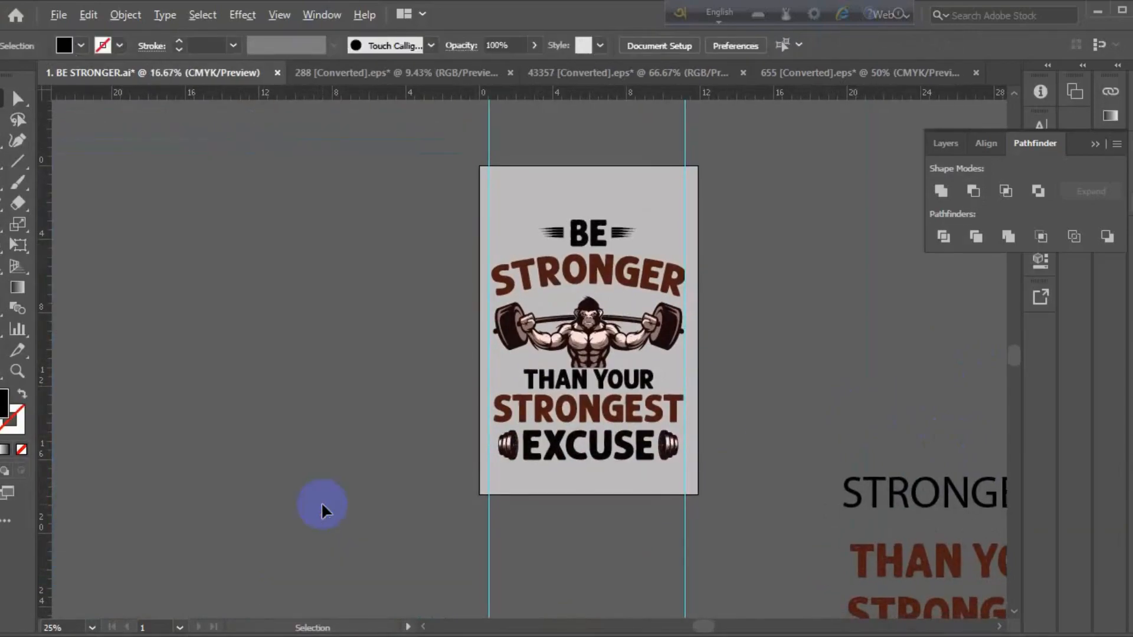
pyautogui.scroll(-1, 322, 505)
pyautogui.moveTo(601, 470); pyautogui.dragTo(731, 619)
pyautogui.press('Delete')
pyautogui.scroll(-2, 641, 485)
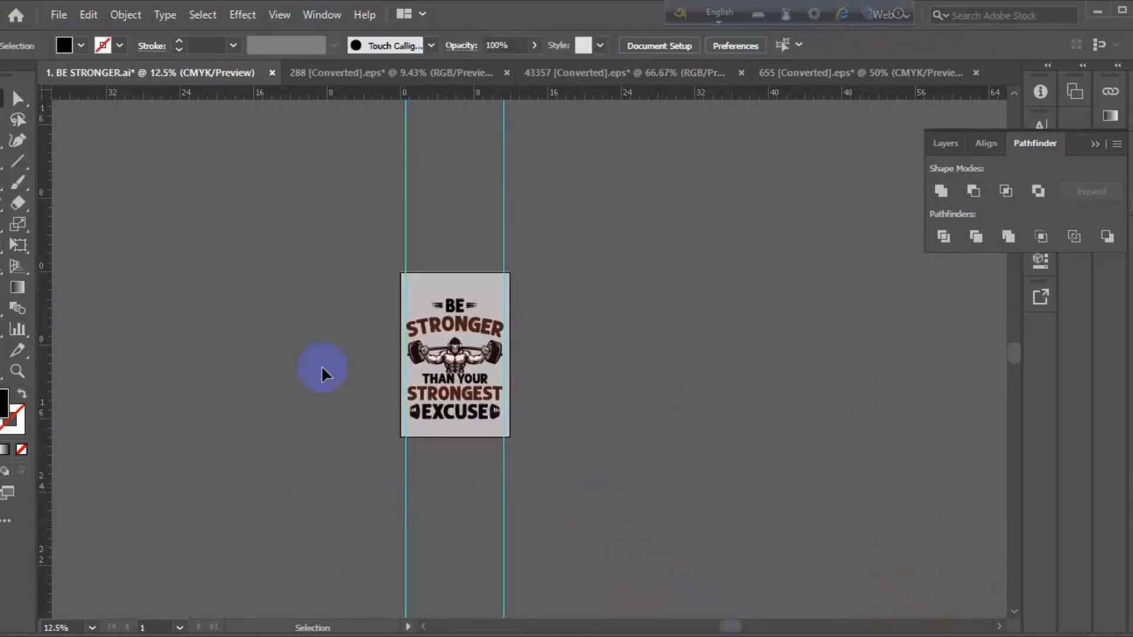
# Centre all the lettering and graphics vertically on the artboard, leaving the grey background rectangle out of the selection
pyautogui.scroll(1, 362, 365)
pyautogui.click(483, 222)
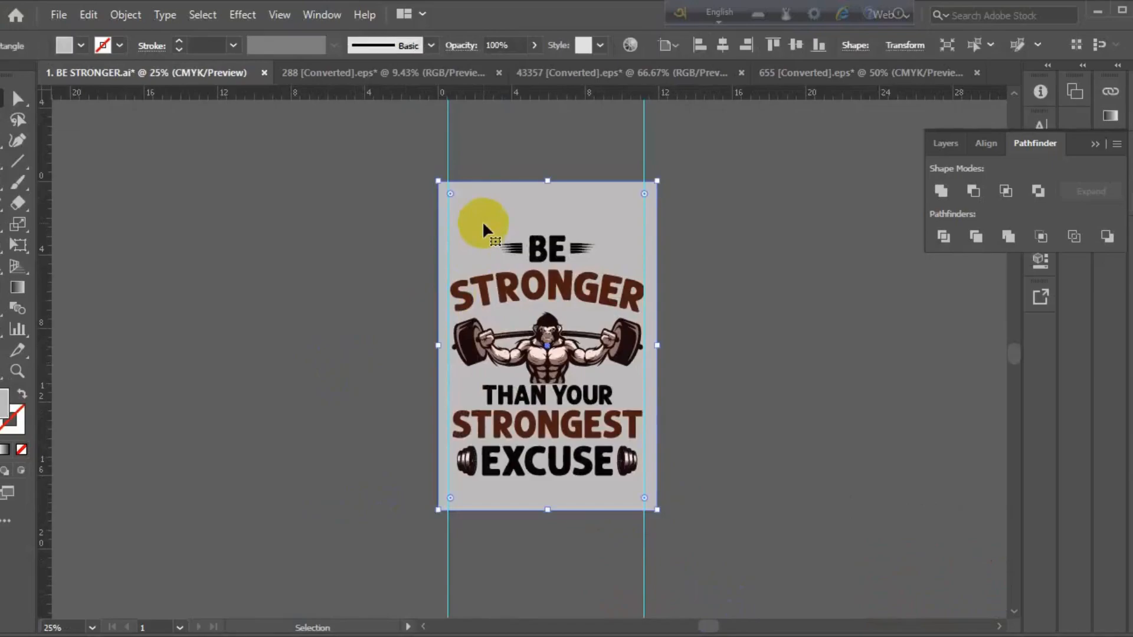
pyautogui.click(372, 218)
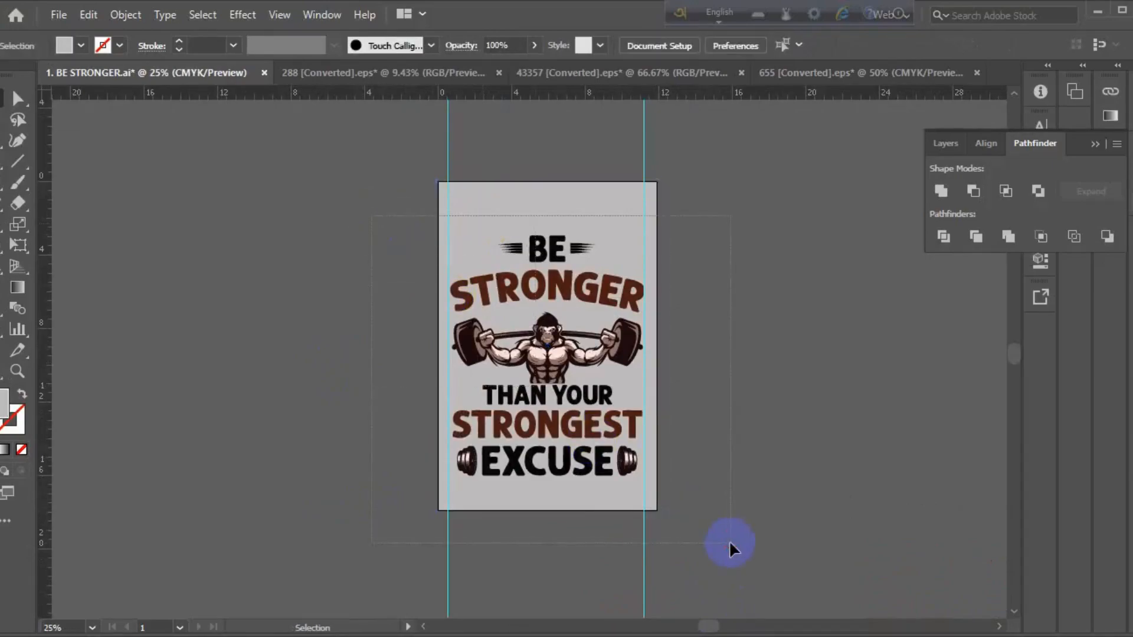
pyautogui.moveTo(729, 540); pyautogui.dragTo(729, 540)
pyautogui.press('a')
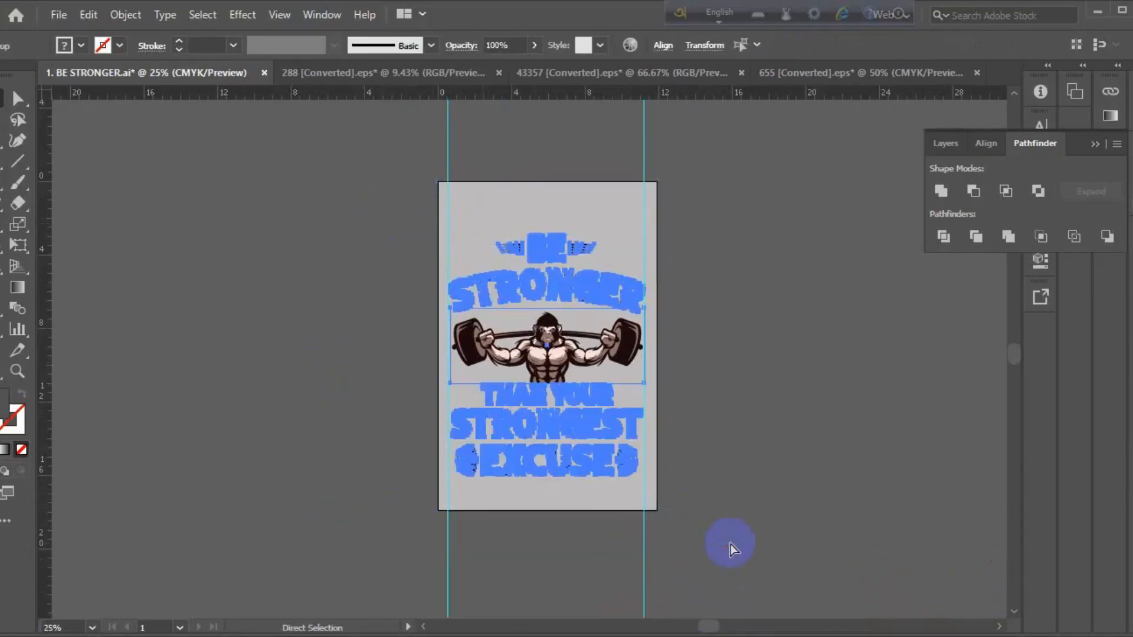
pyautogui.press('v')
pyautogui.click(795, 44)
pyautogui.click(798, 282)
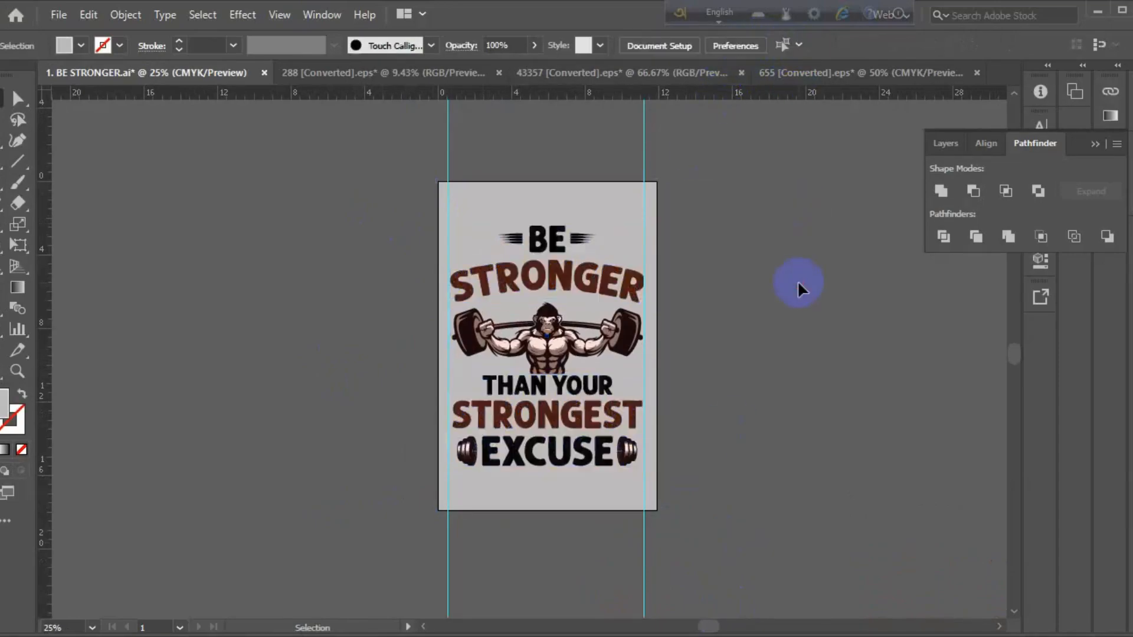